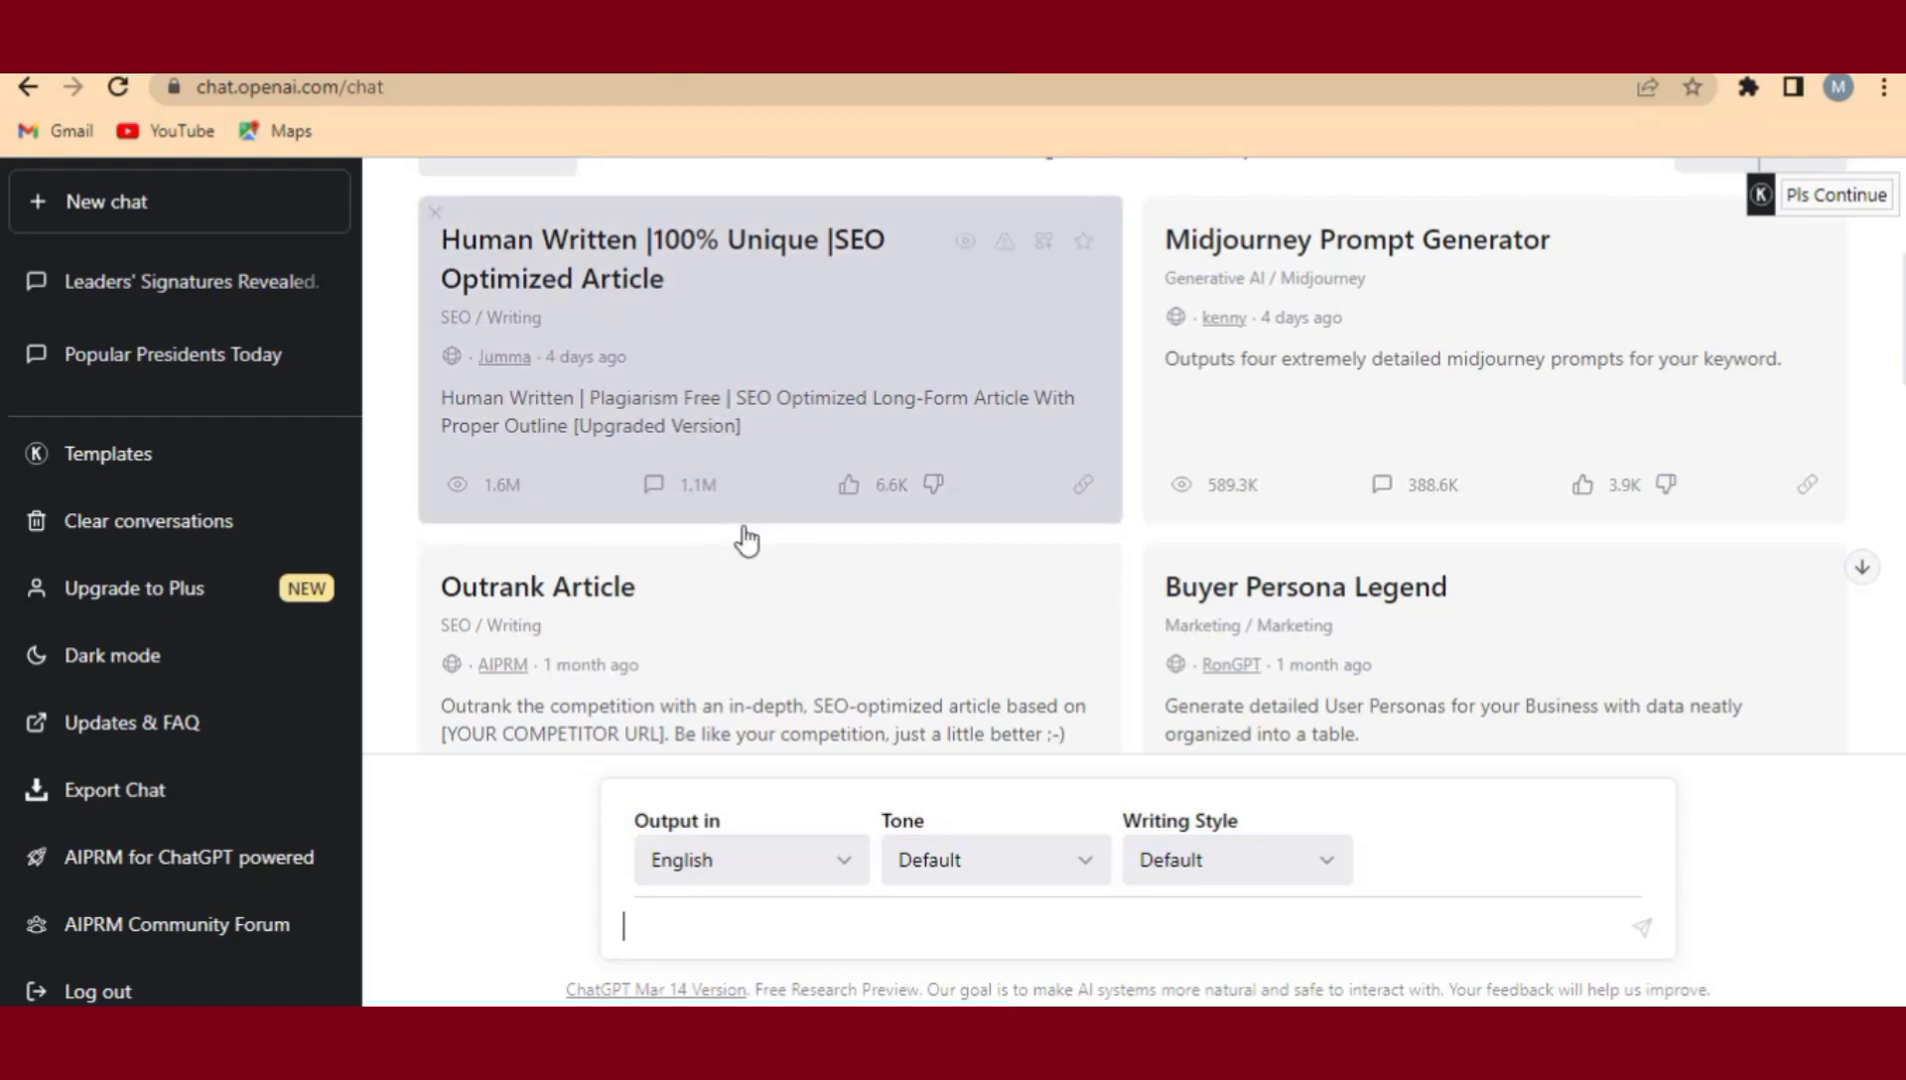
- Paste the Amazon book description request for 'The adventure of Jack' into ChatGPT and send it
scroll(800, 530, down, 5)
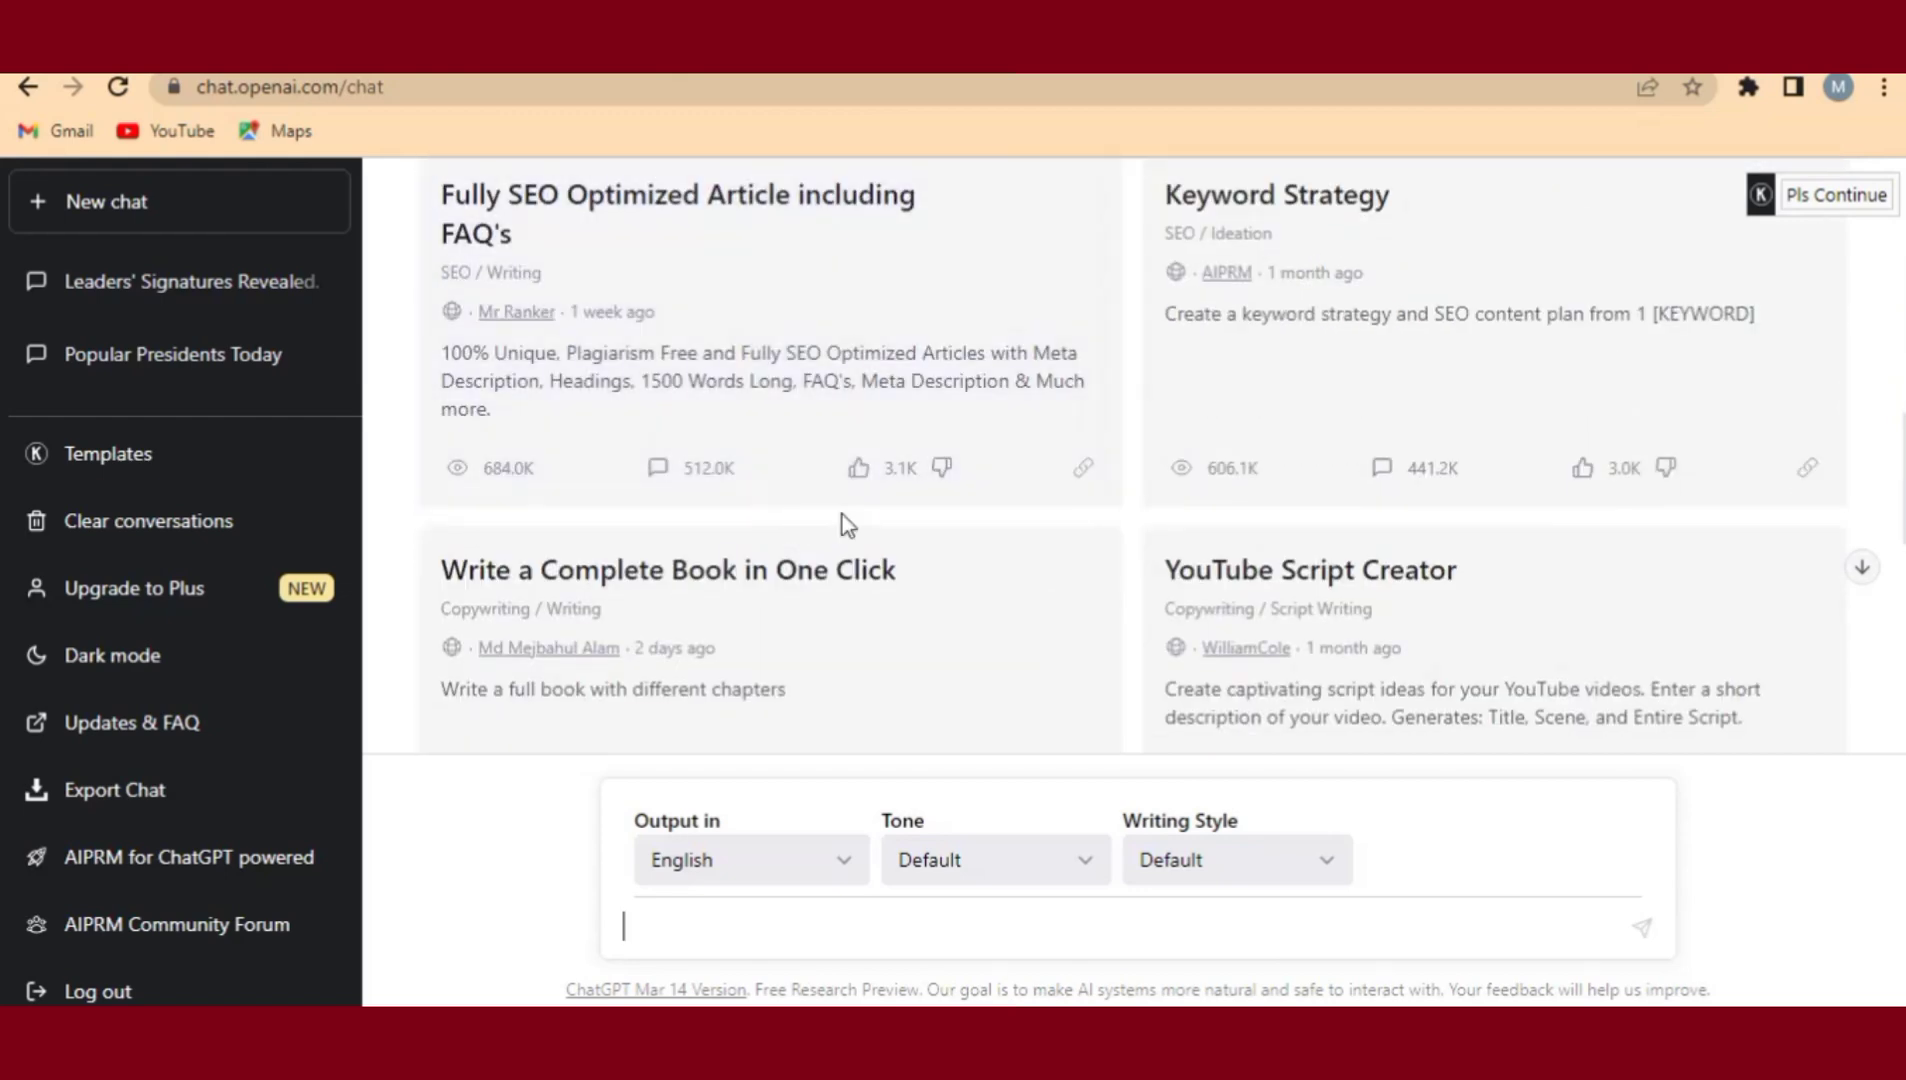
scroll(835, 520, up, 6)
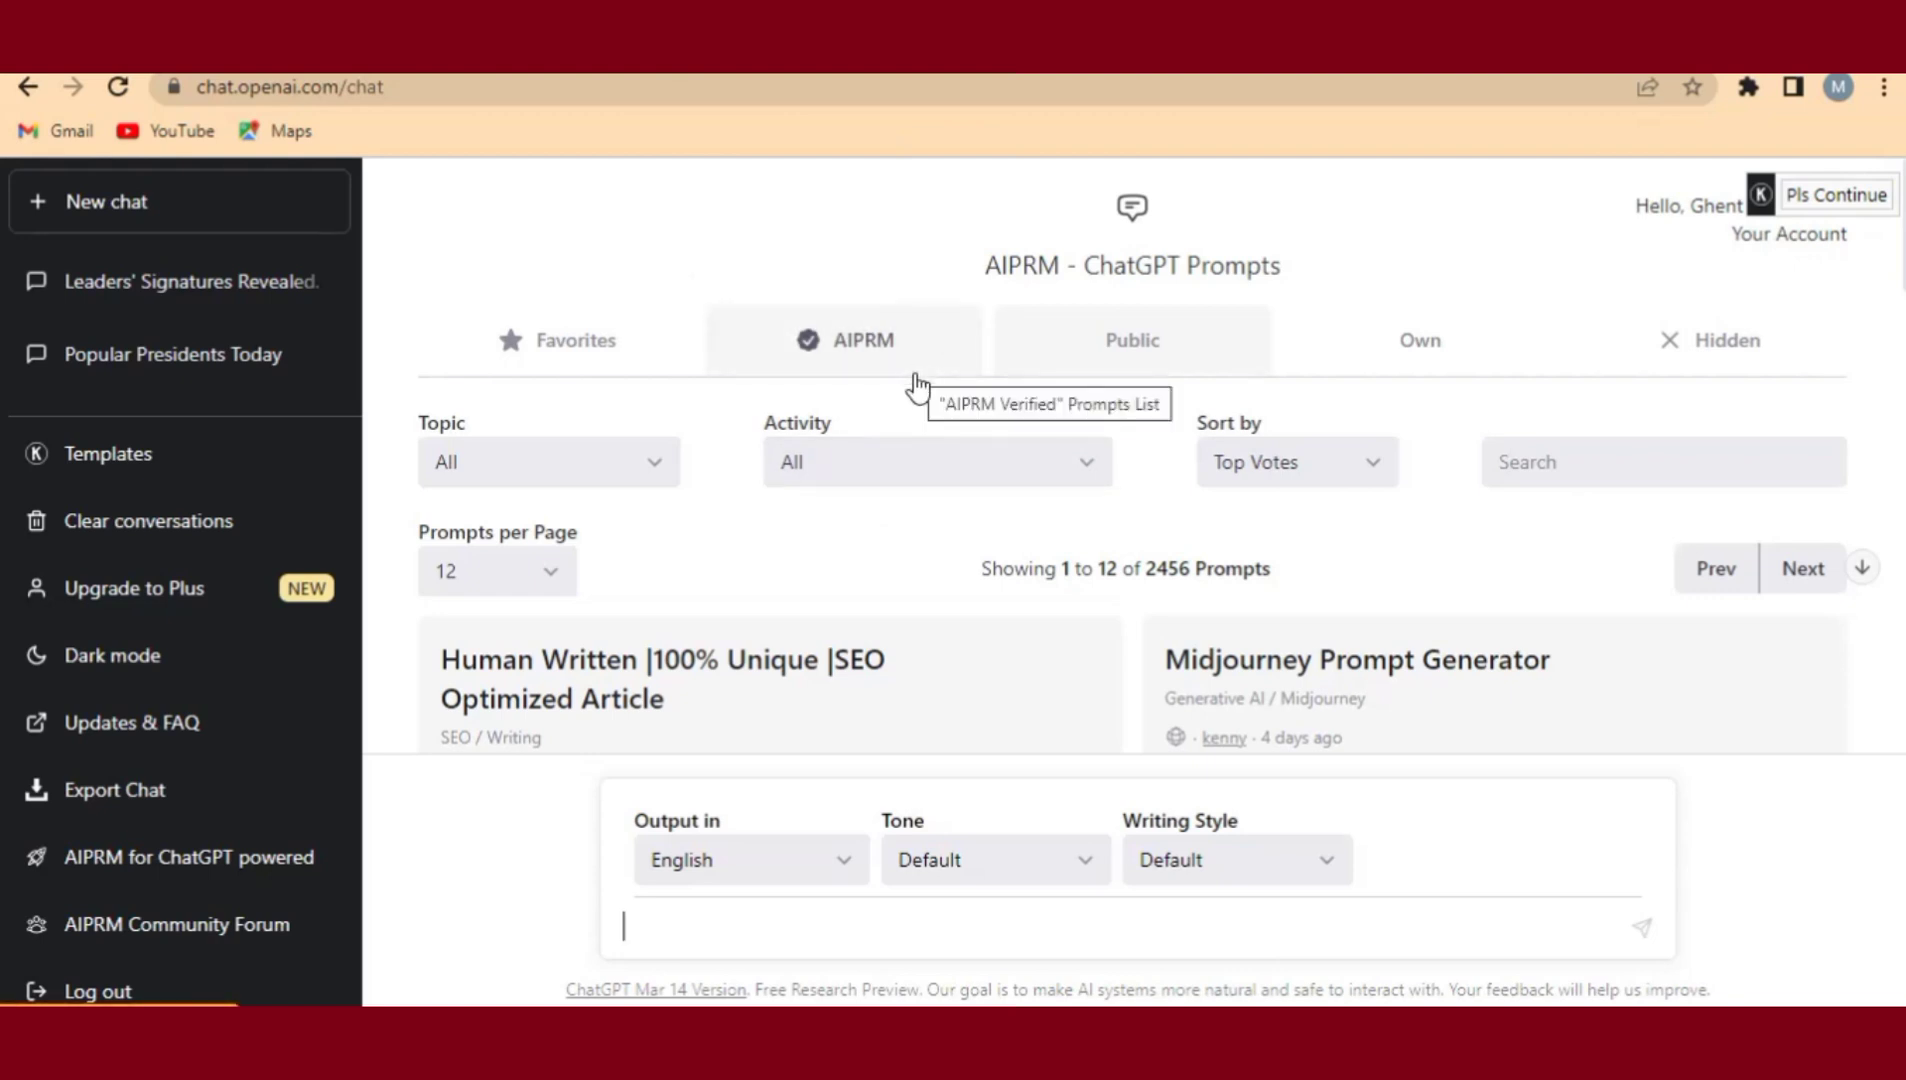
scroll(944, 437, down, 10)
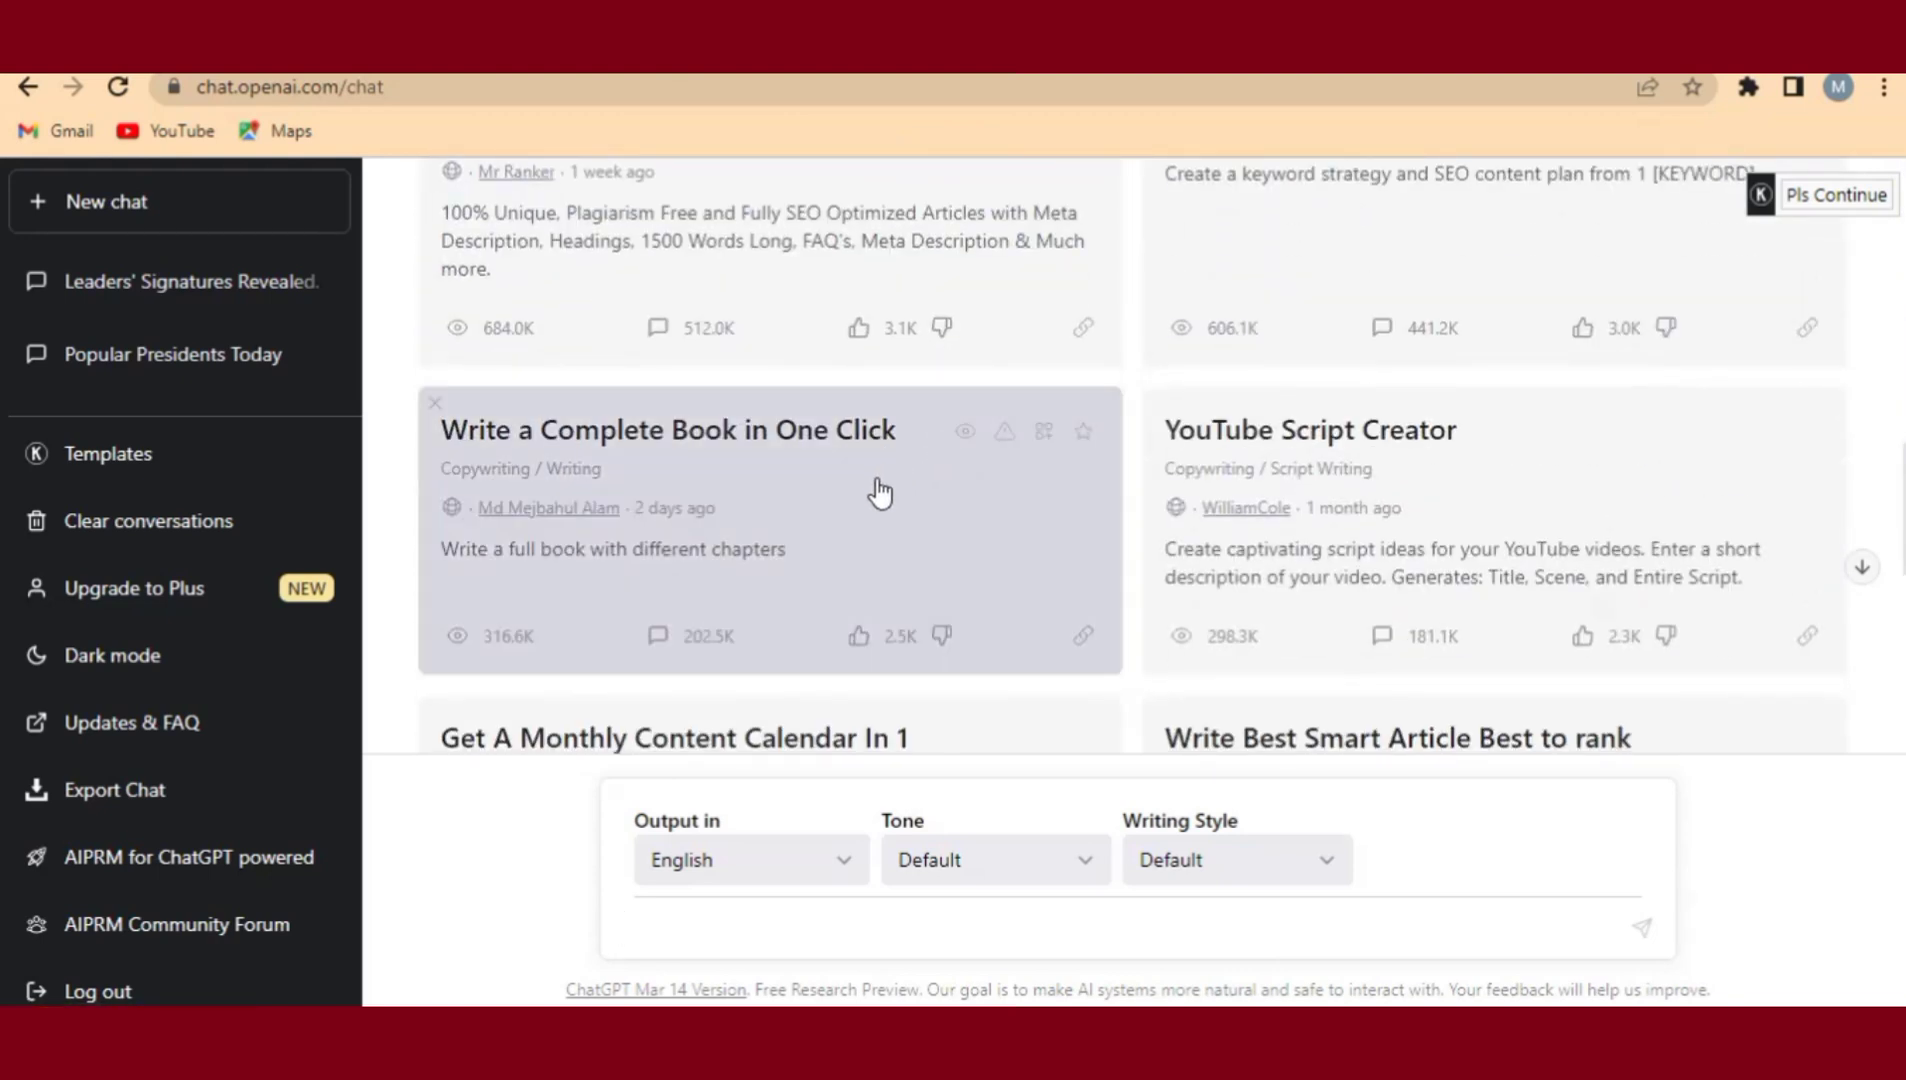
scroll(878, 493, down, 5)
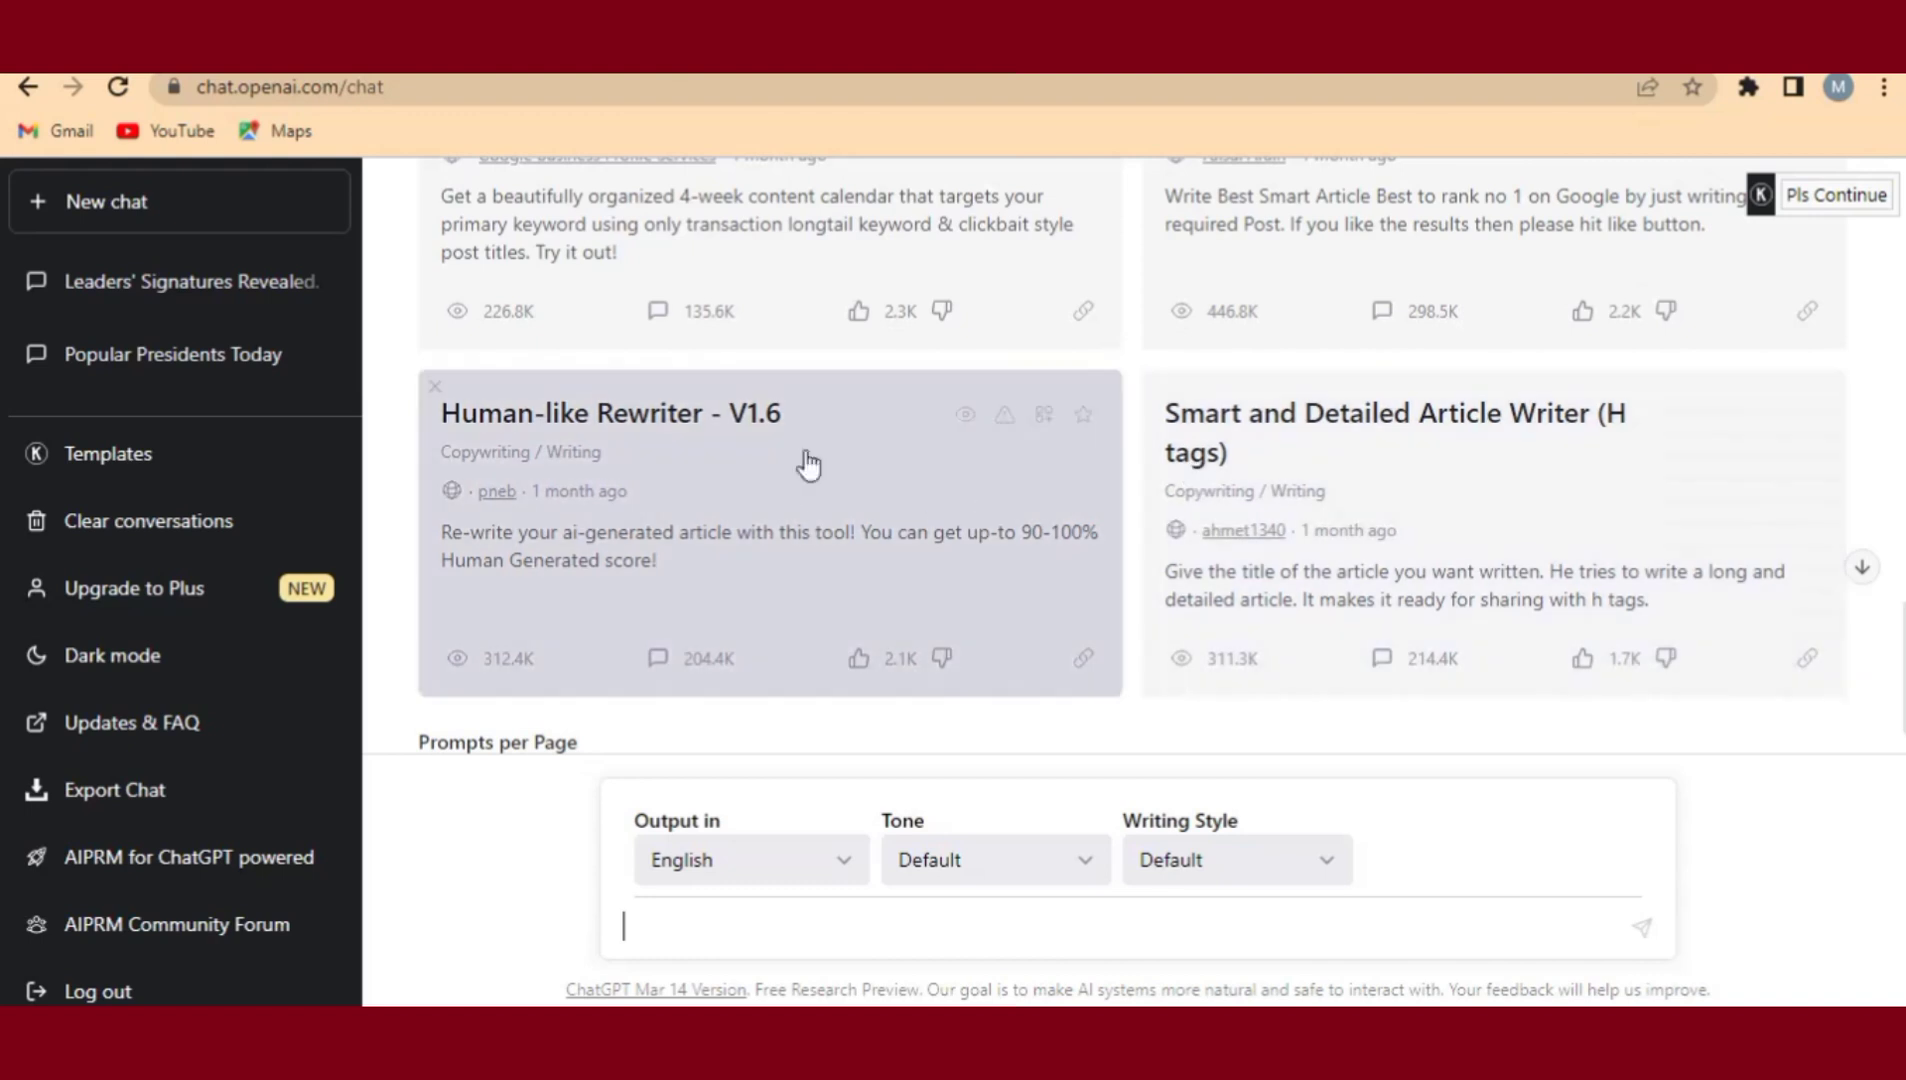
scroll(818, 513, up, 1)
scroll(818, 513, up, 4)
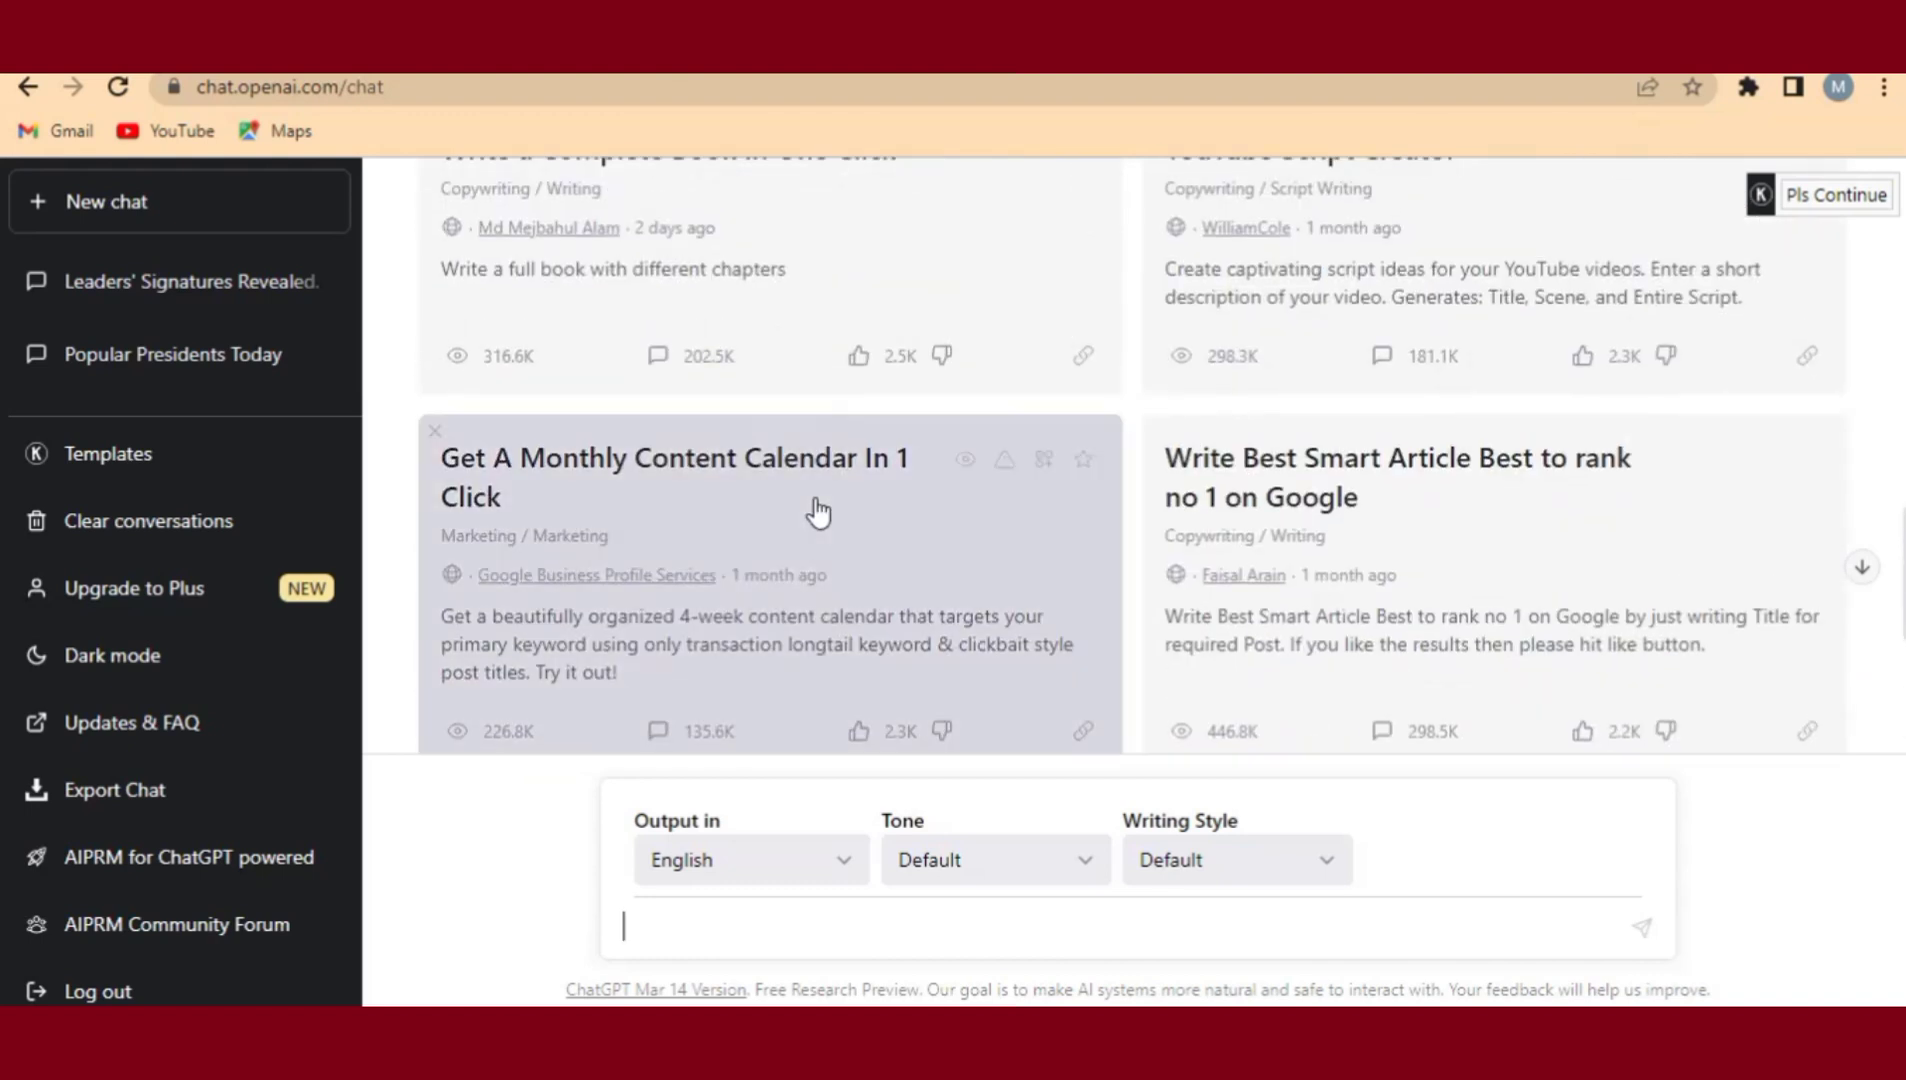
scroll(818, 513, up, 2)
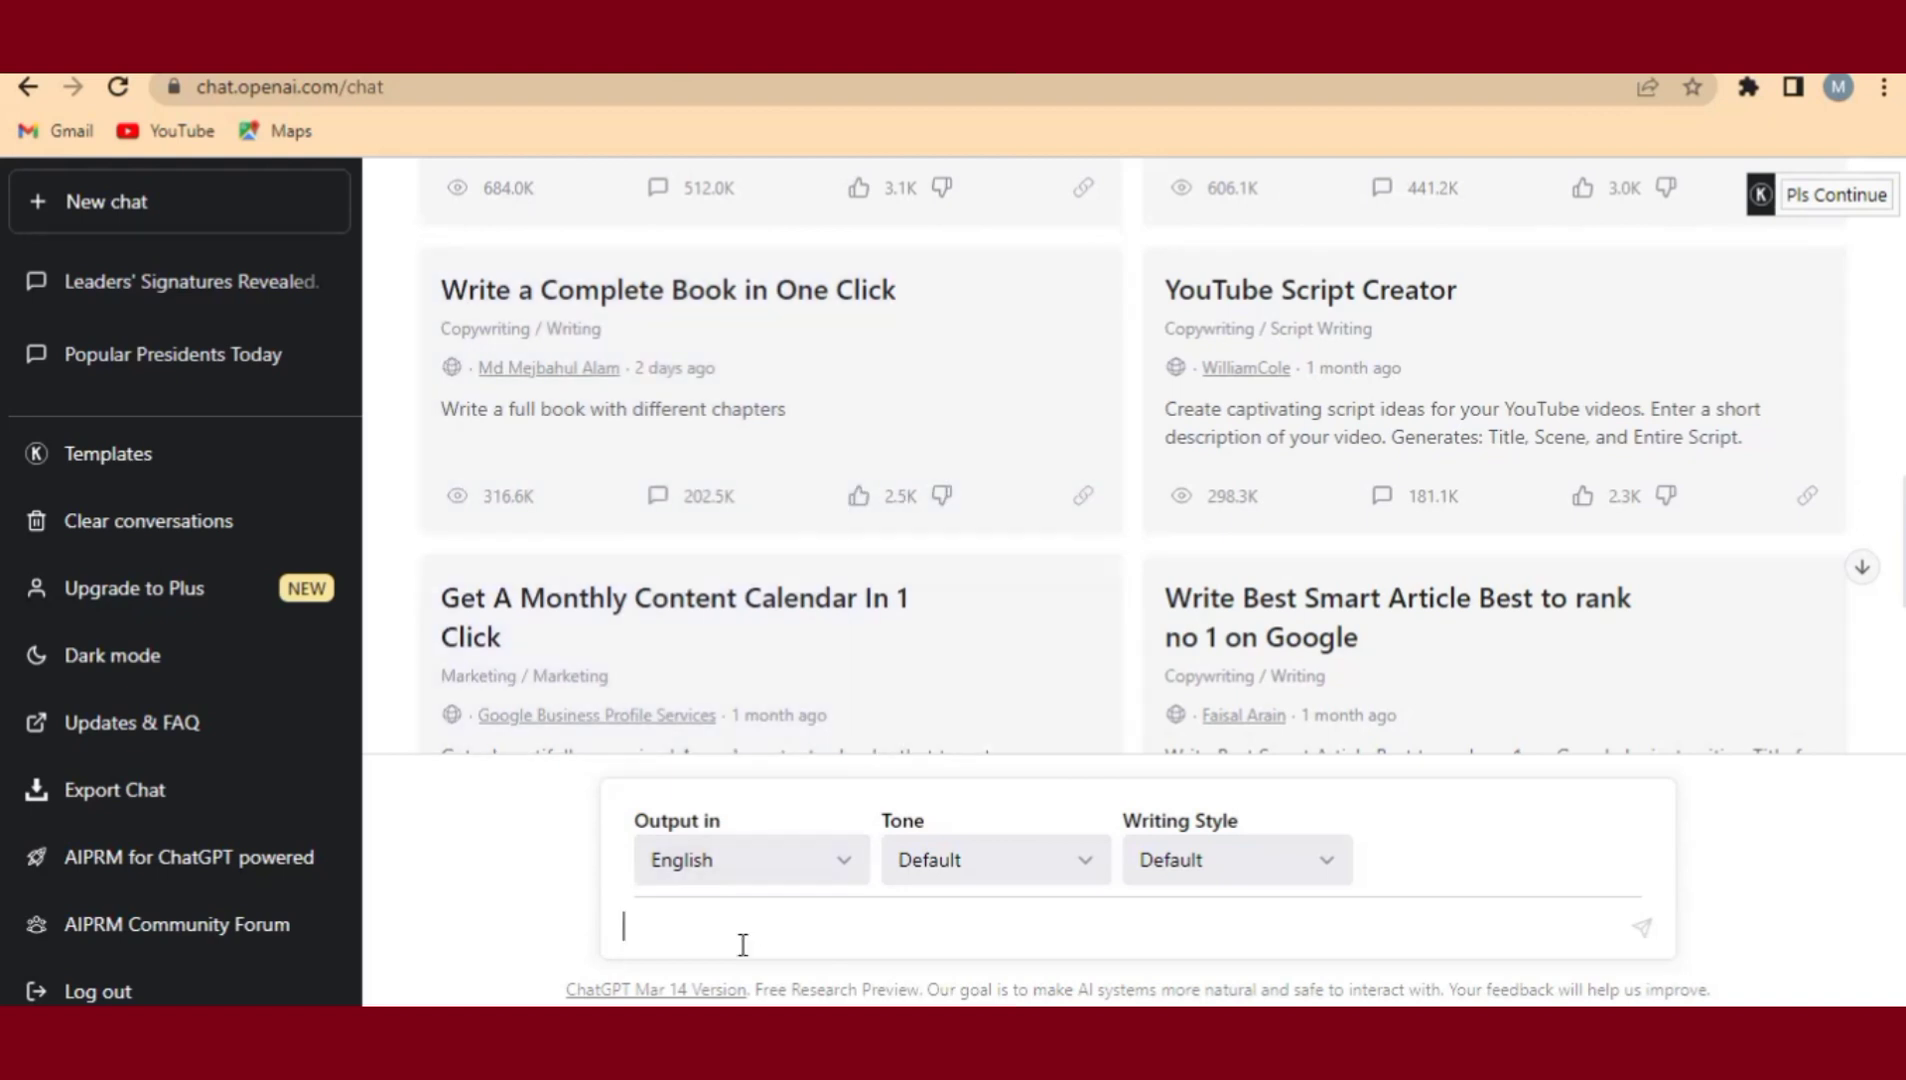
right_click(707, 922)
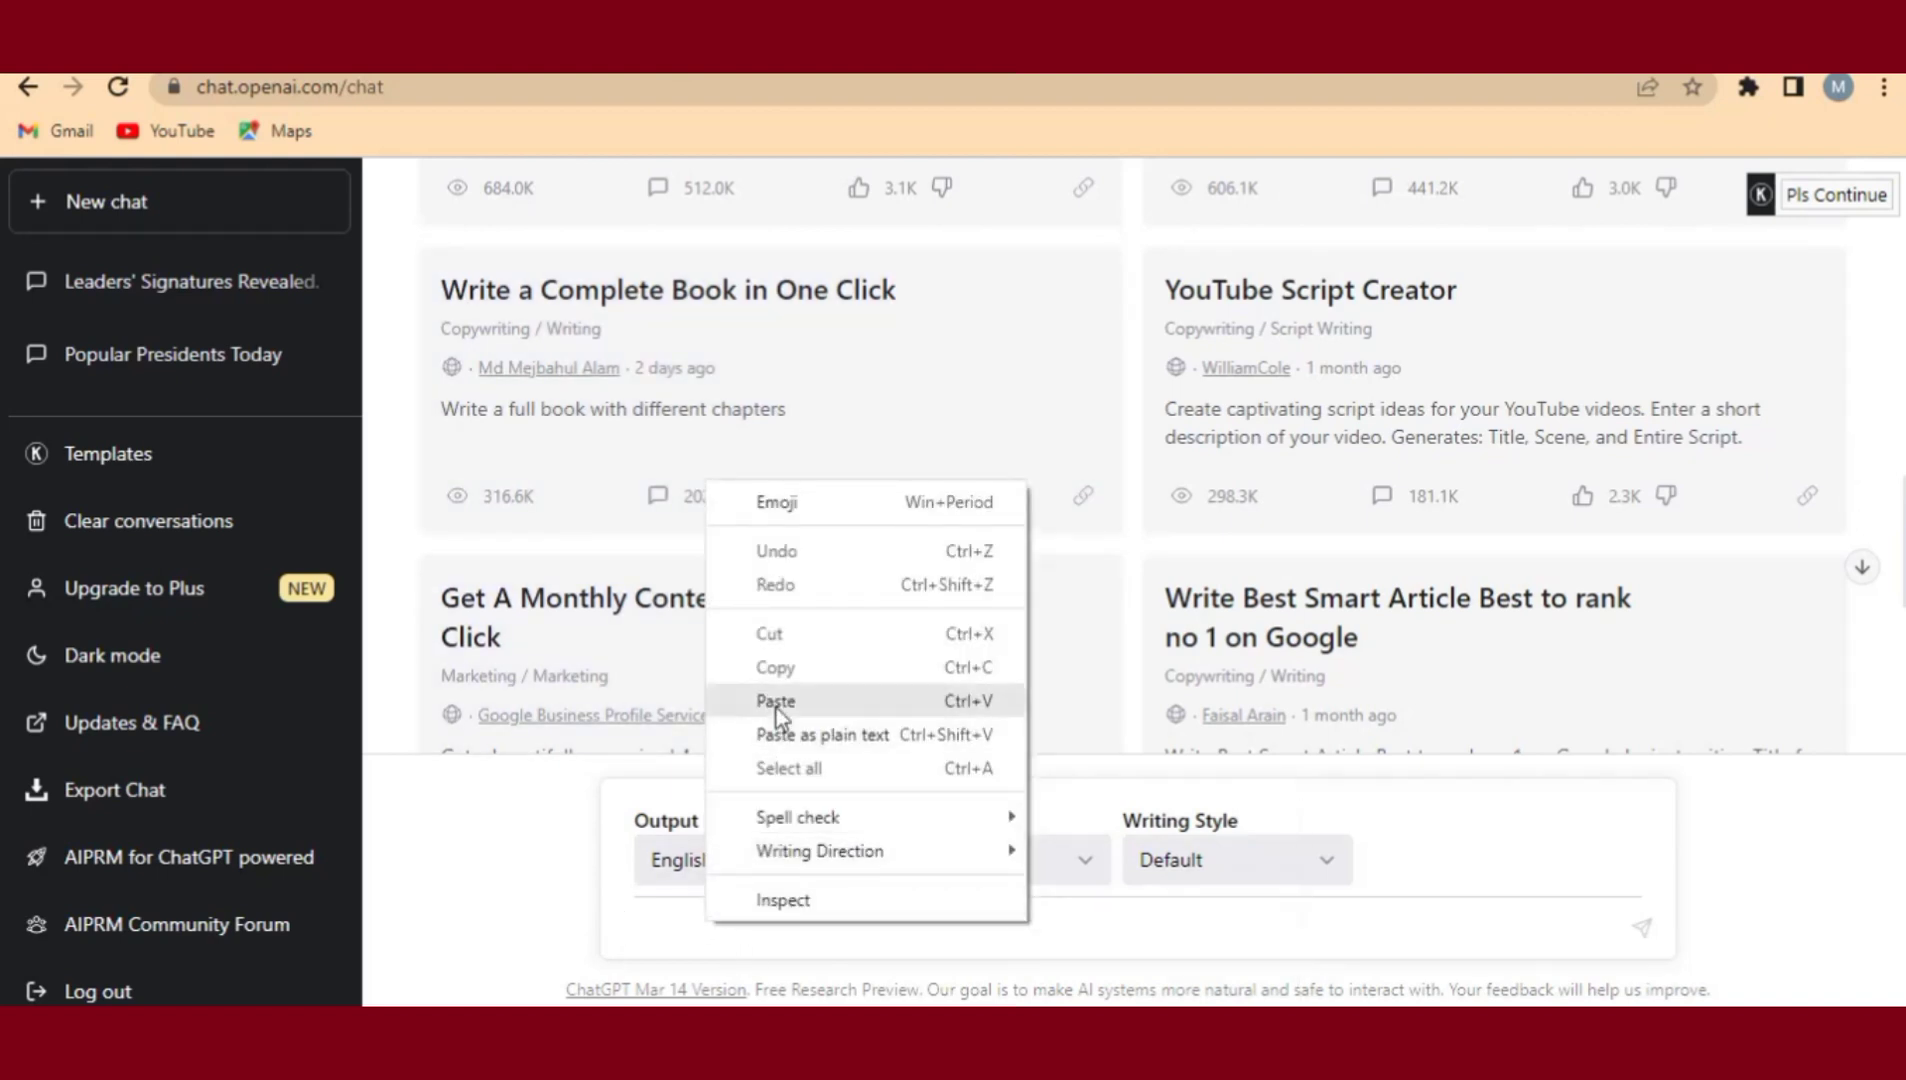
click(776, 707)
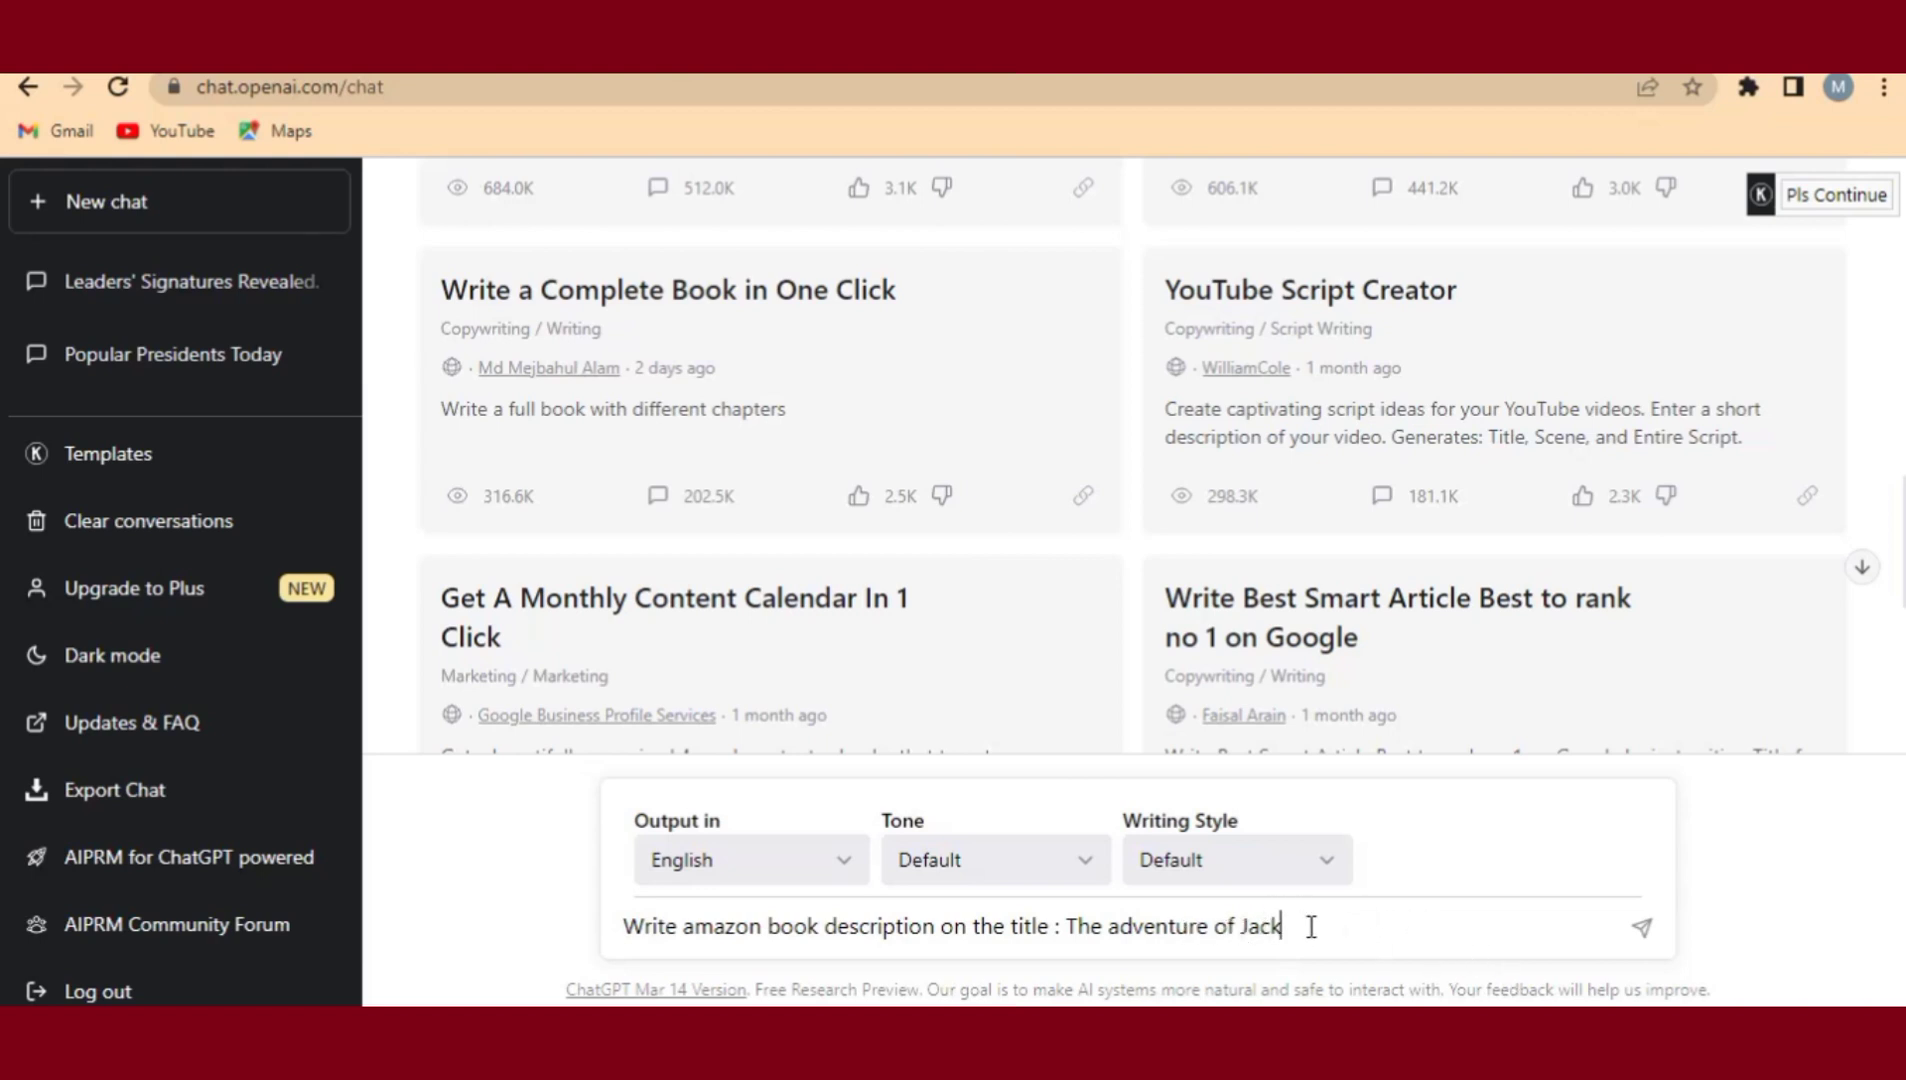
click(1642, 928)
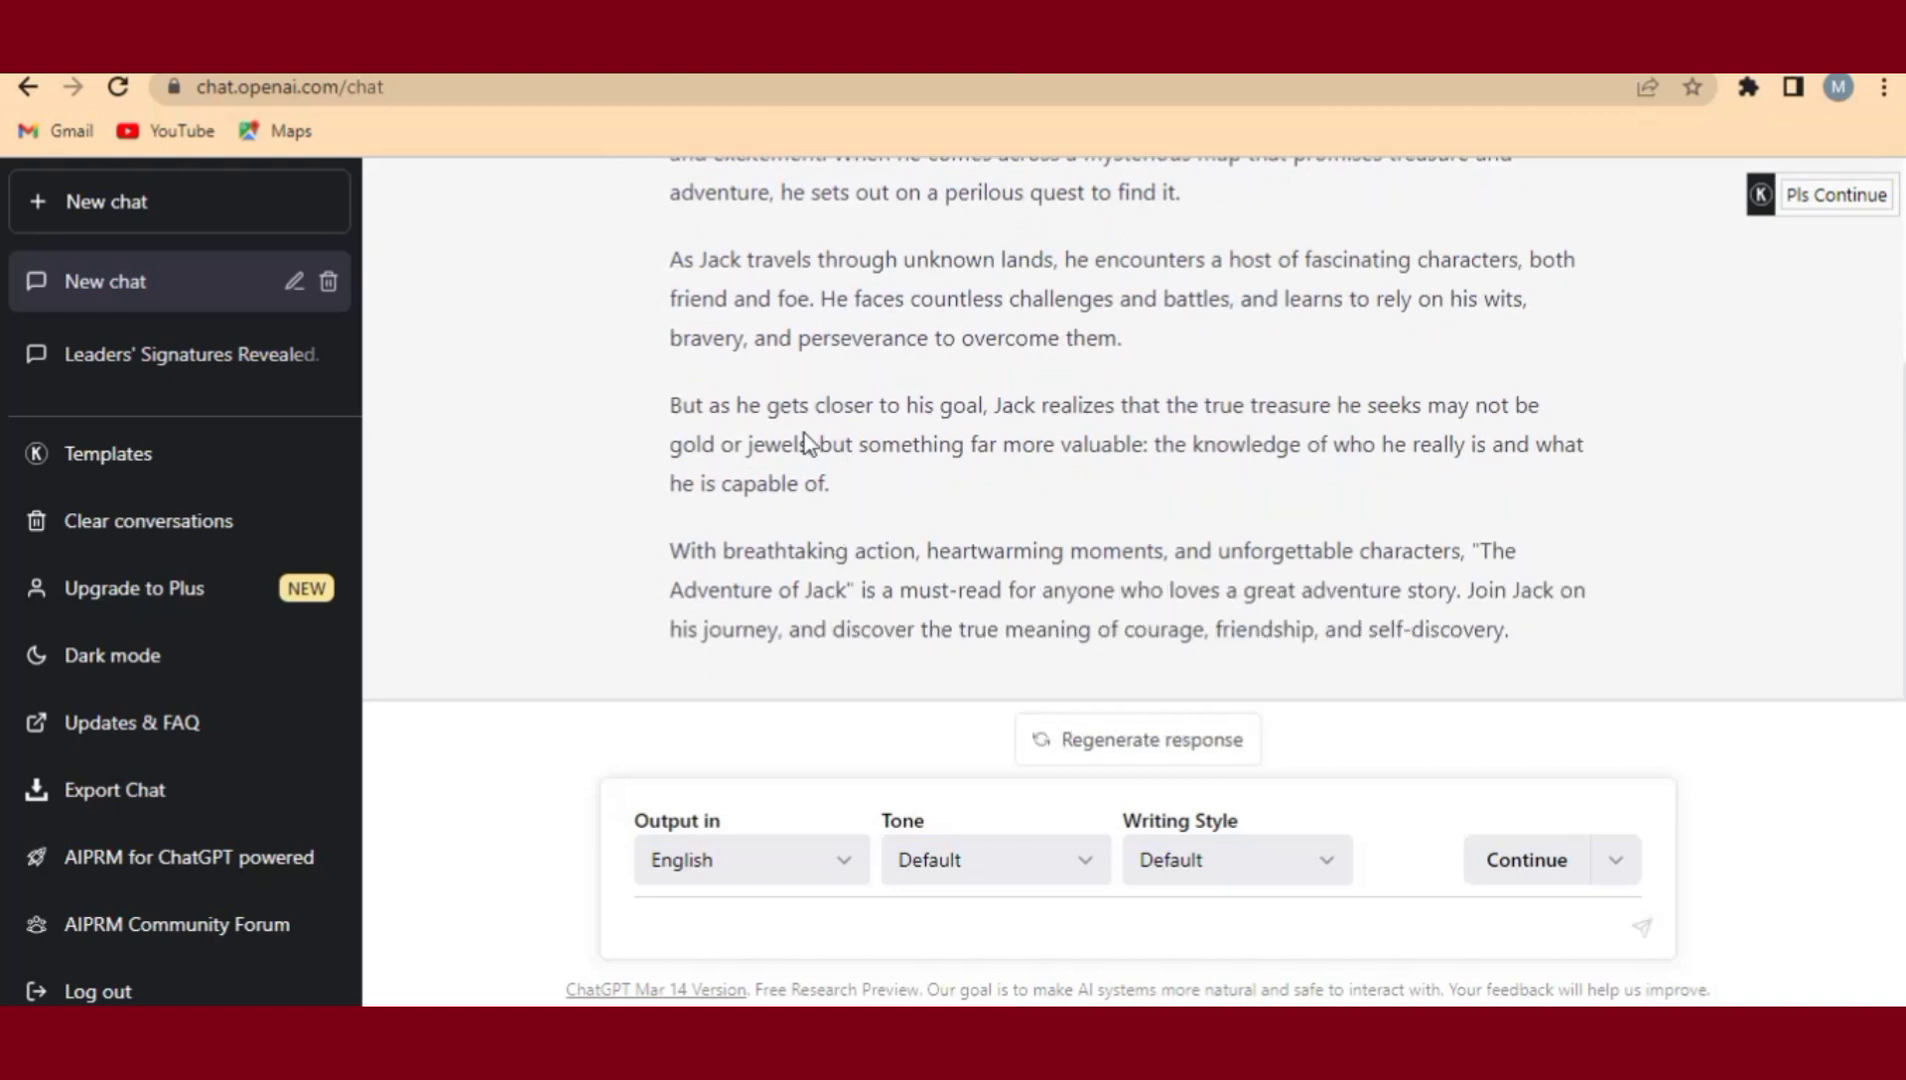
- Copy ChatGPT's full Adventure of Jack description and switch to the KDP Bookshelf window
scroll(800, 512, up, 3)
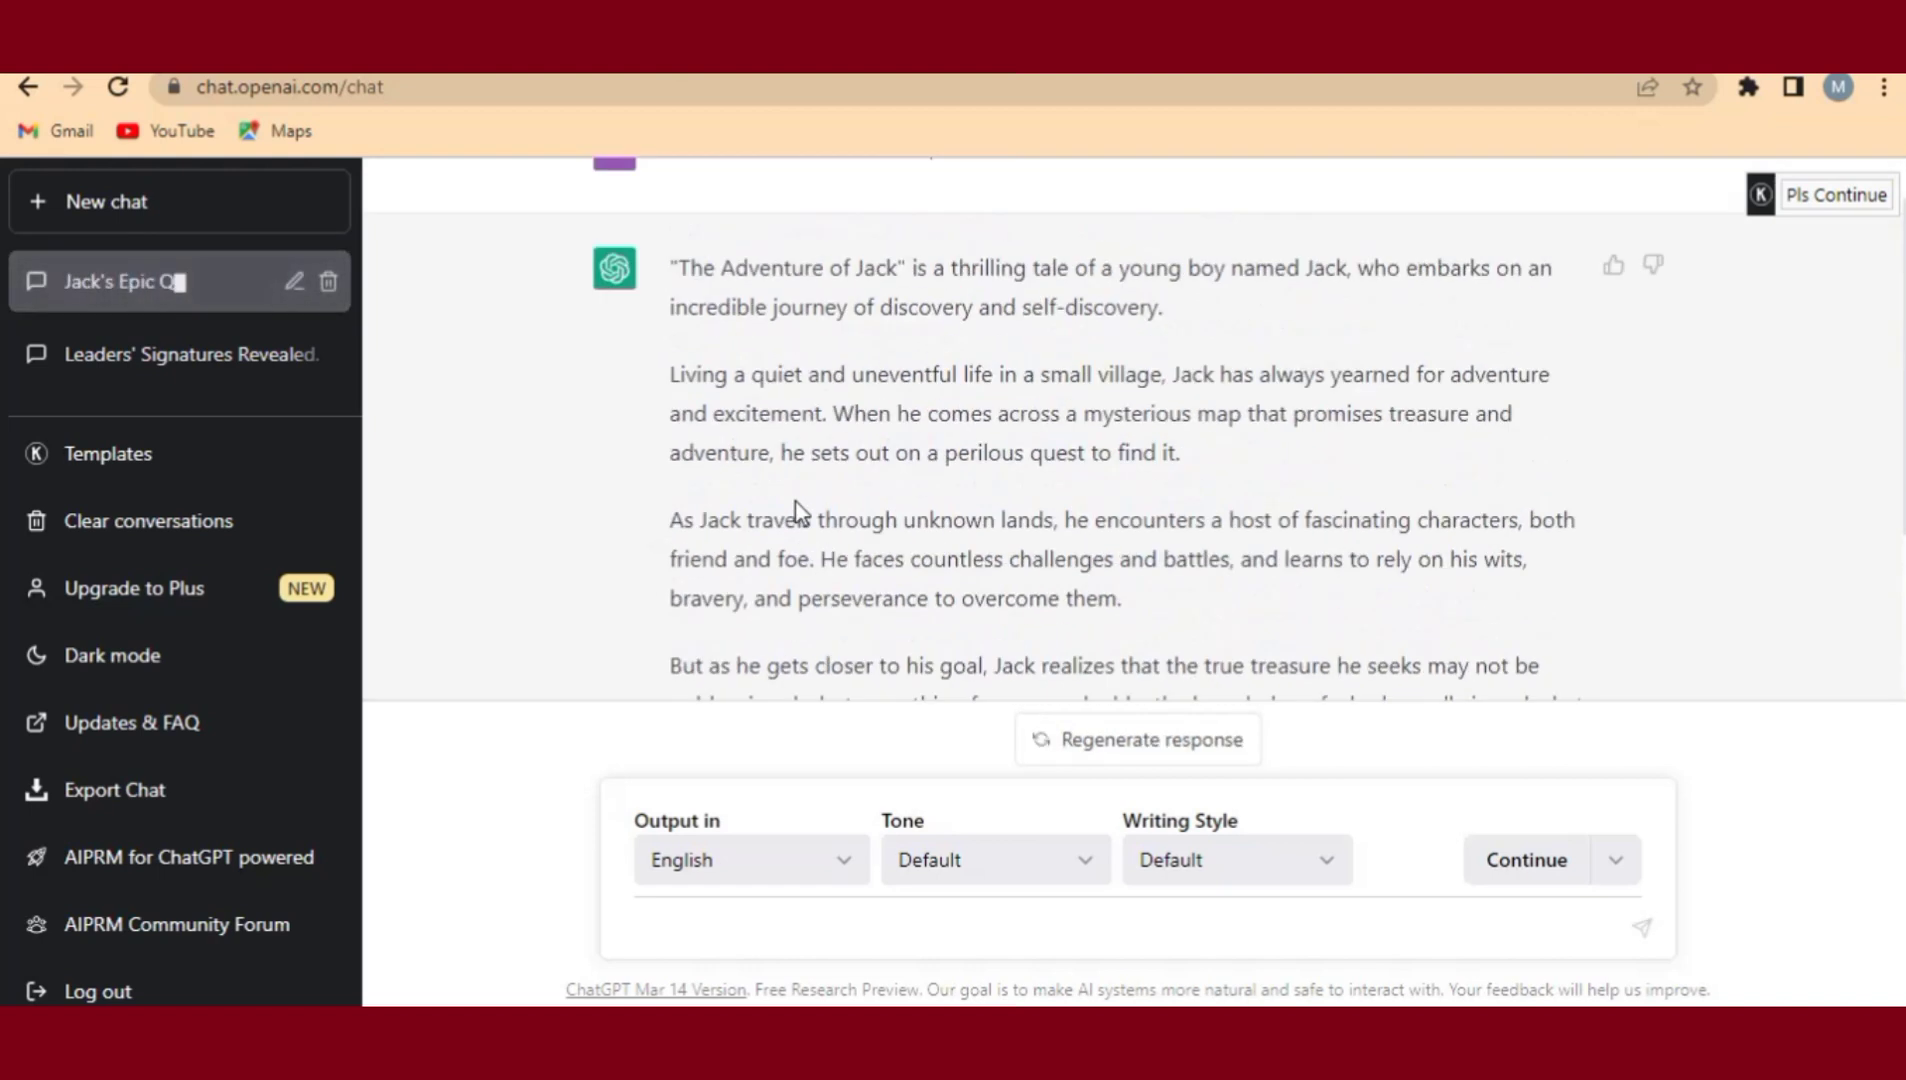
scroll(808, 527, down, 3)
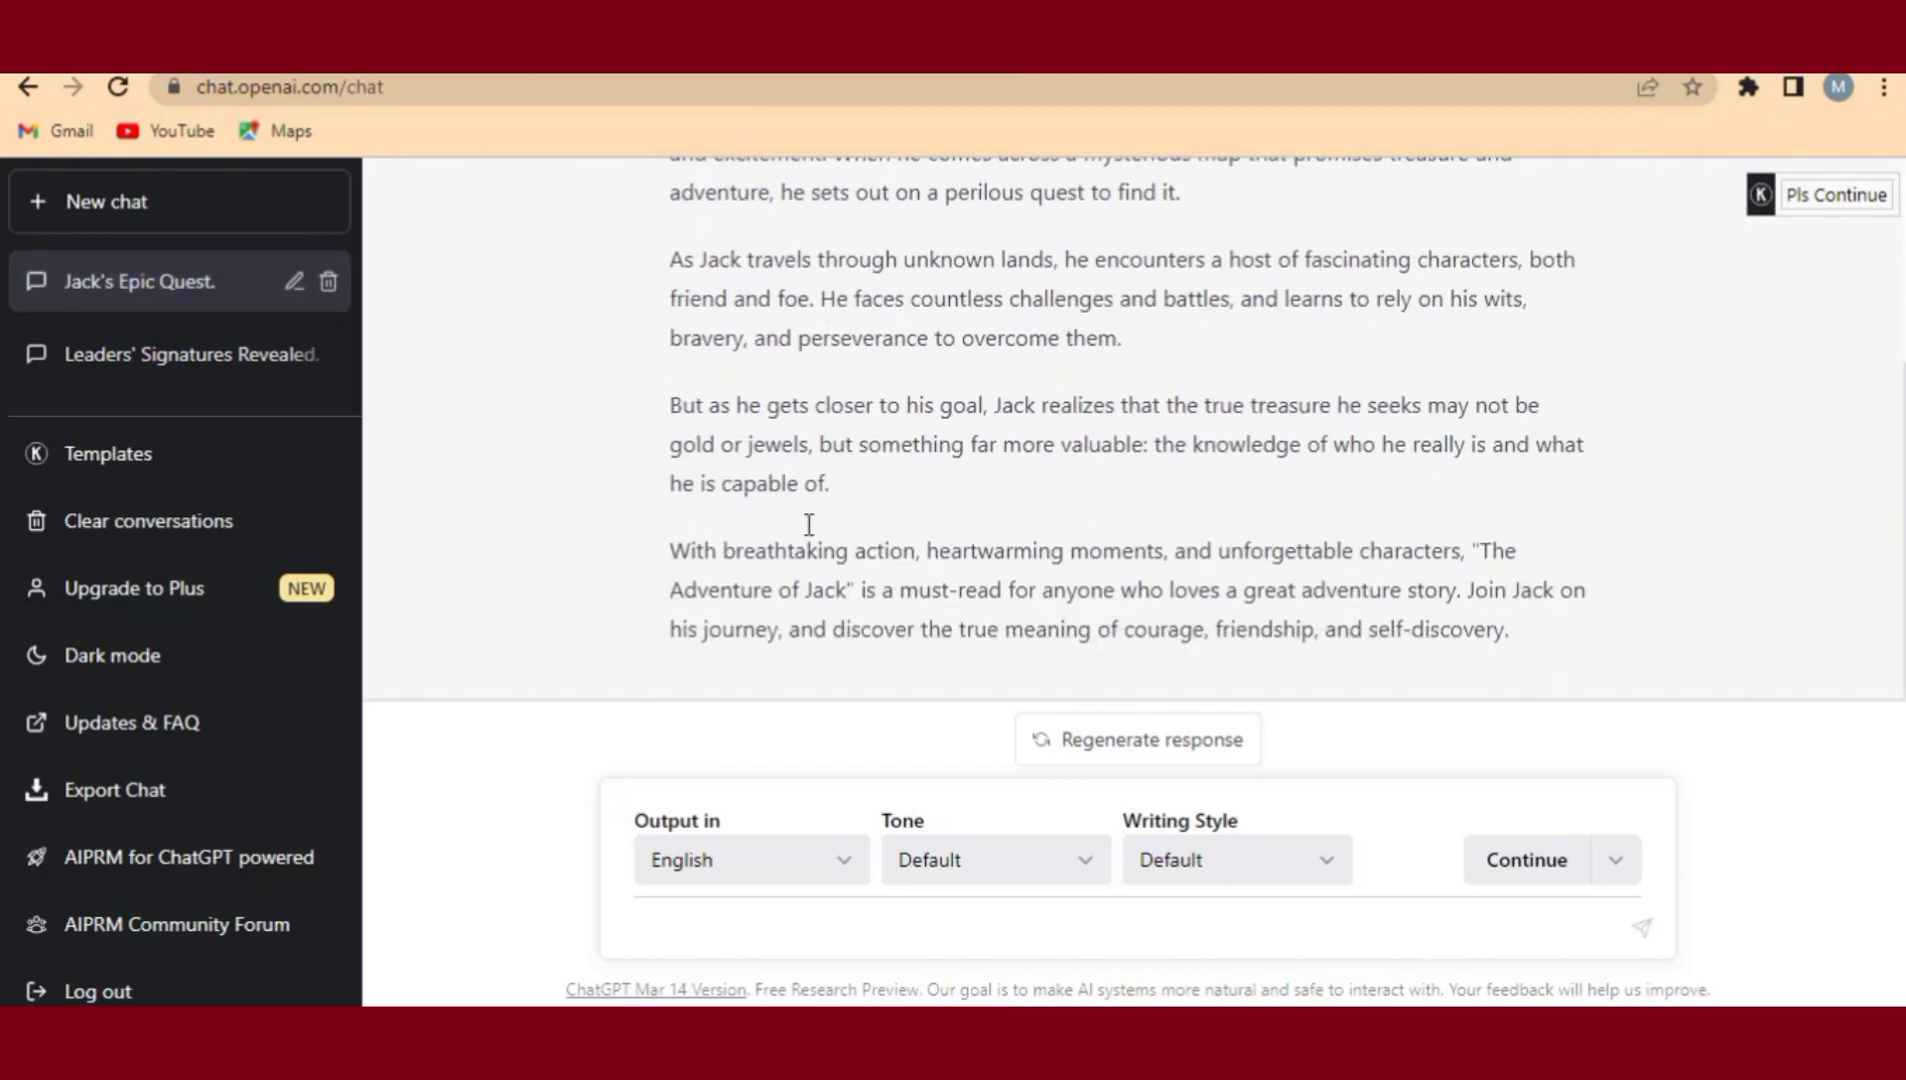
drag(1549, 653, 695, 222)
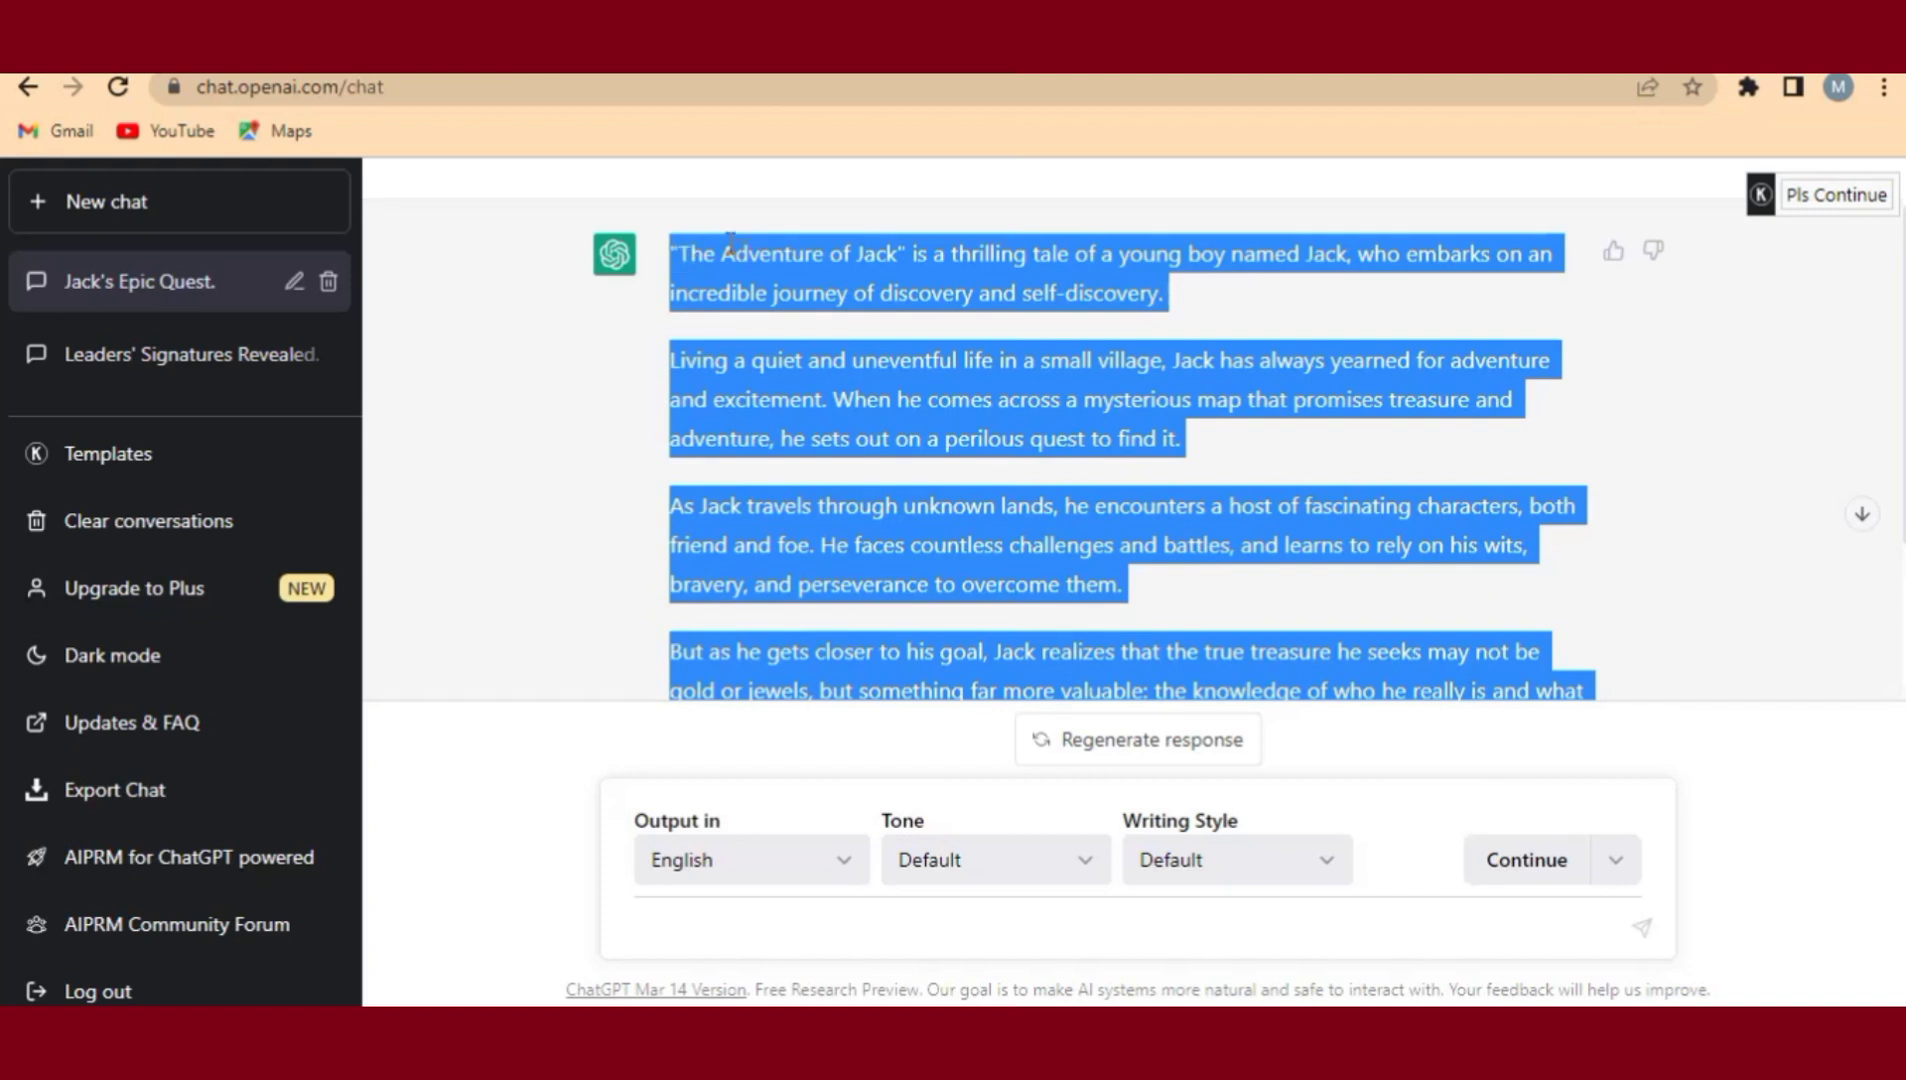
right_click(779, 268)
click(788, 266)
click(1008, 1003)
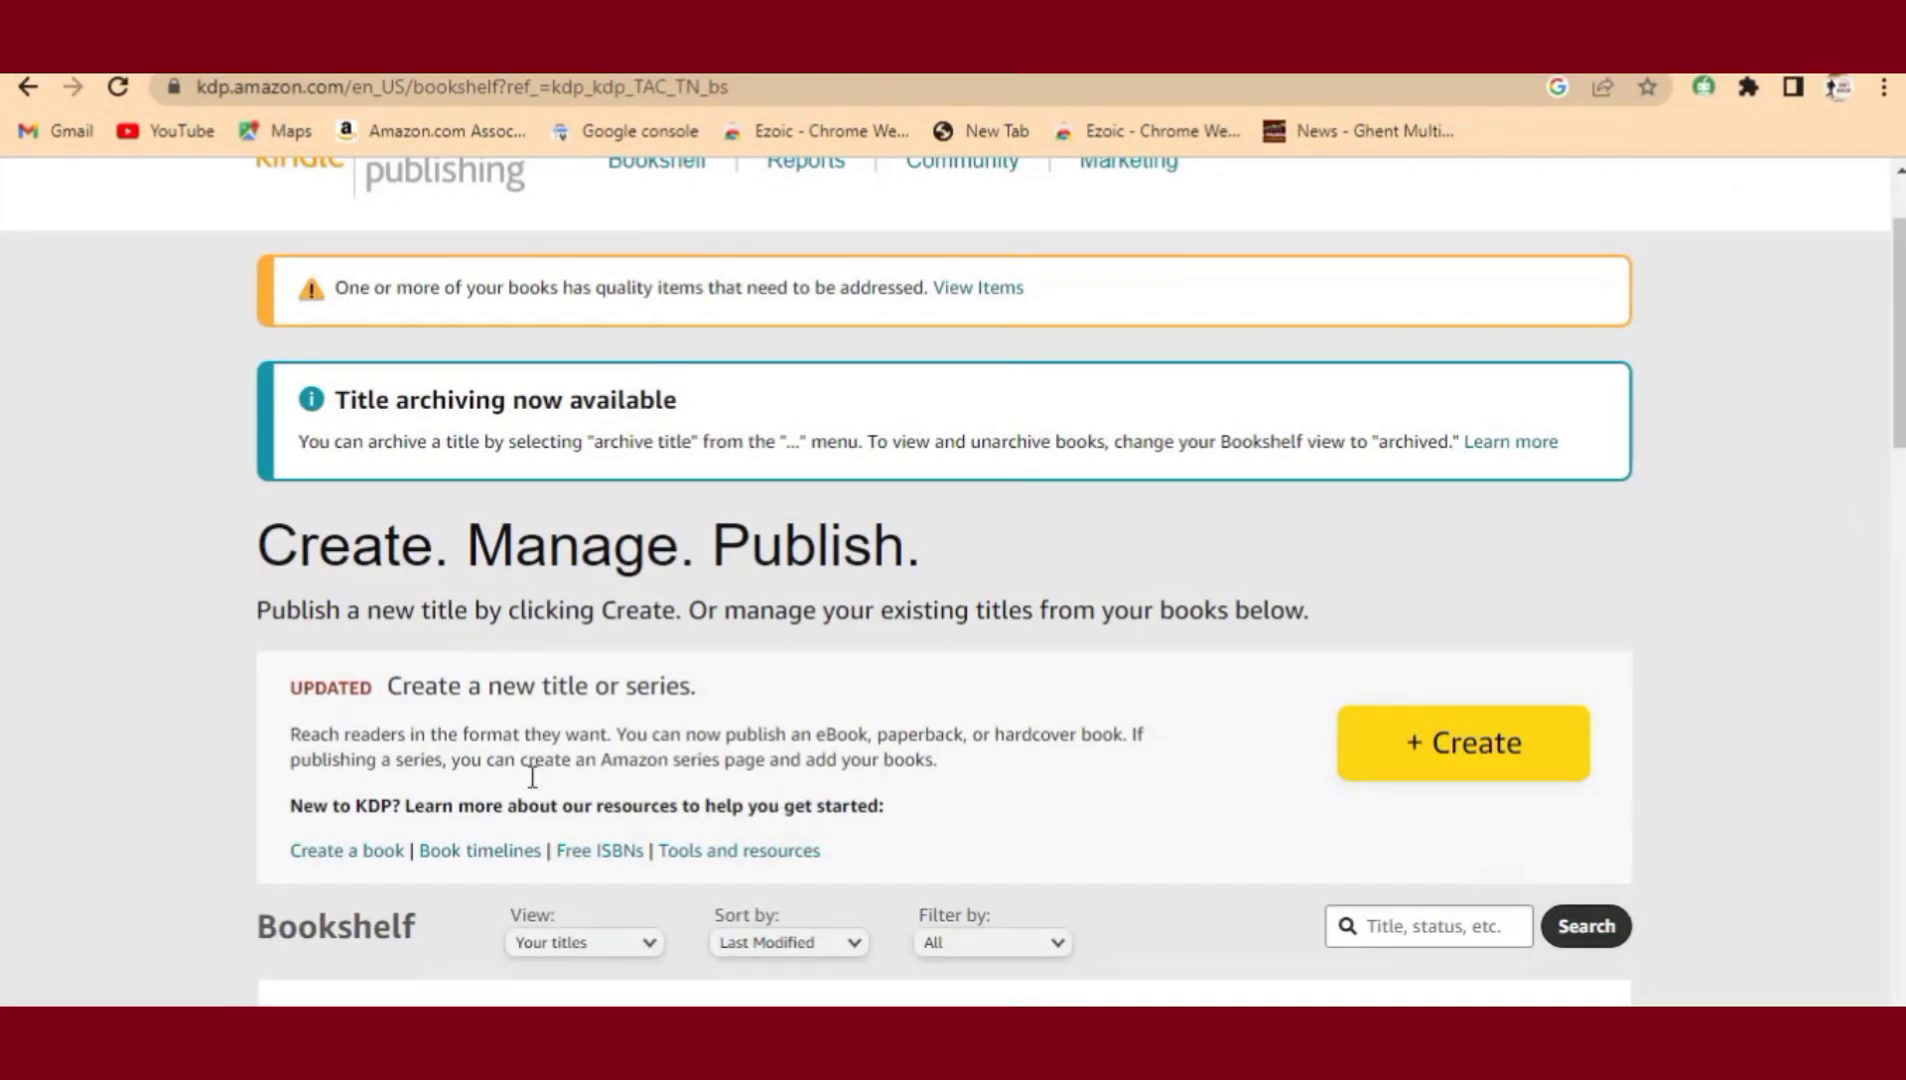
- Look over the KDP Bookshelf, then start a new title with + Create
scroll(473, 770, up, 2)
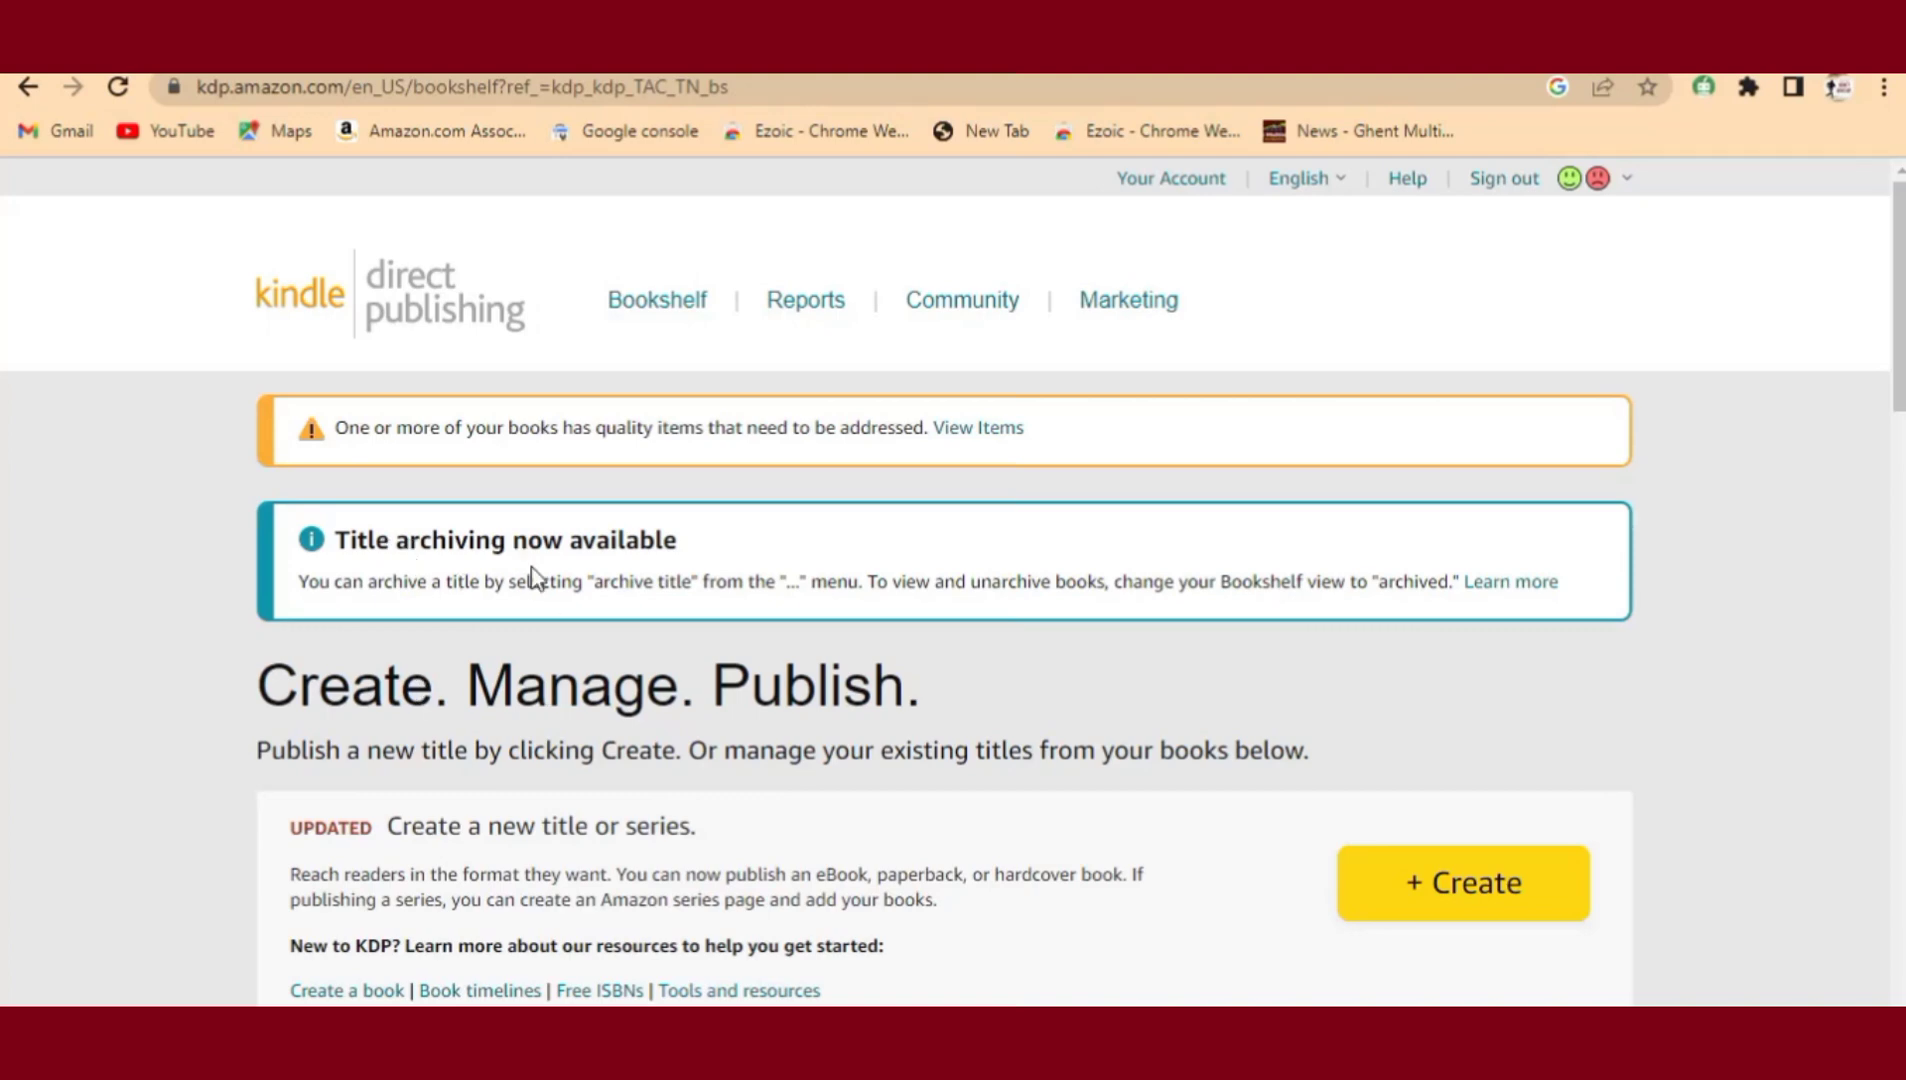
scroll(532, 600, down, 4)
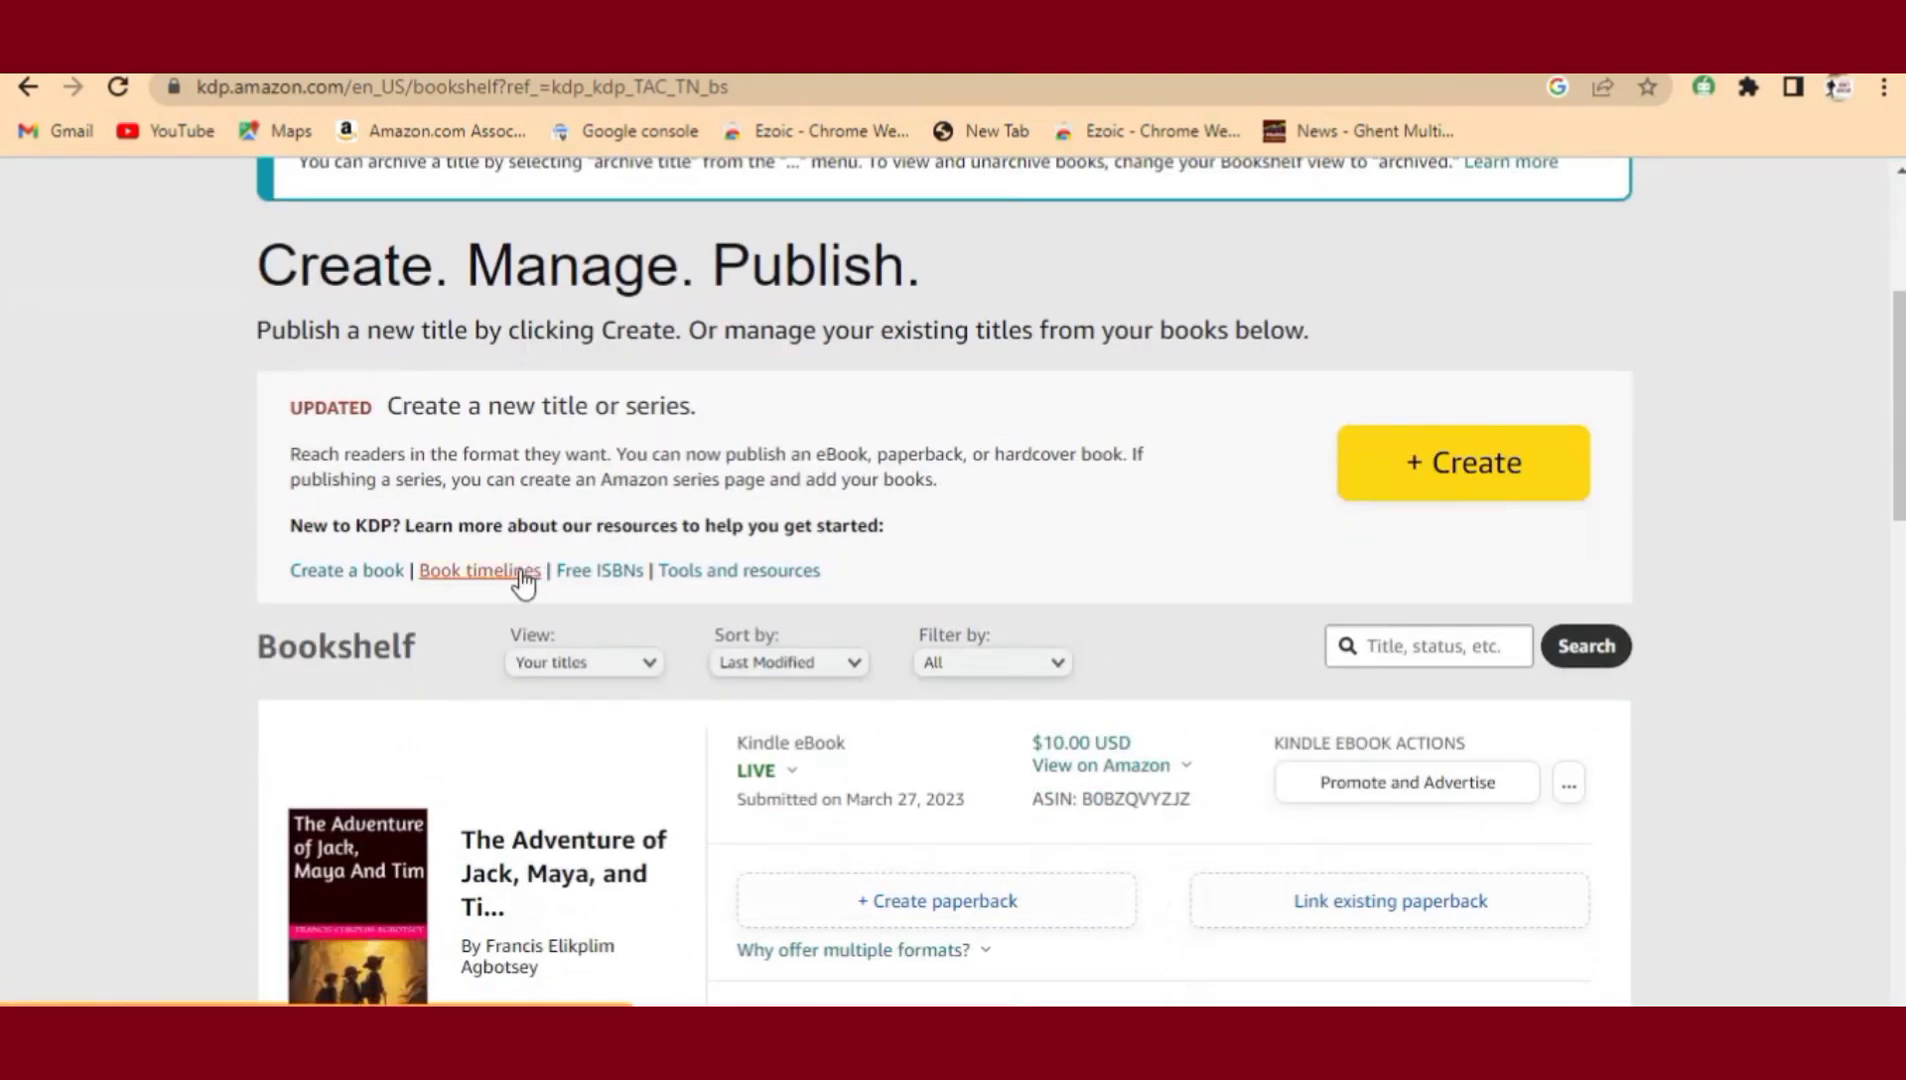
scroll(503, 560, down, 3)
scroll(500, 565, up, 3)
scroll(503, 565, down, 5)
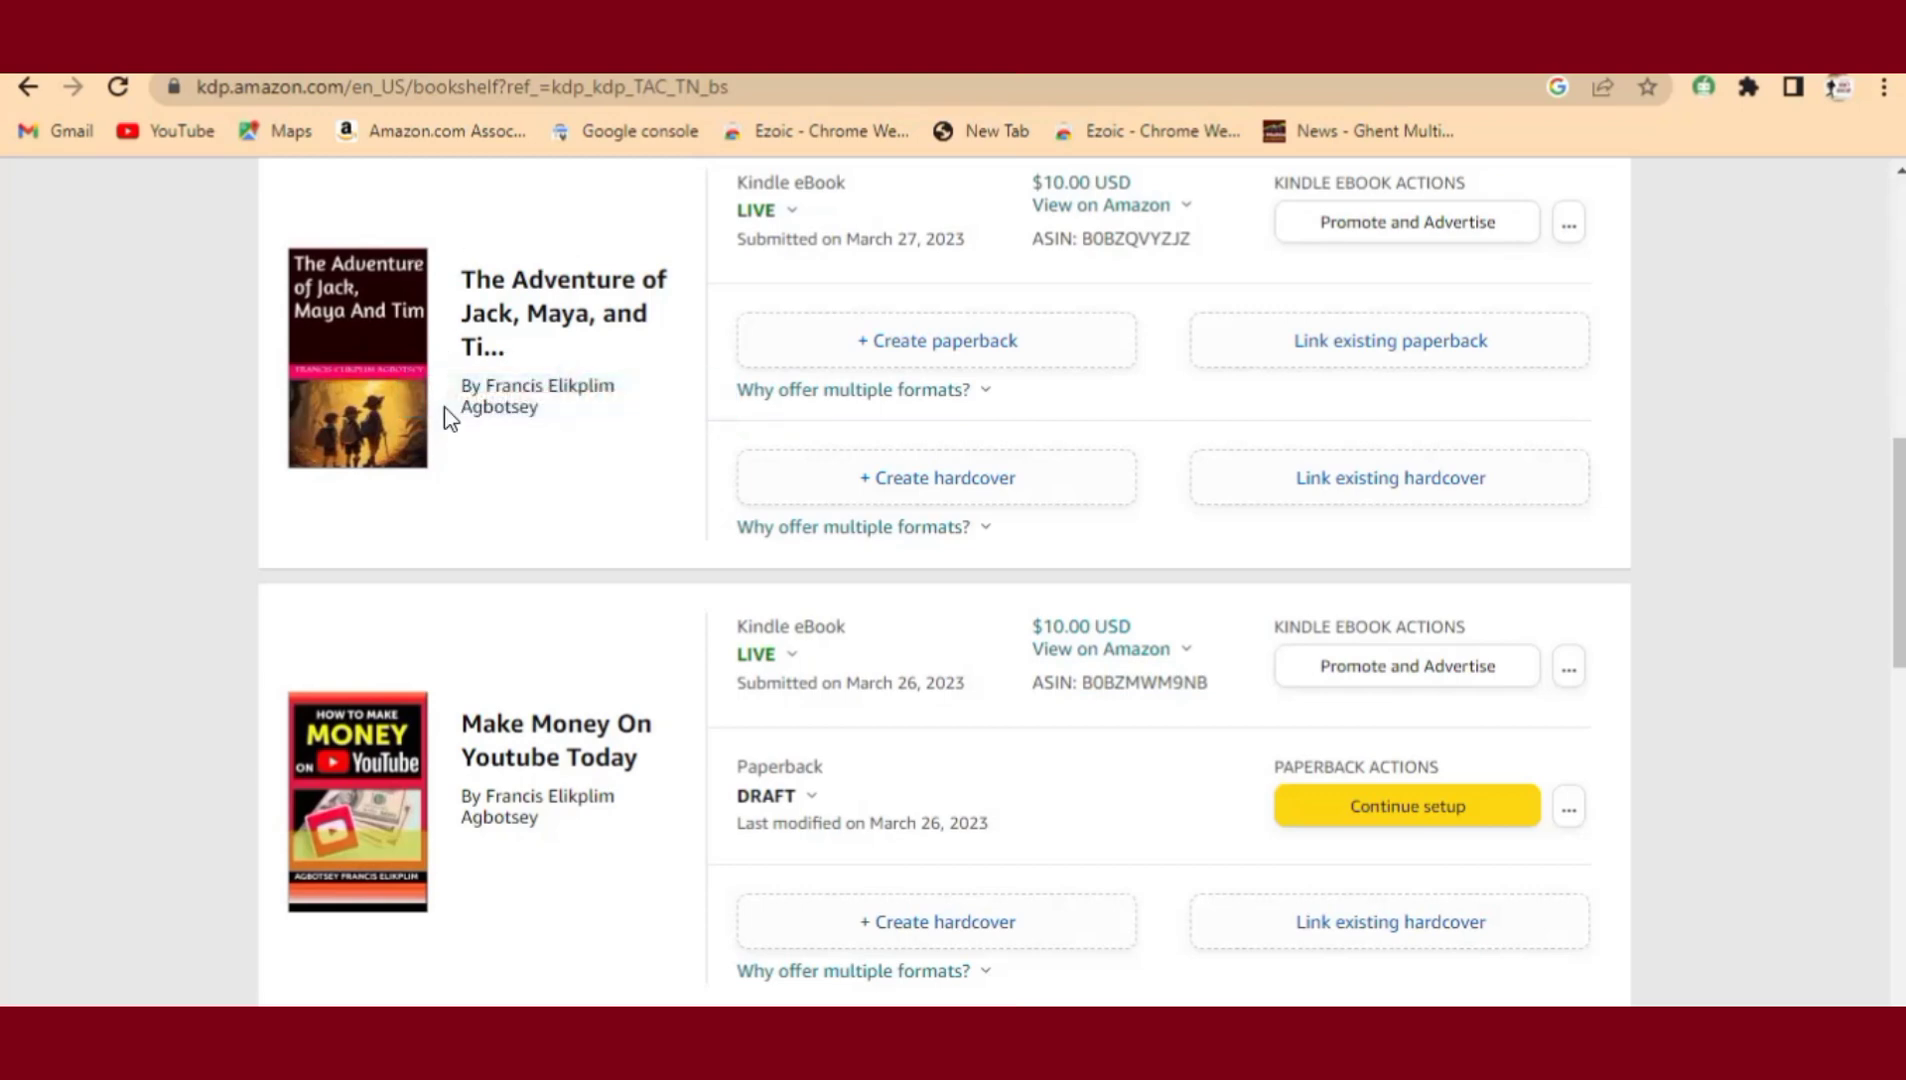
scroll(459, 672, down, 6)
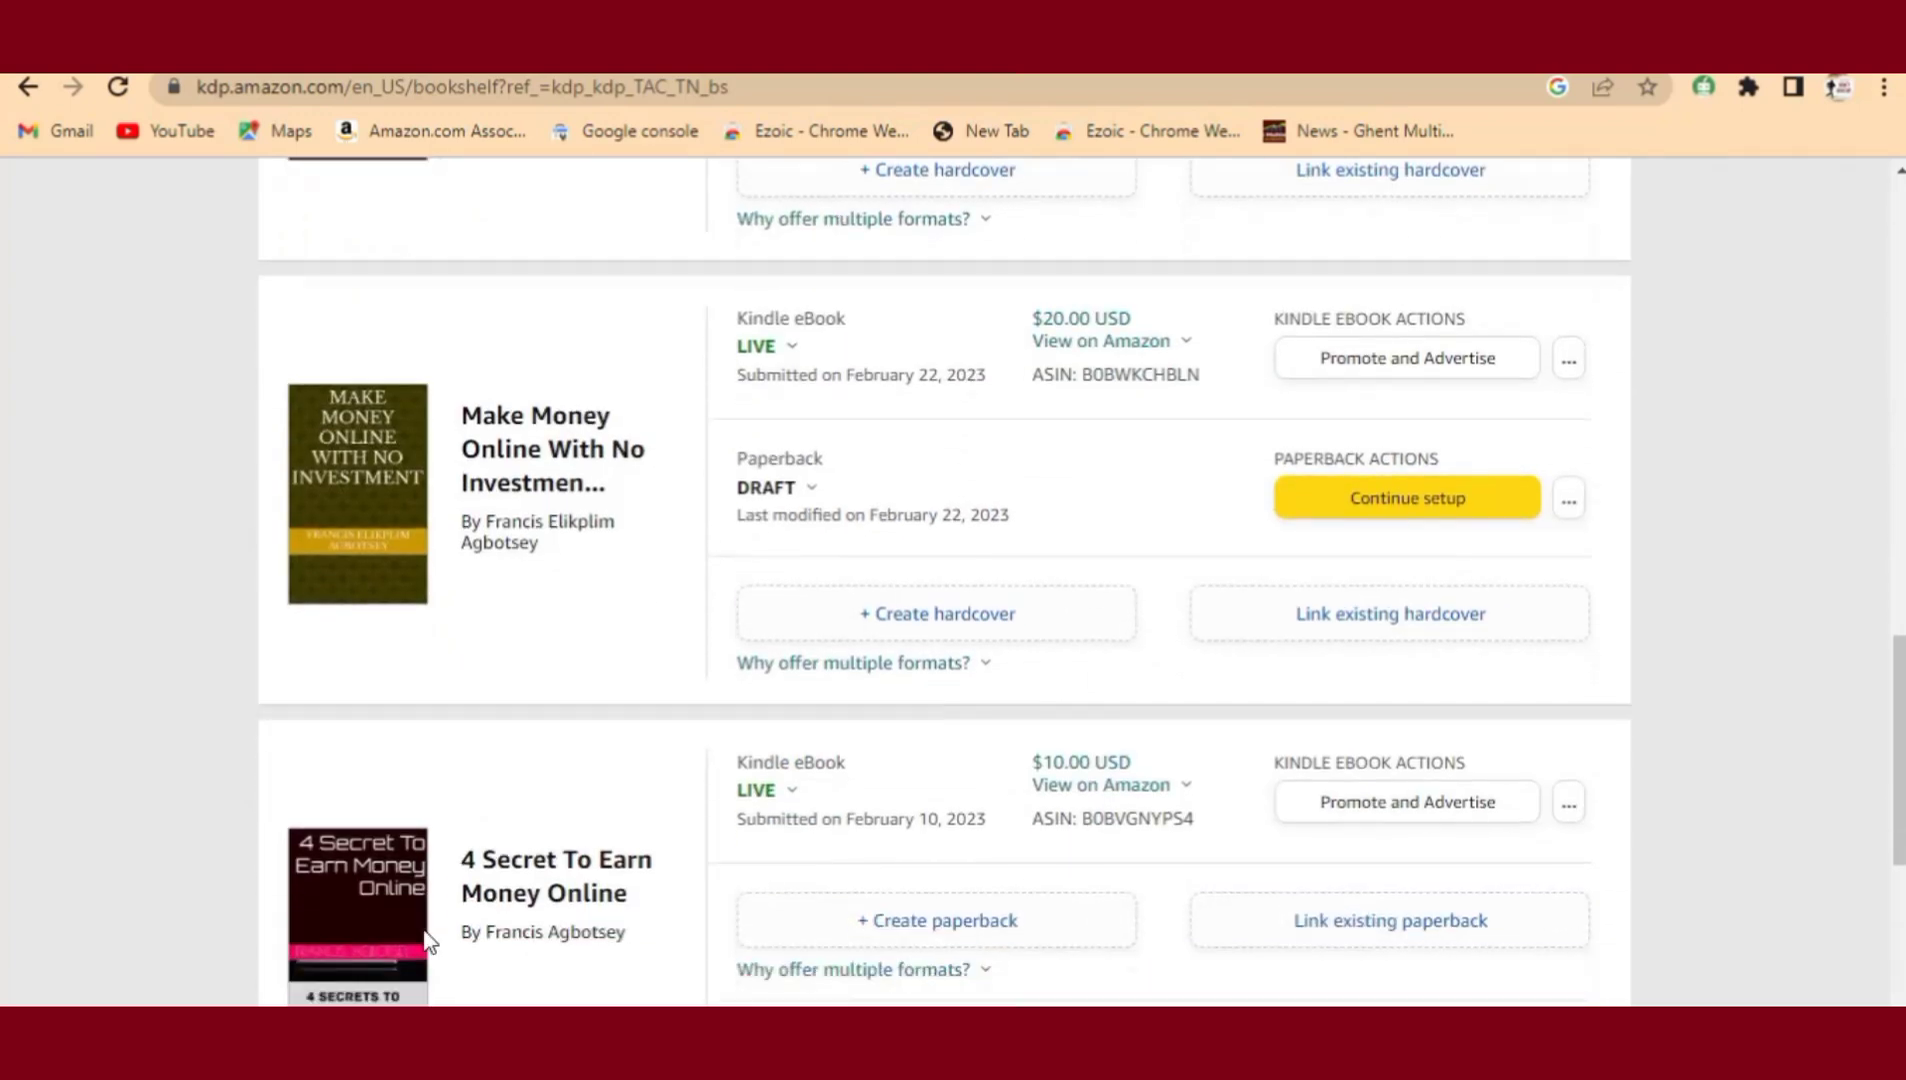
scroll(447, 872, up, 15)
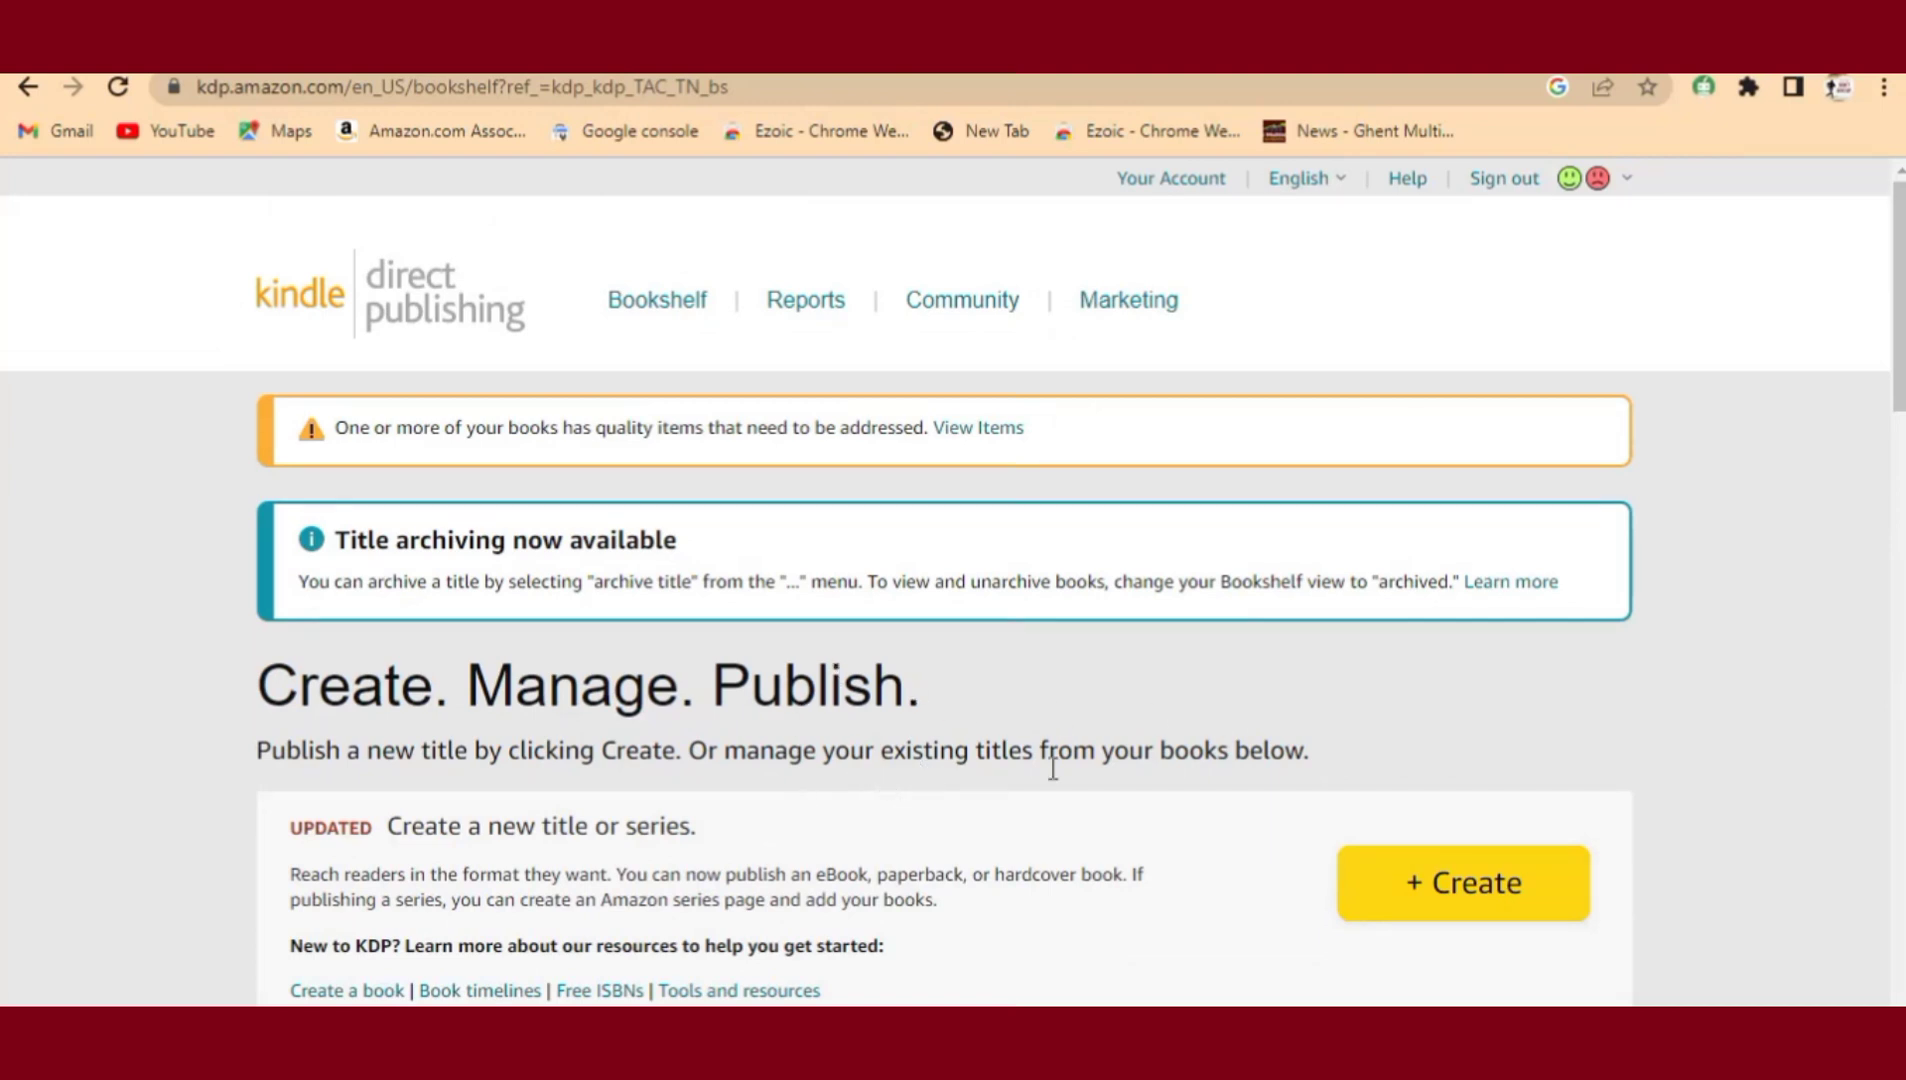
click(1395, 885)
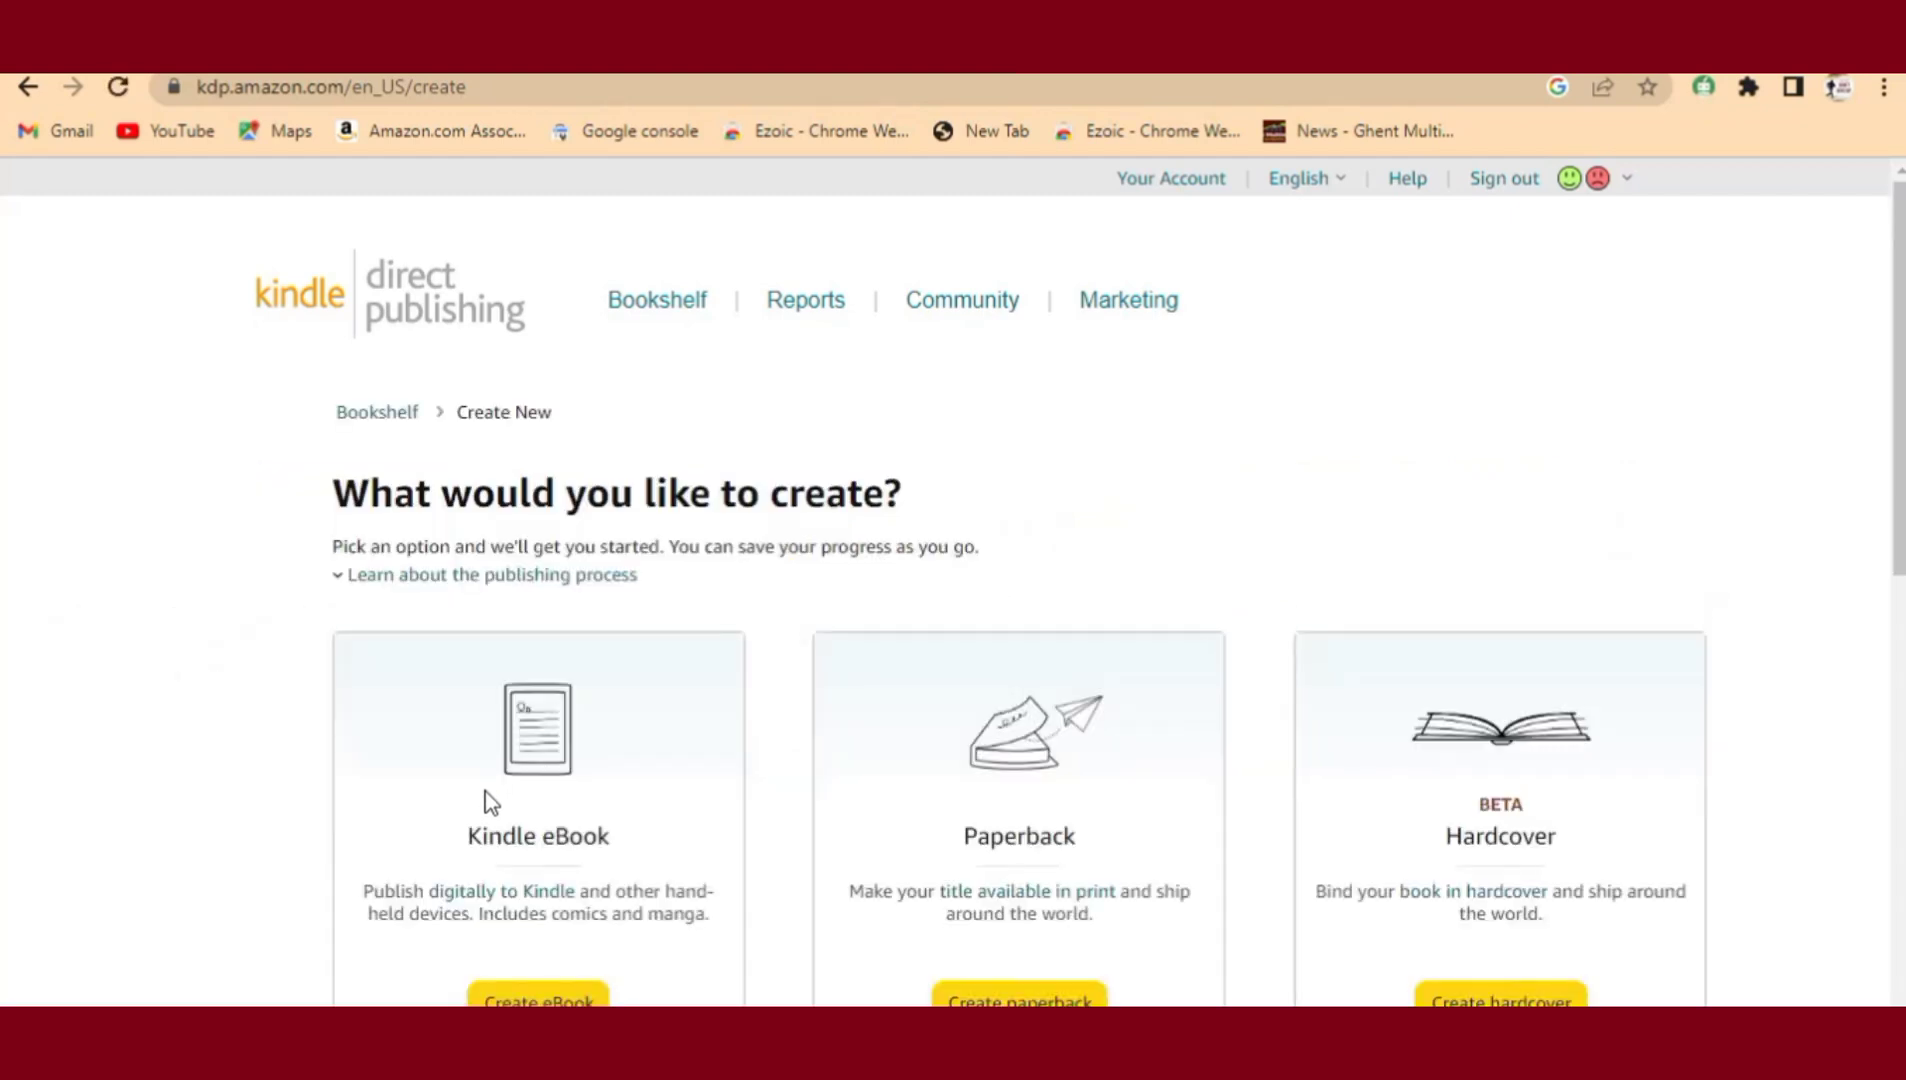
- Create a new Kindle eBook and put the cursor in its Book Title field
scroll(463, 785, down, 5)
scroll(465, 787, up, 3)
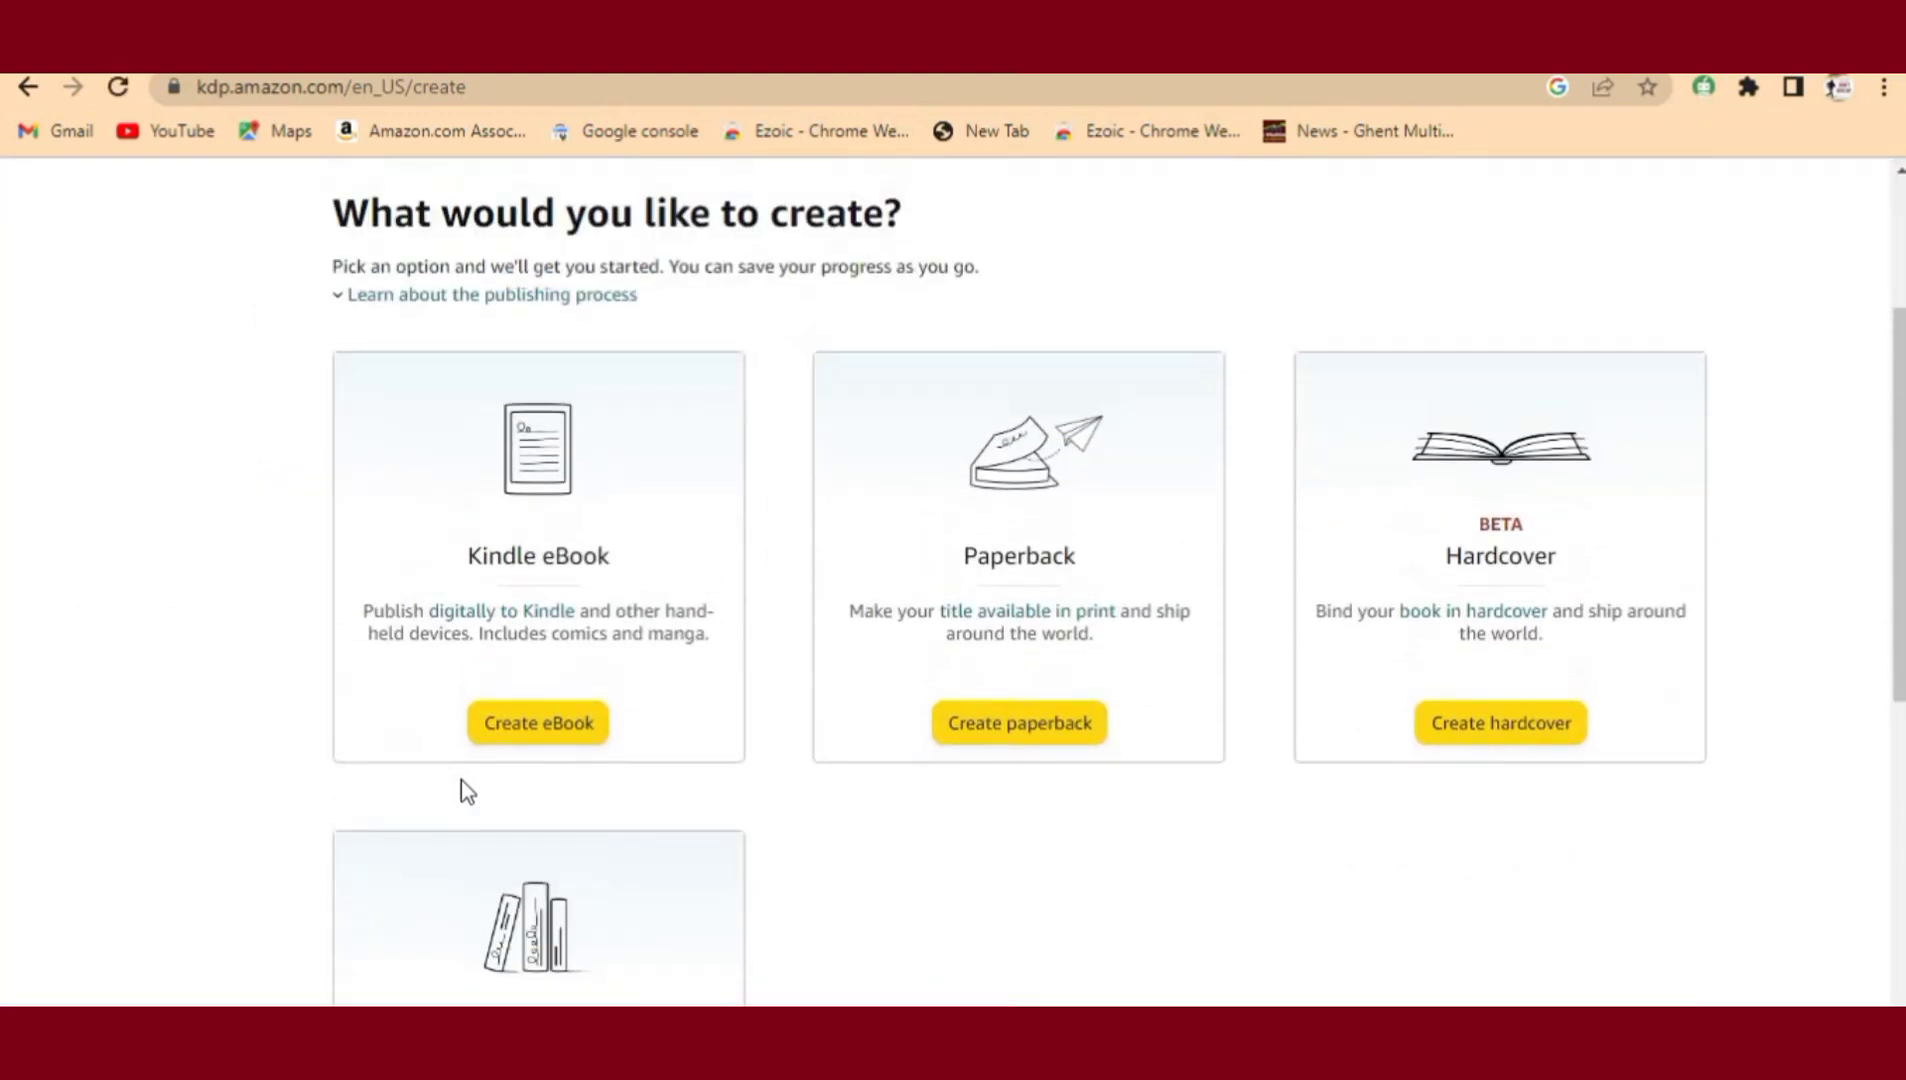
click(527, 733)
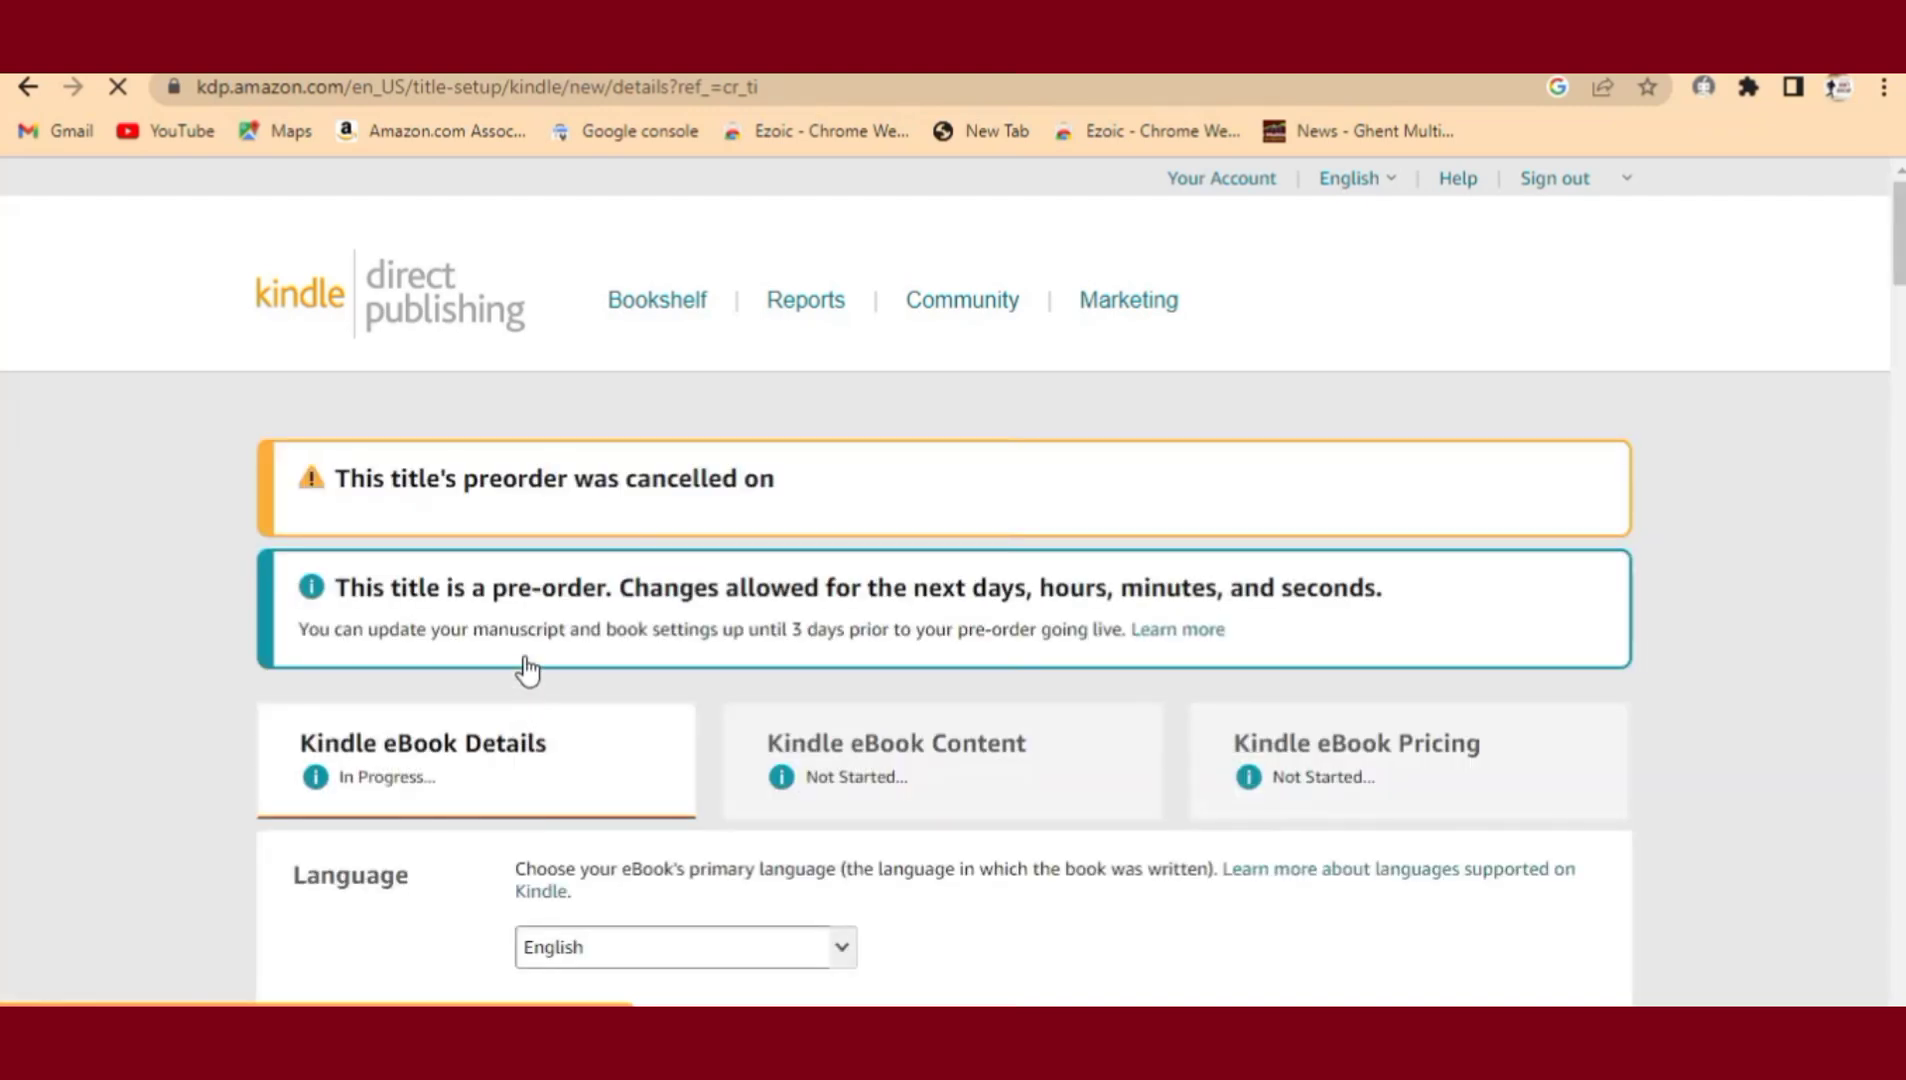
scroll(524, 666, down, 2)
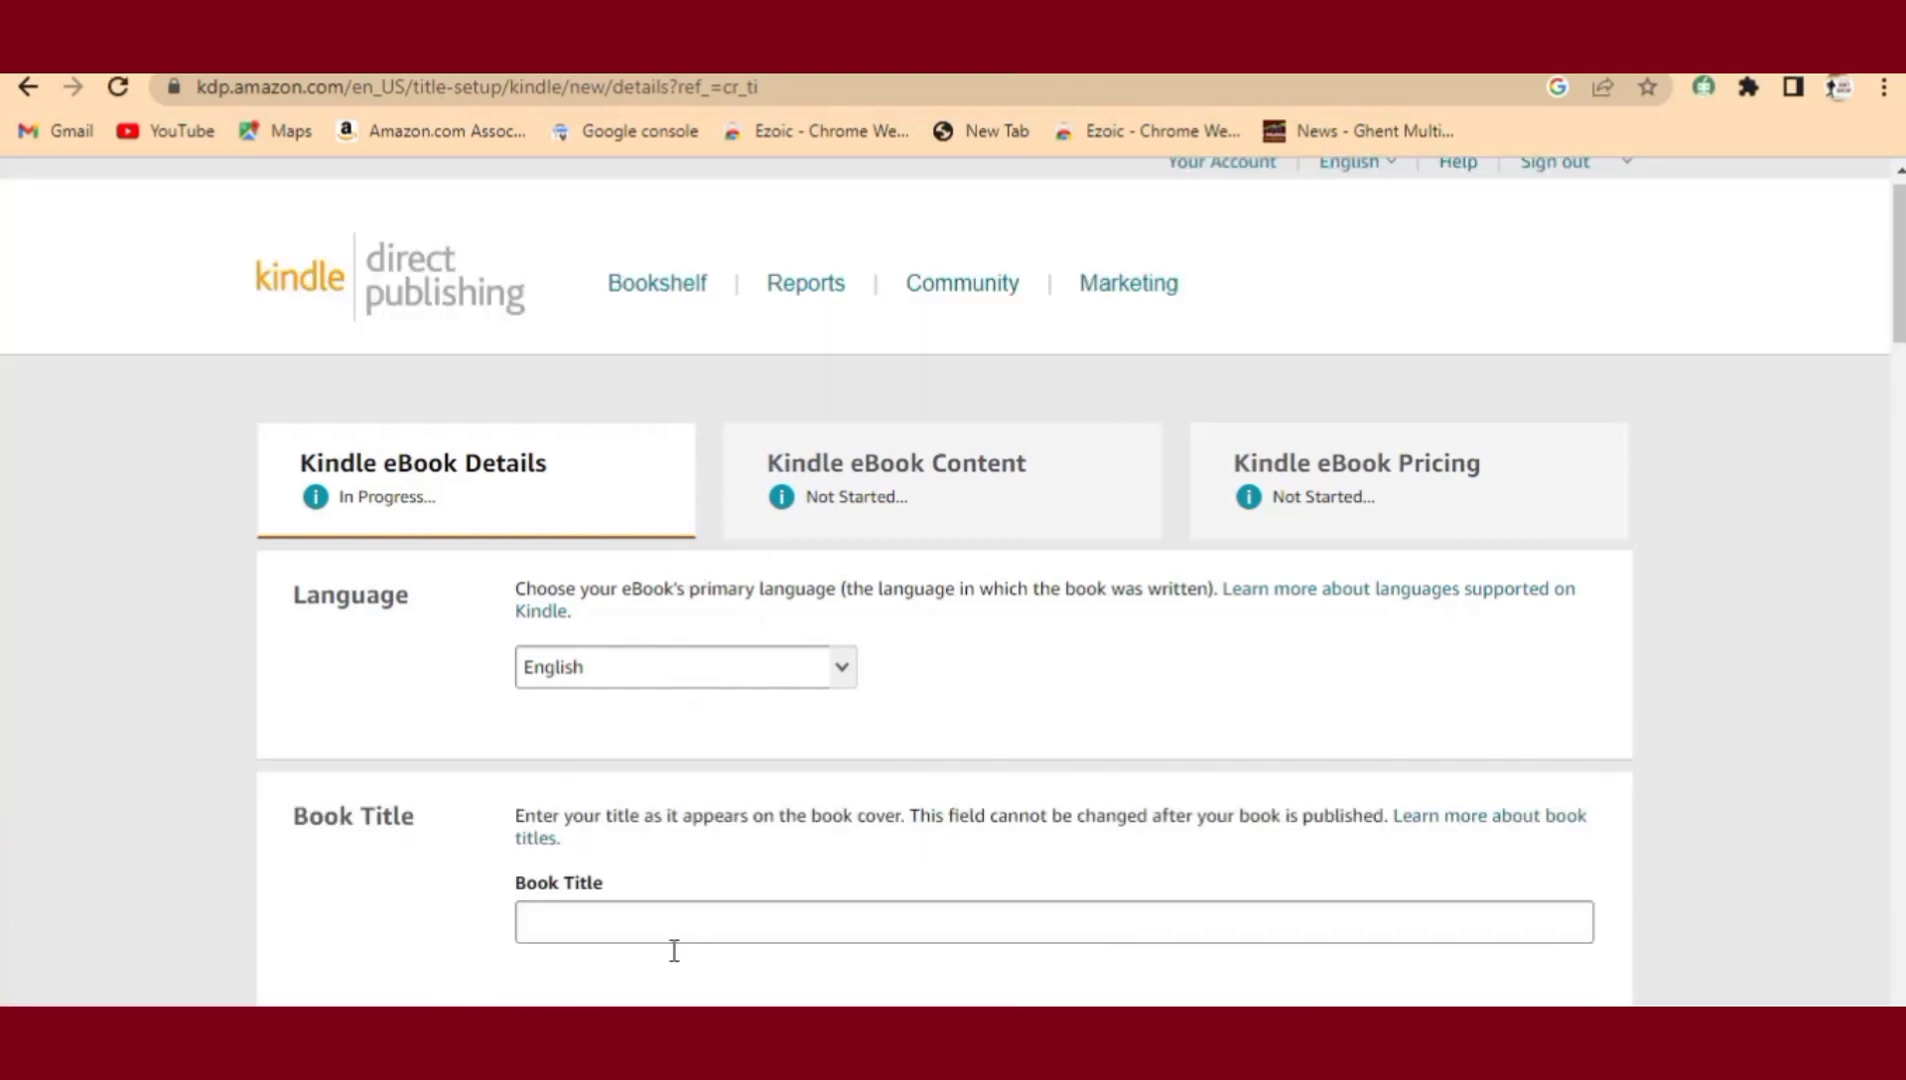
scroll(710, 737, down, 3)
click(632, 643)
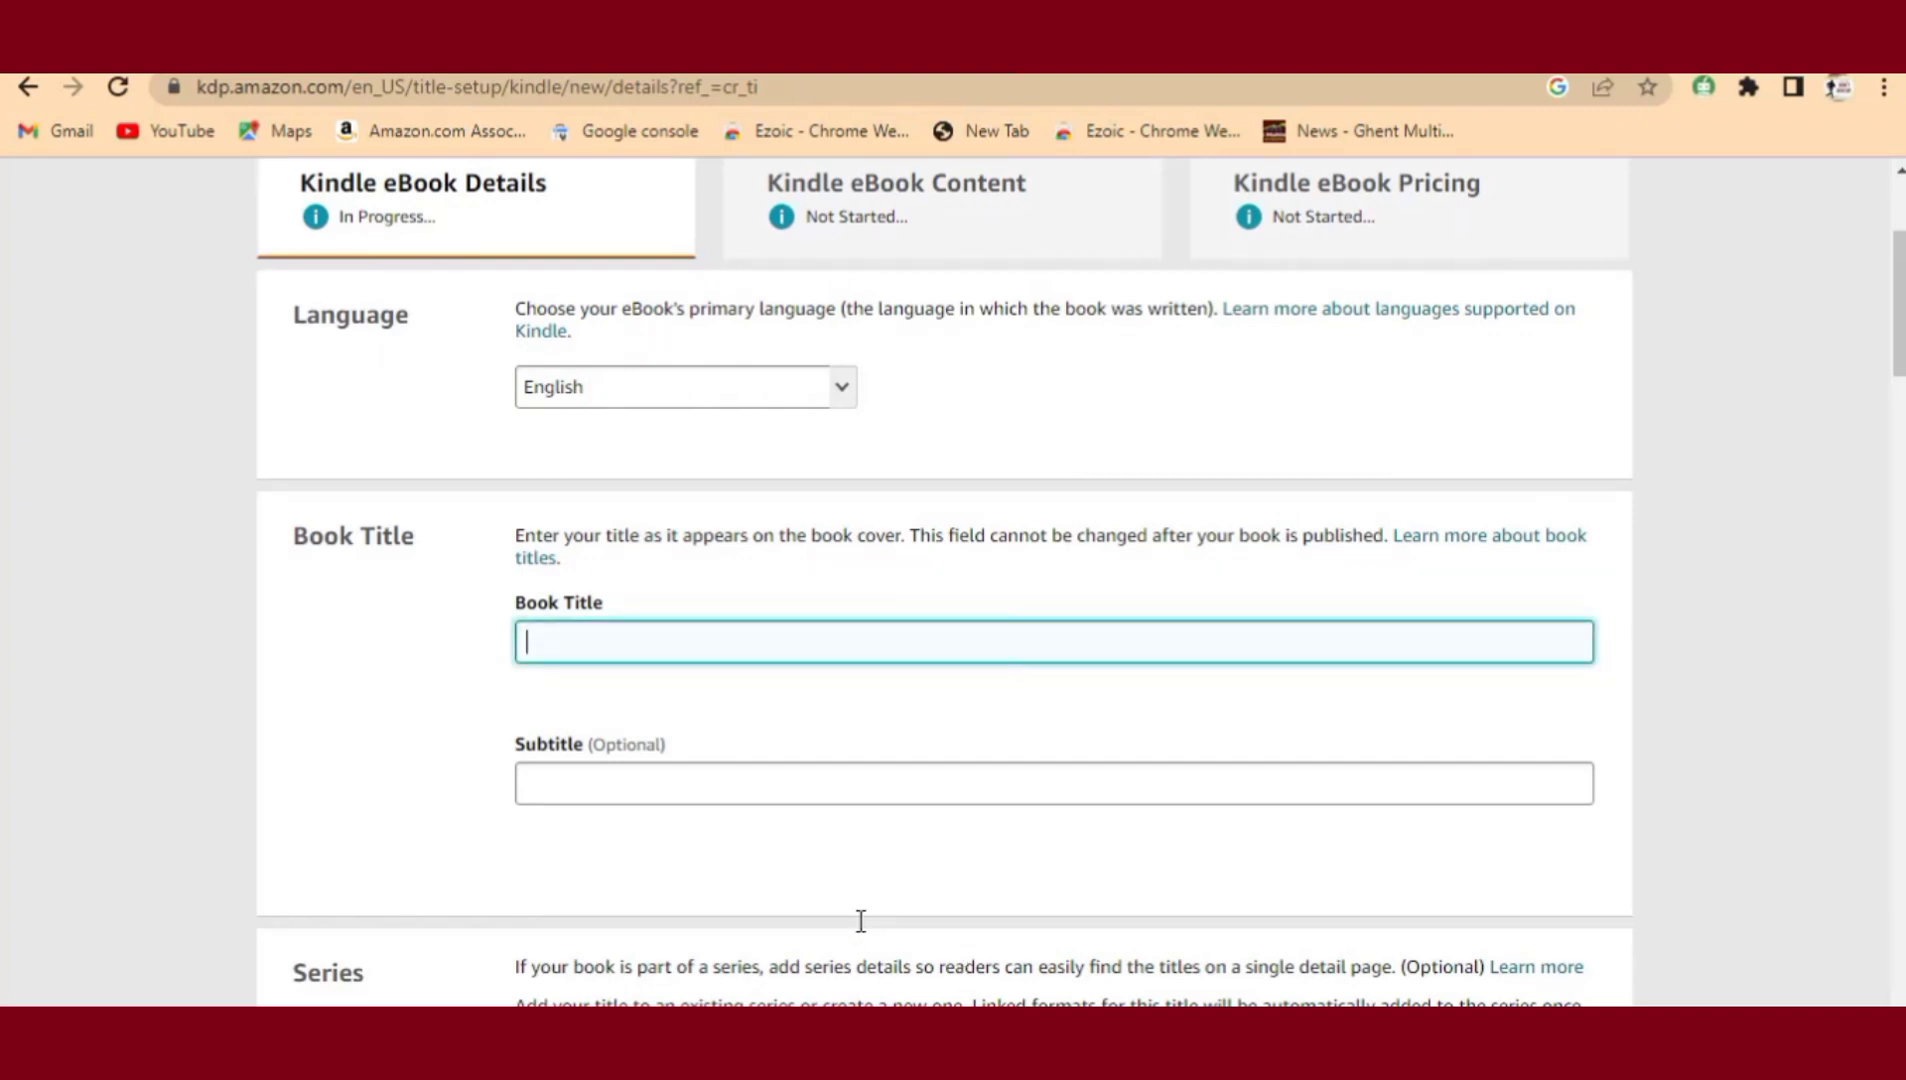
- Copy the title 'The adventure of Jack' from the ChatGPT prompt
mouse_move(1055, 1040)
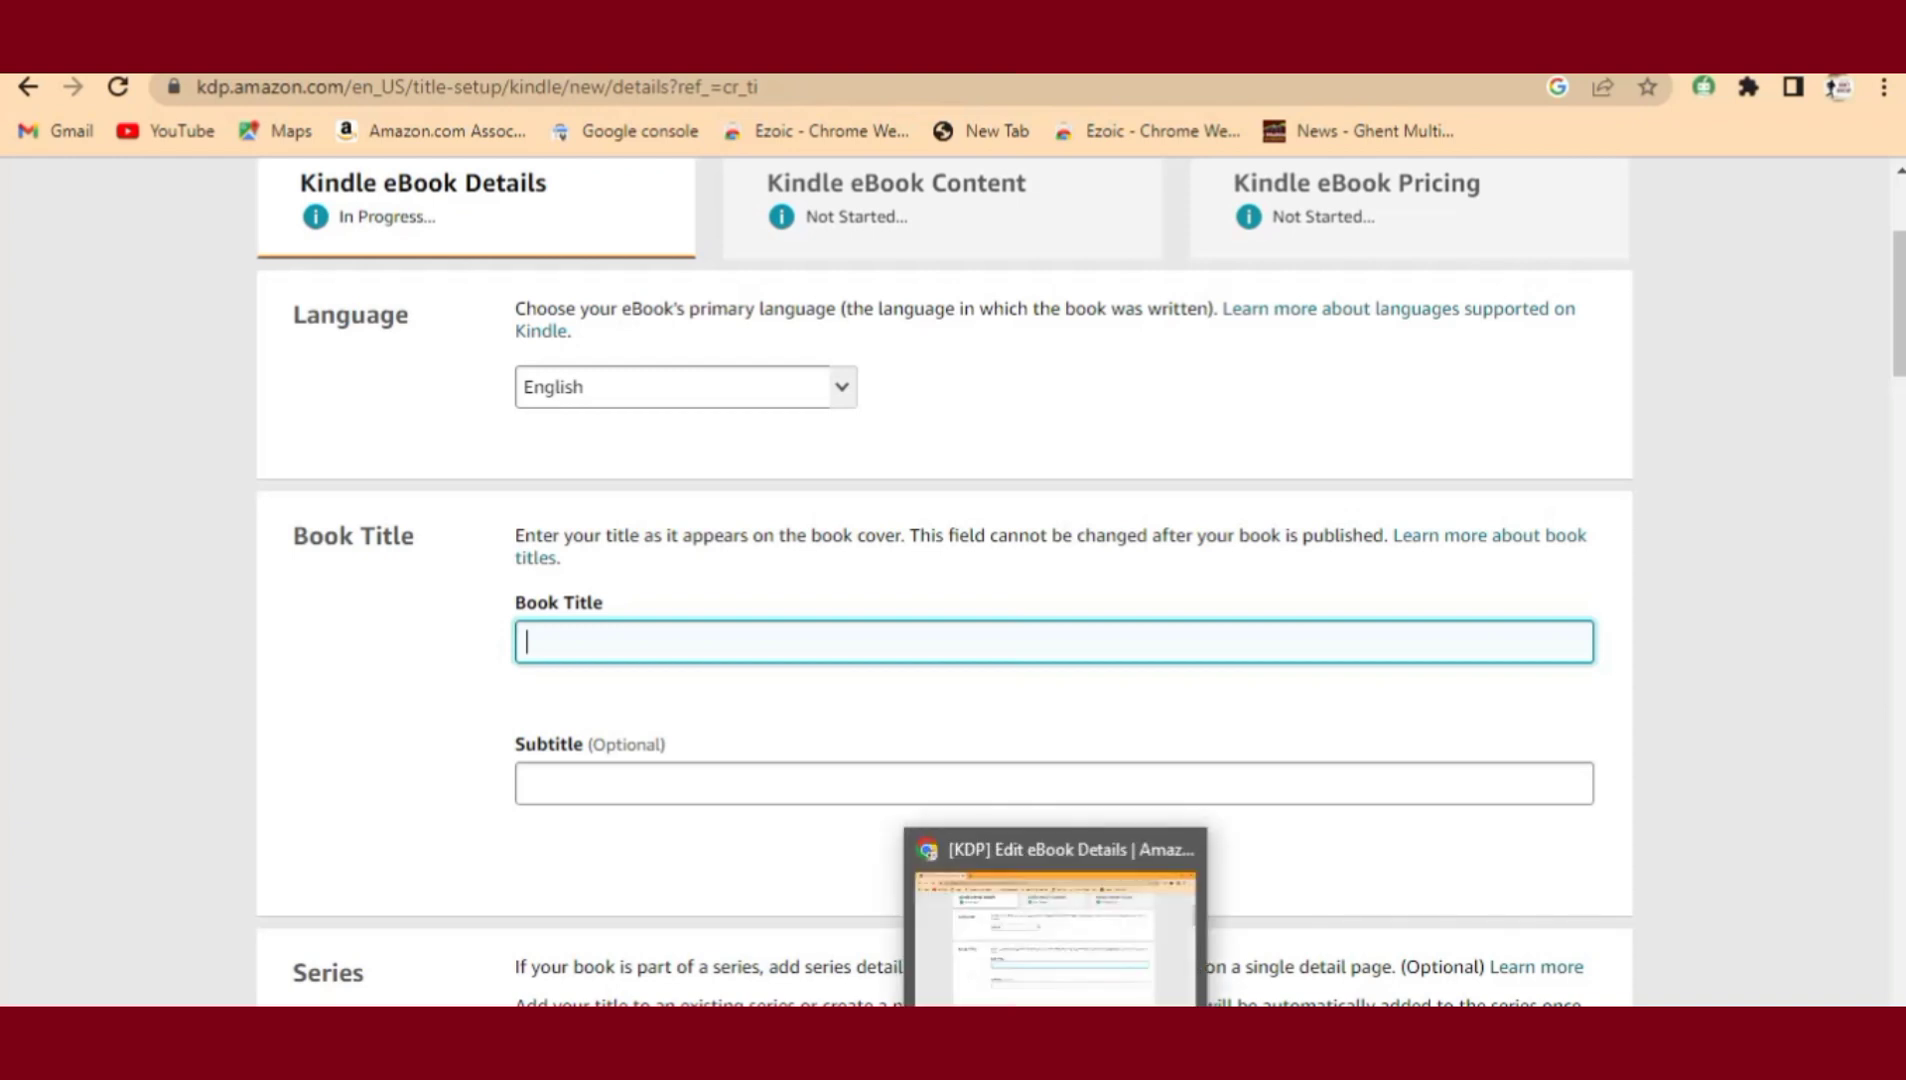
mouse_move(850, 1040)
click(850, 895)
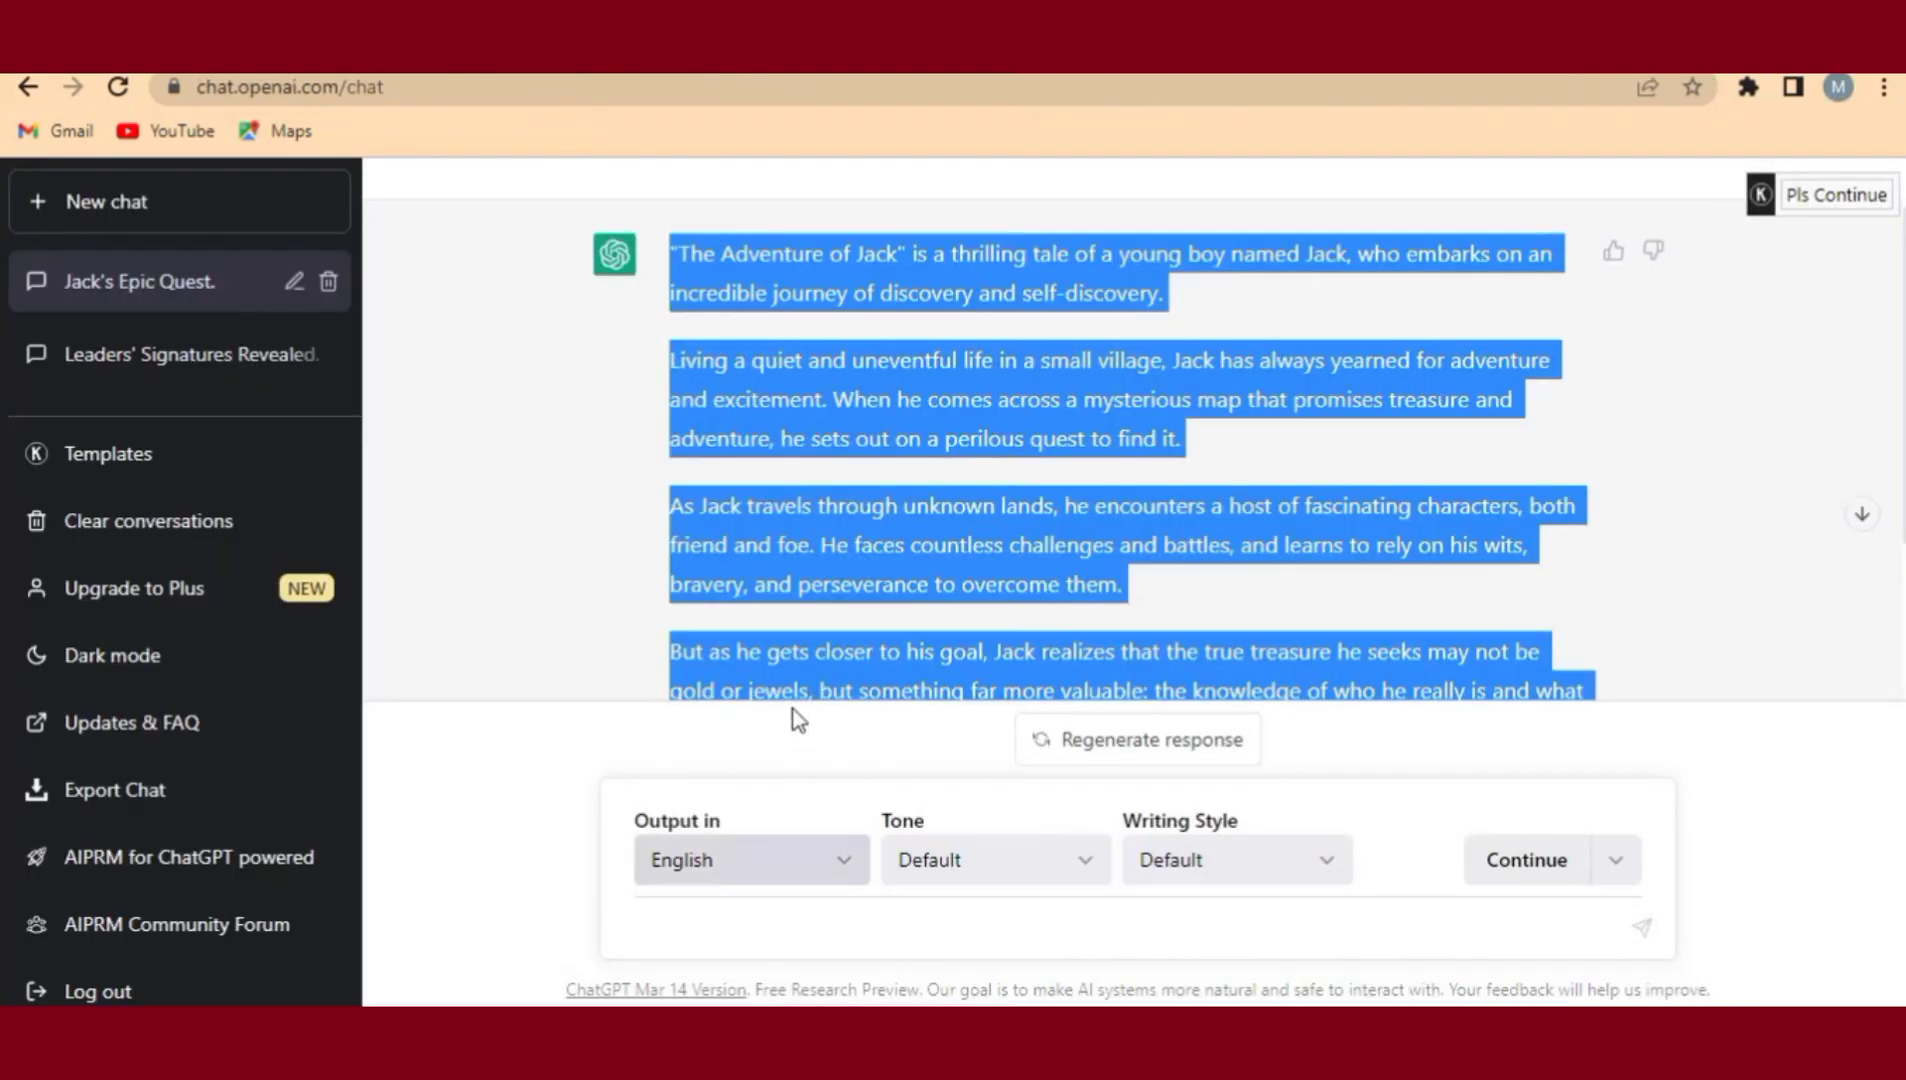
scroll(798, 634, up, 1)
click(797, 480)
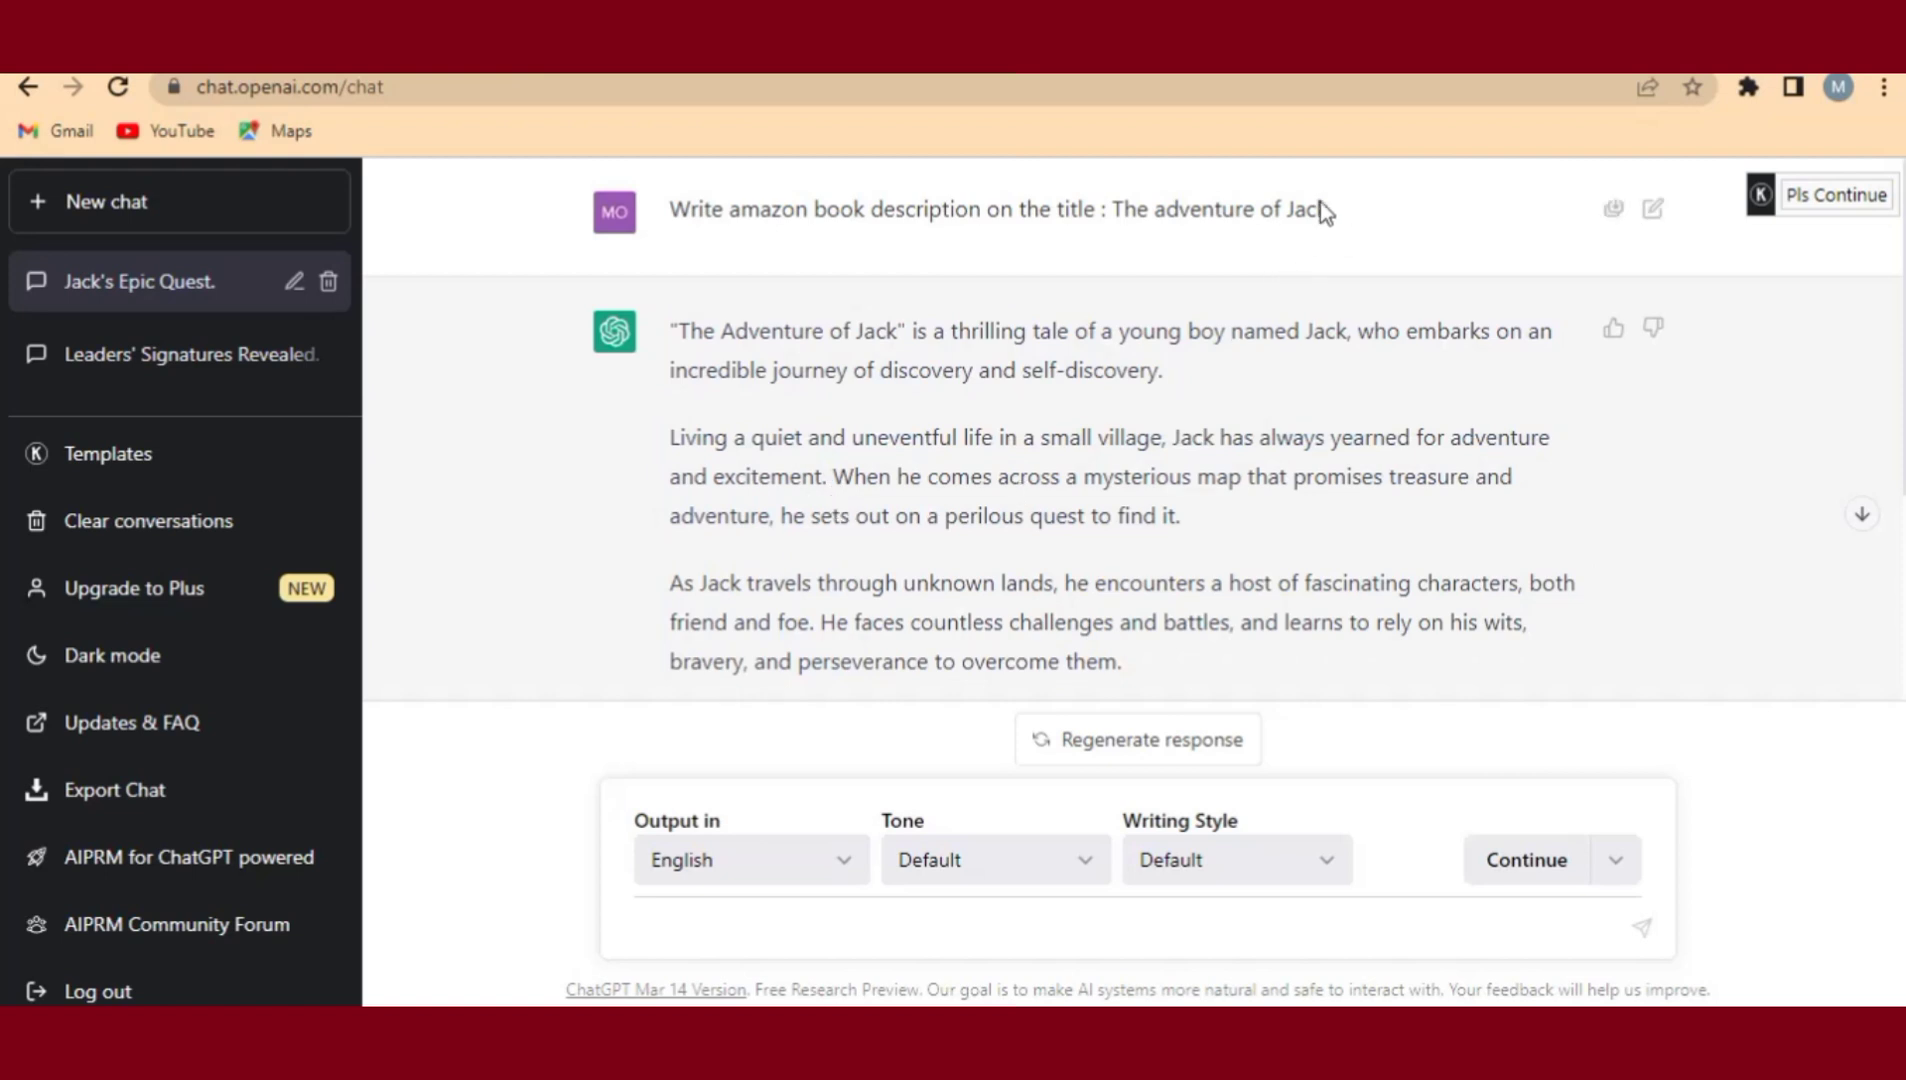
drag(1321, 207, 1113, 209)
right_click(1117, 209)
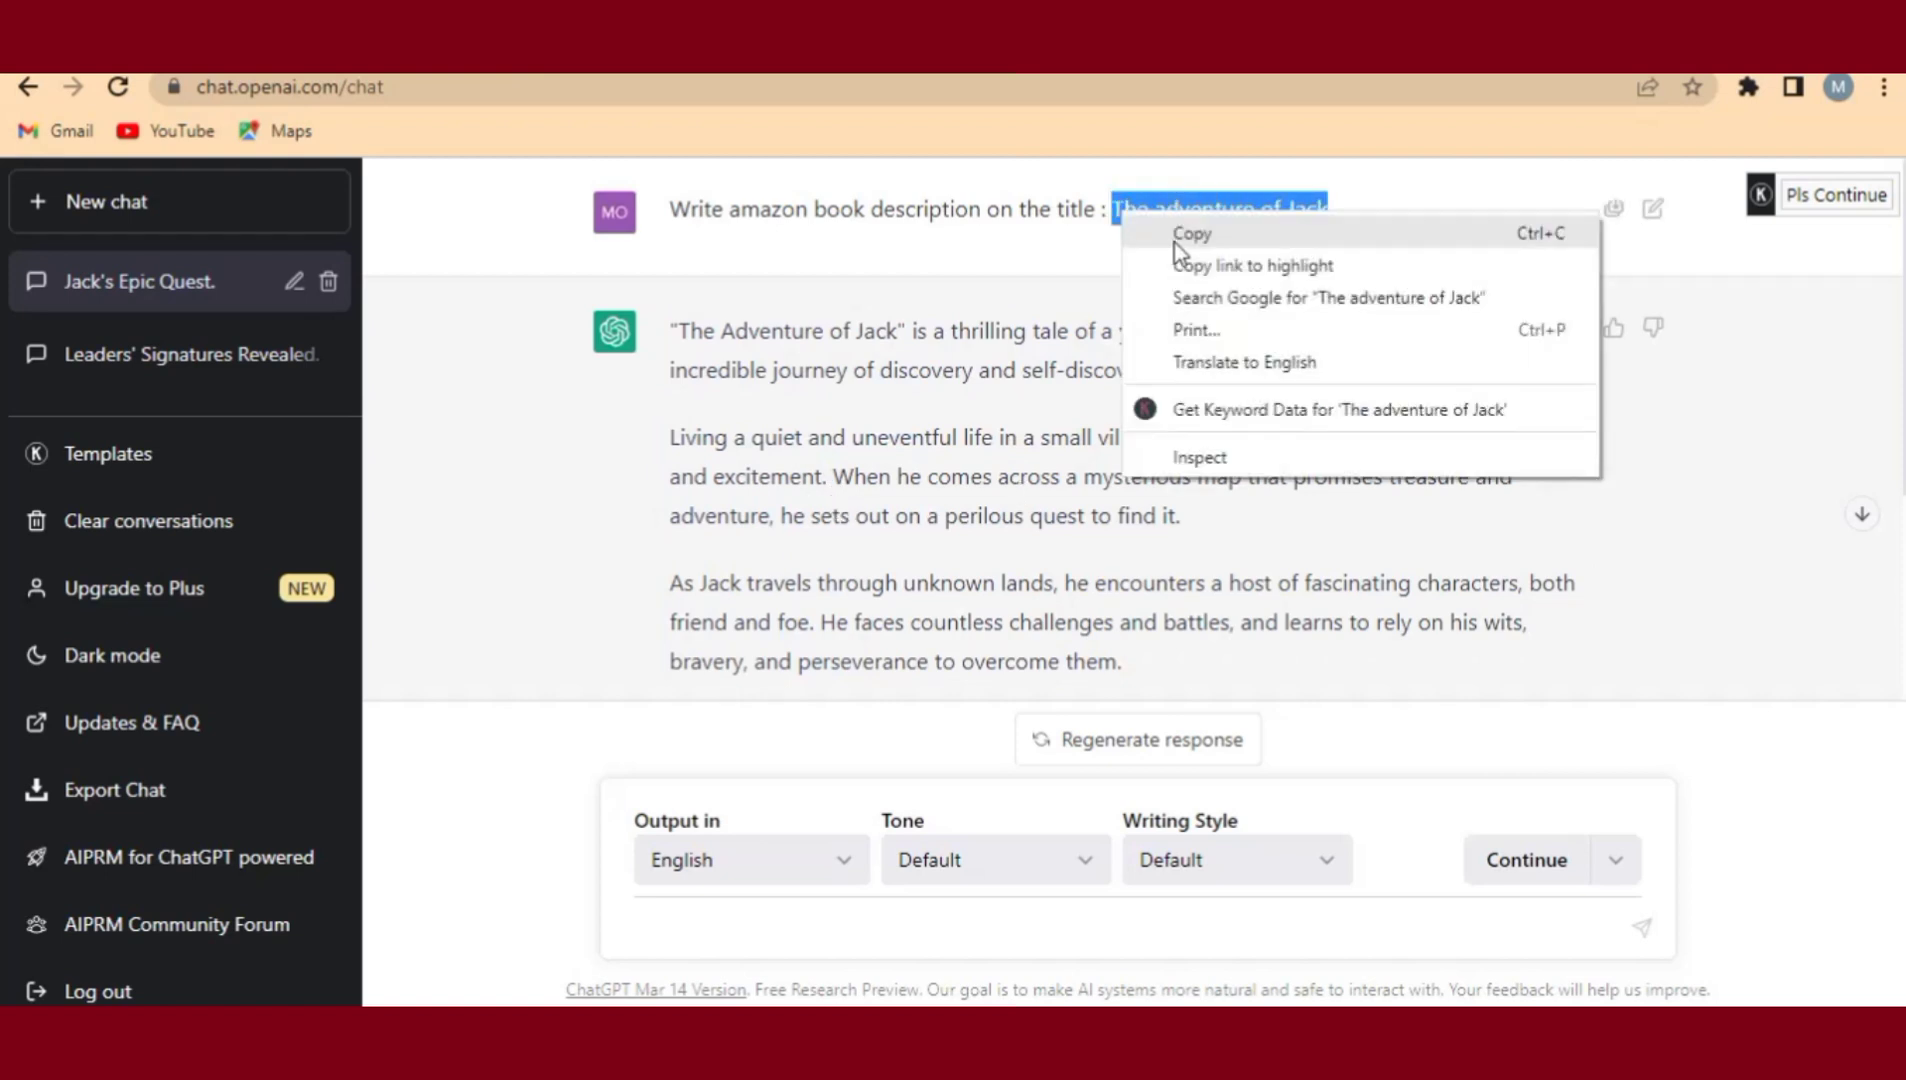
click(1182, 236)
- Paste 'The adventure of Jack' into the KDP Book Title field
mouse_move(1055, 1045)
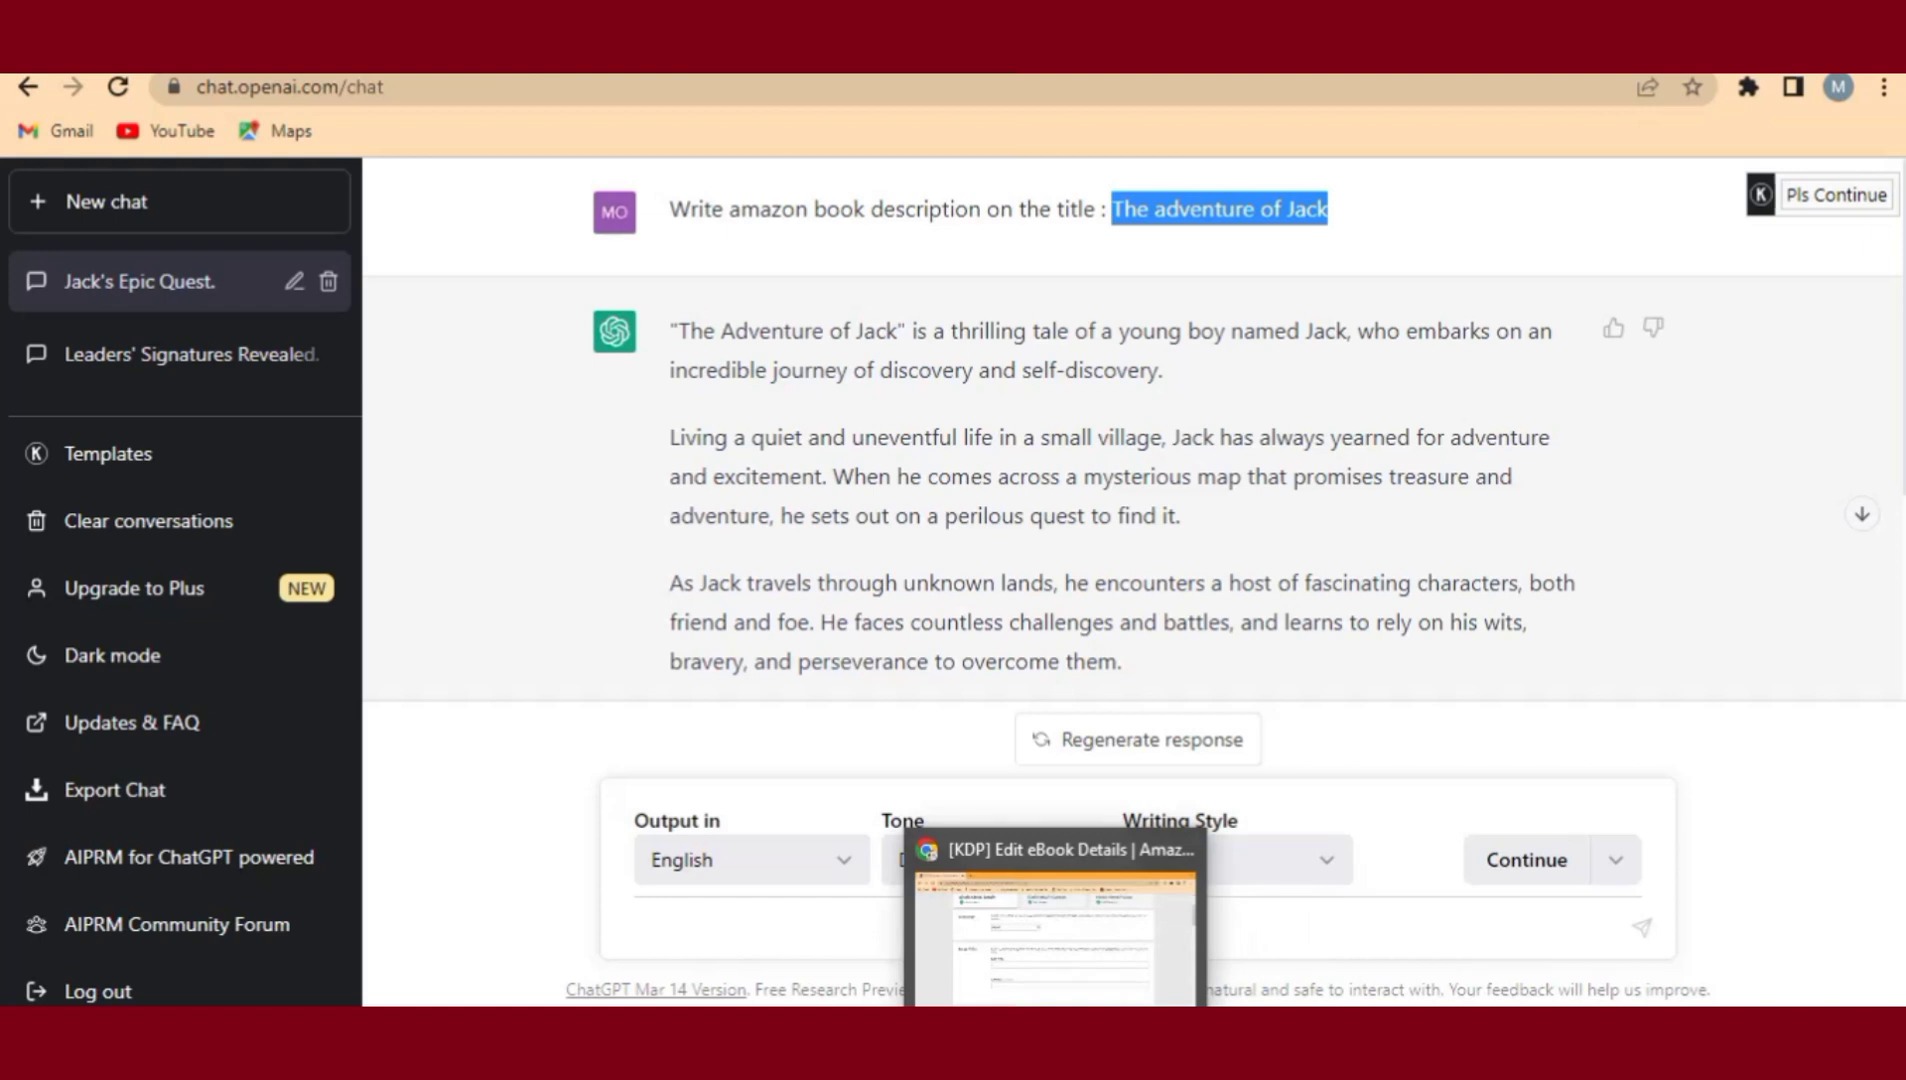
click(1055, 935)
right_click(618, 643)
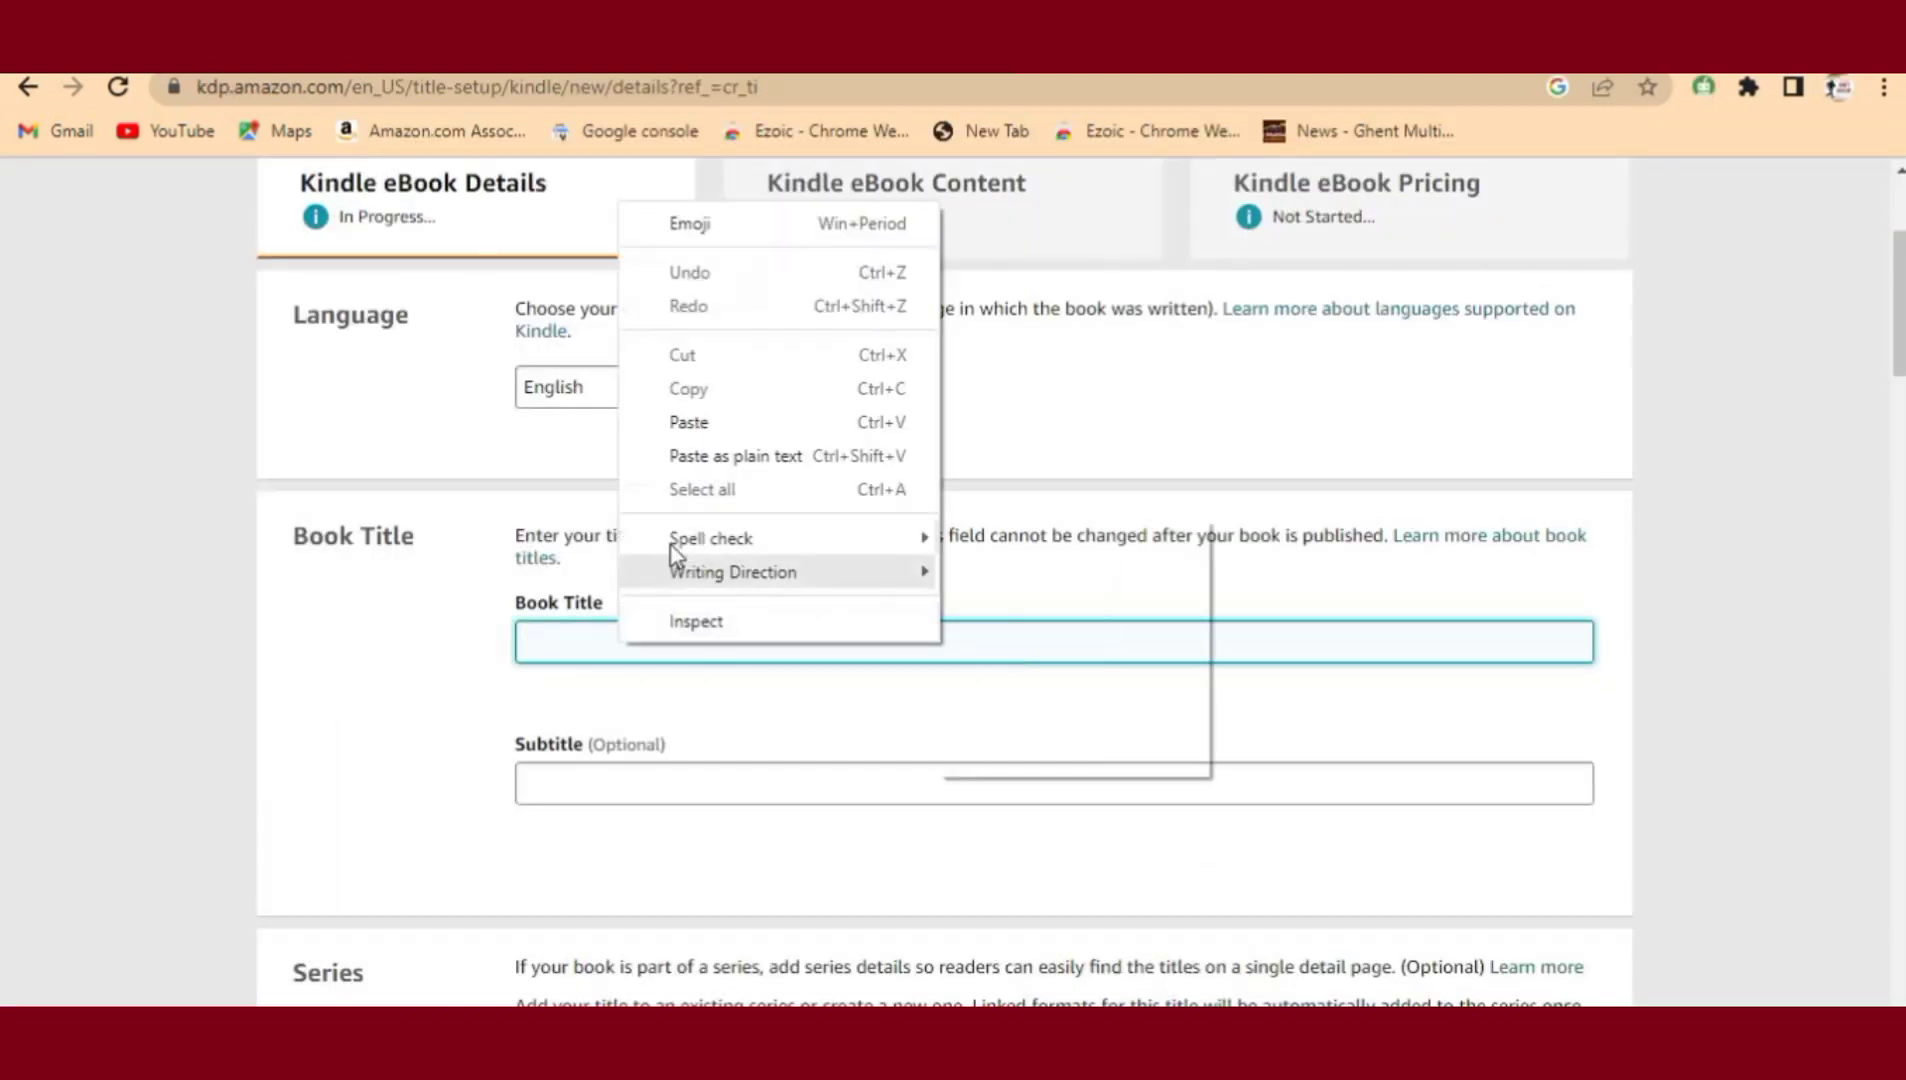
click(715, 422)
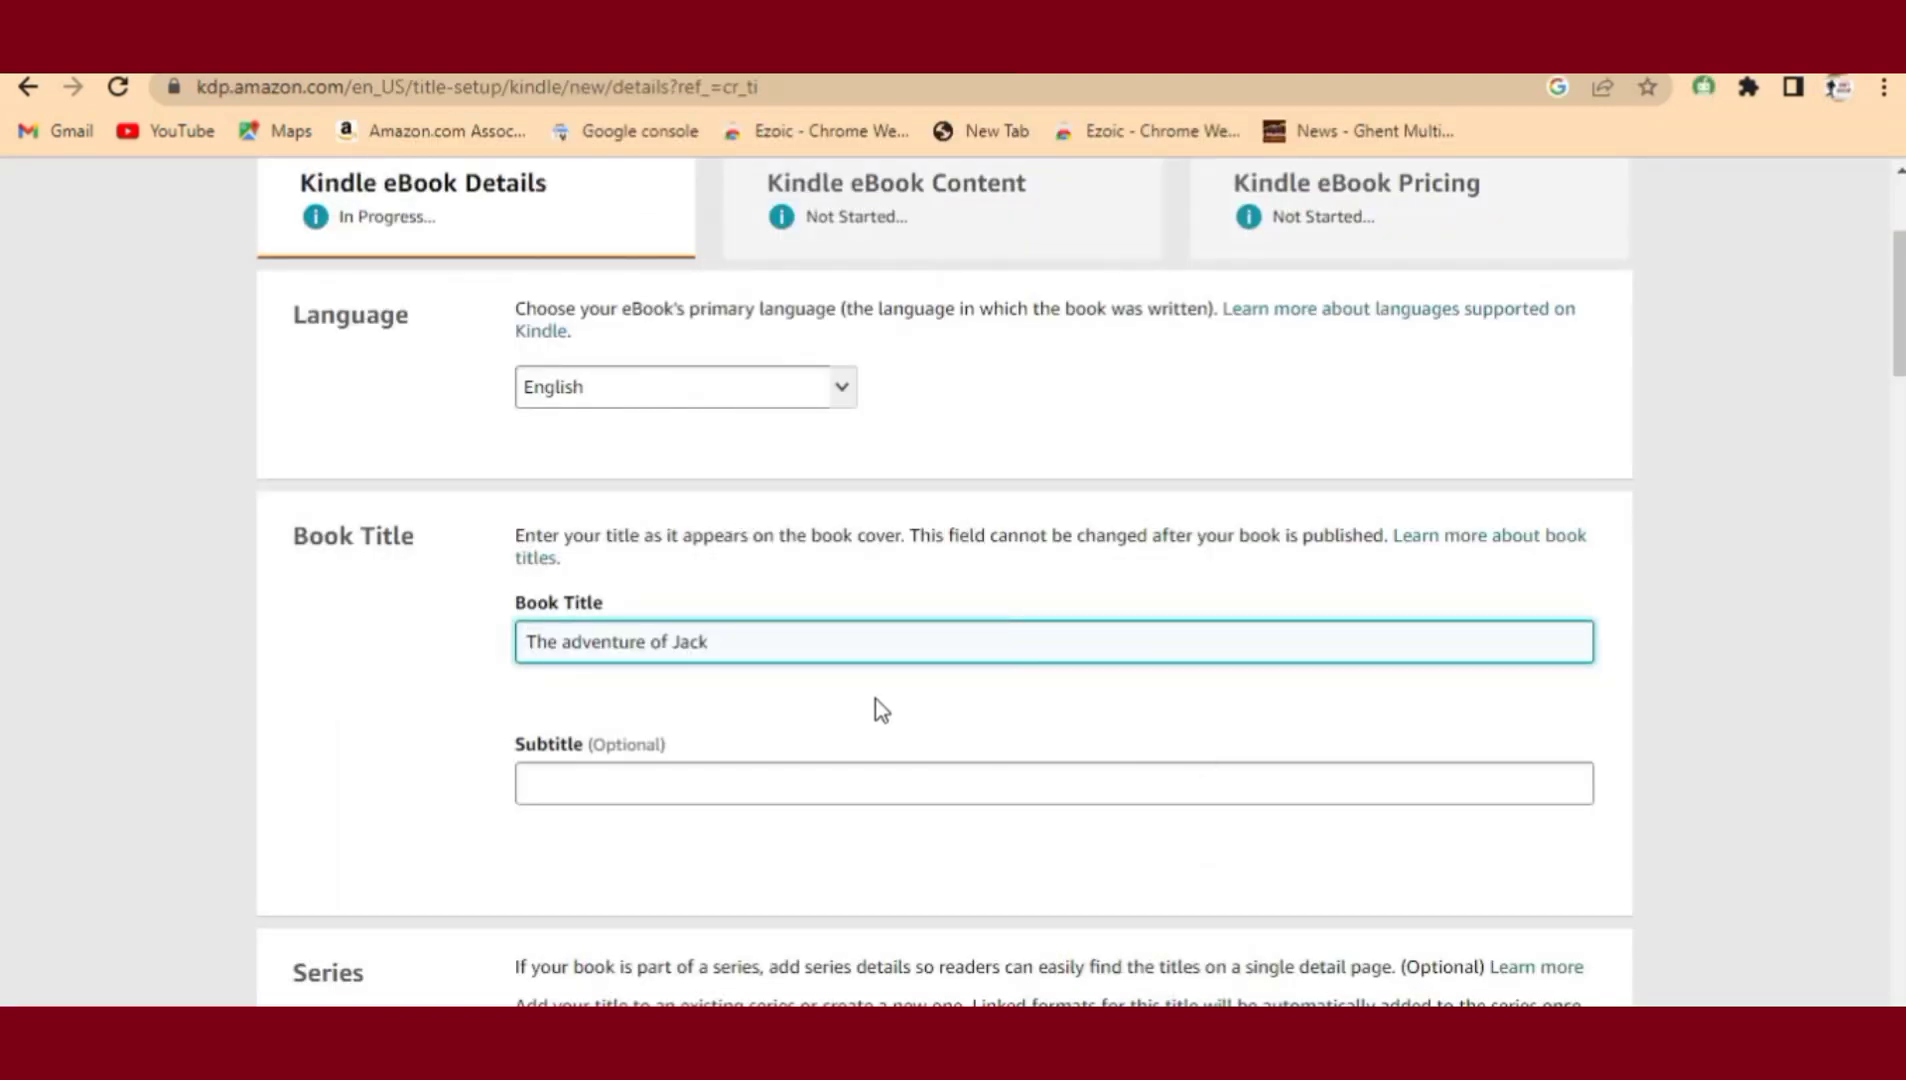
- Fill the primary author's first and last name from the saved autofill suggestion
scroll(713, 762, down, 7)
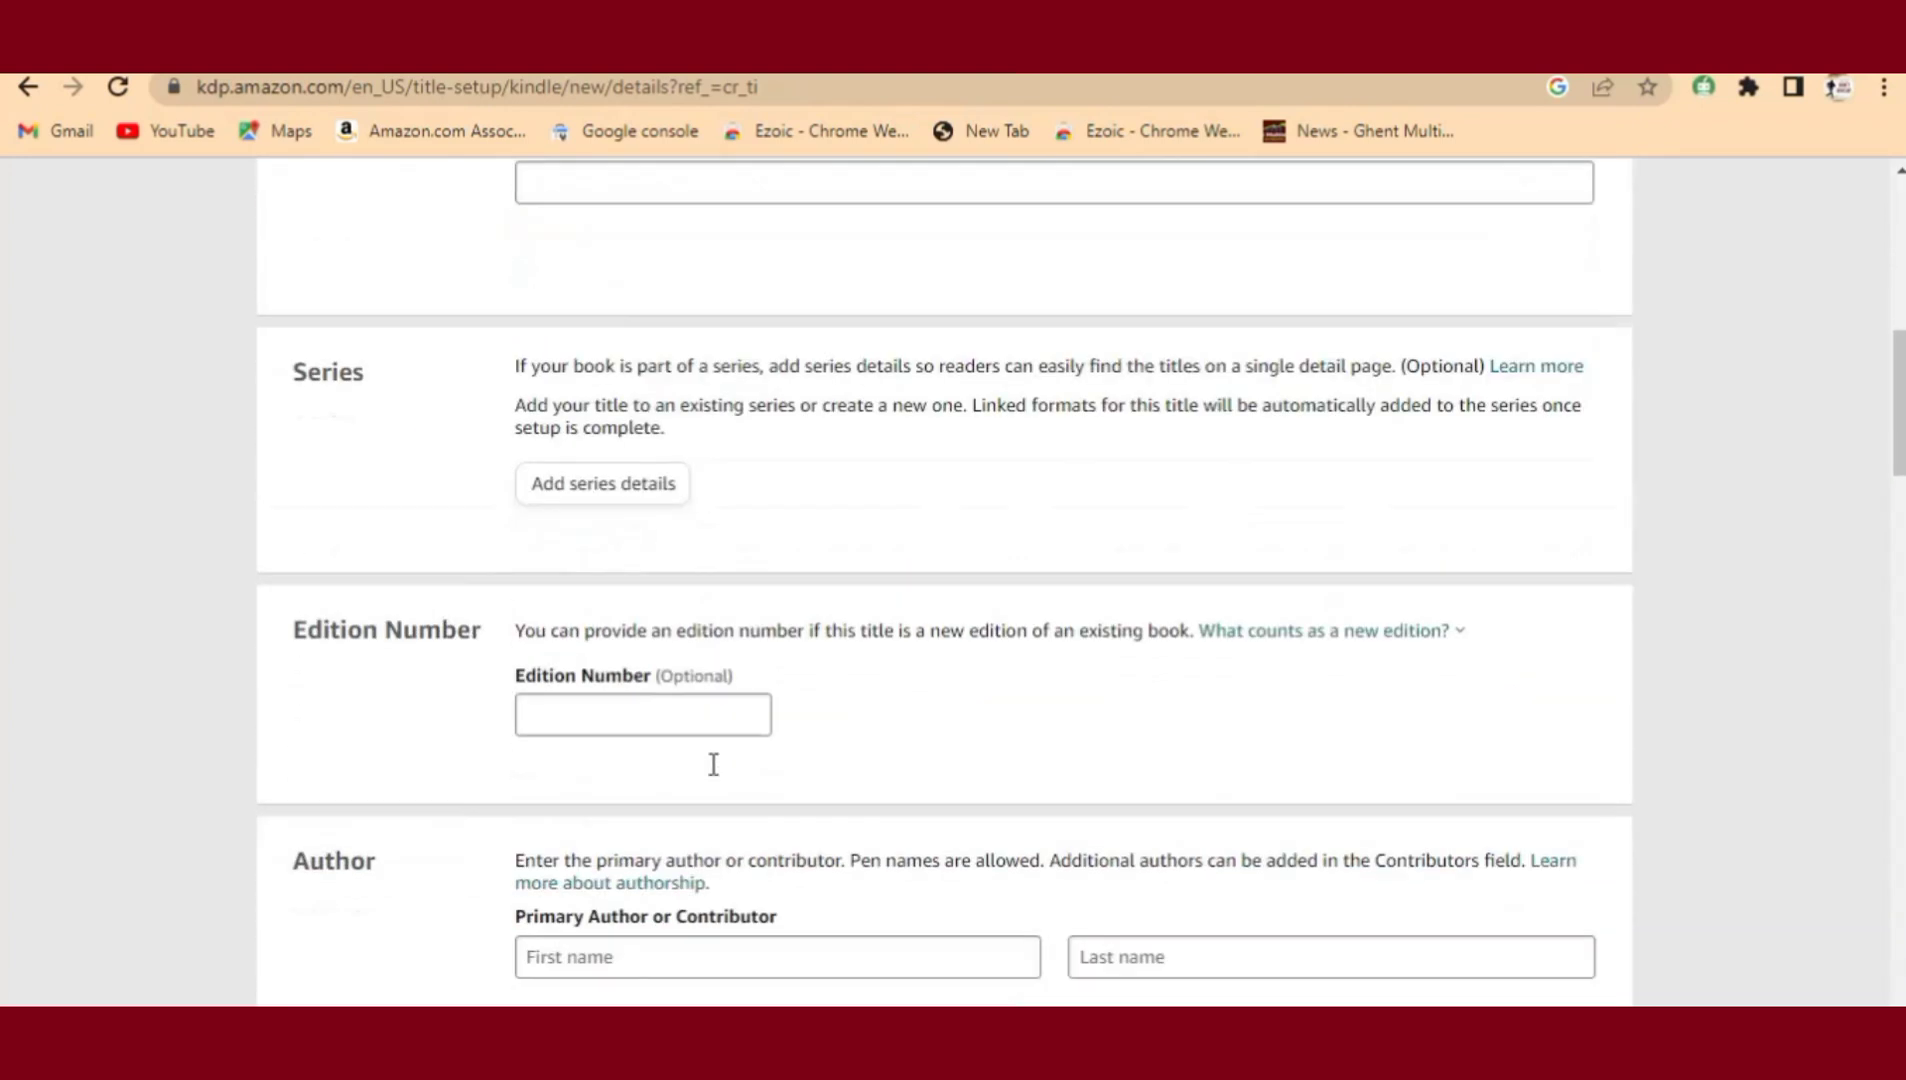
scroll(713, 765, down, 3)
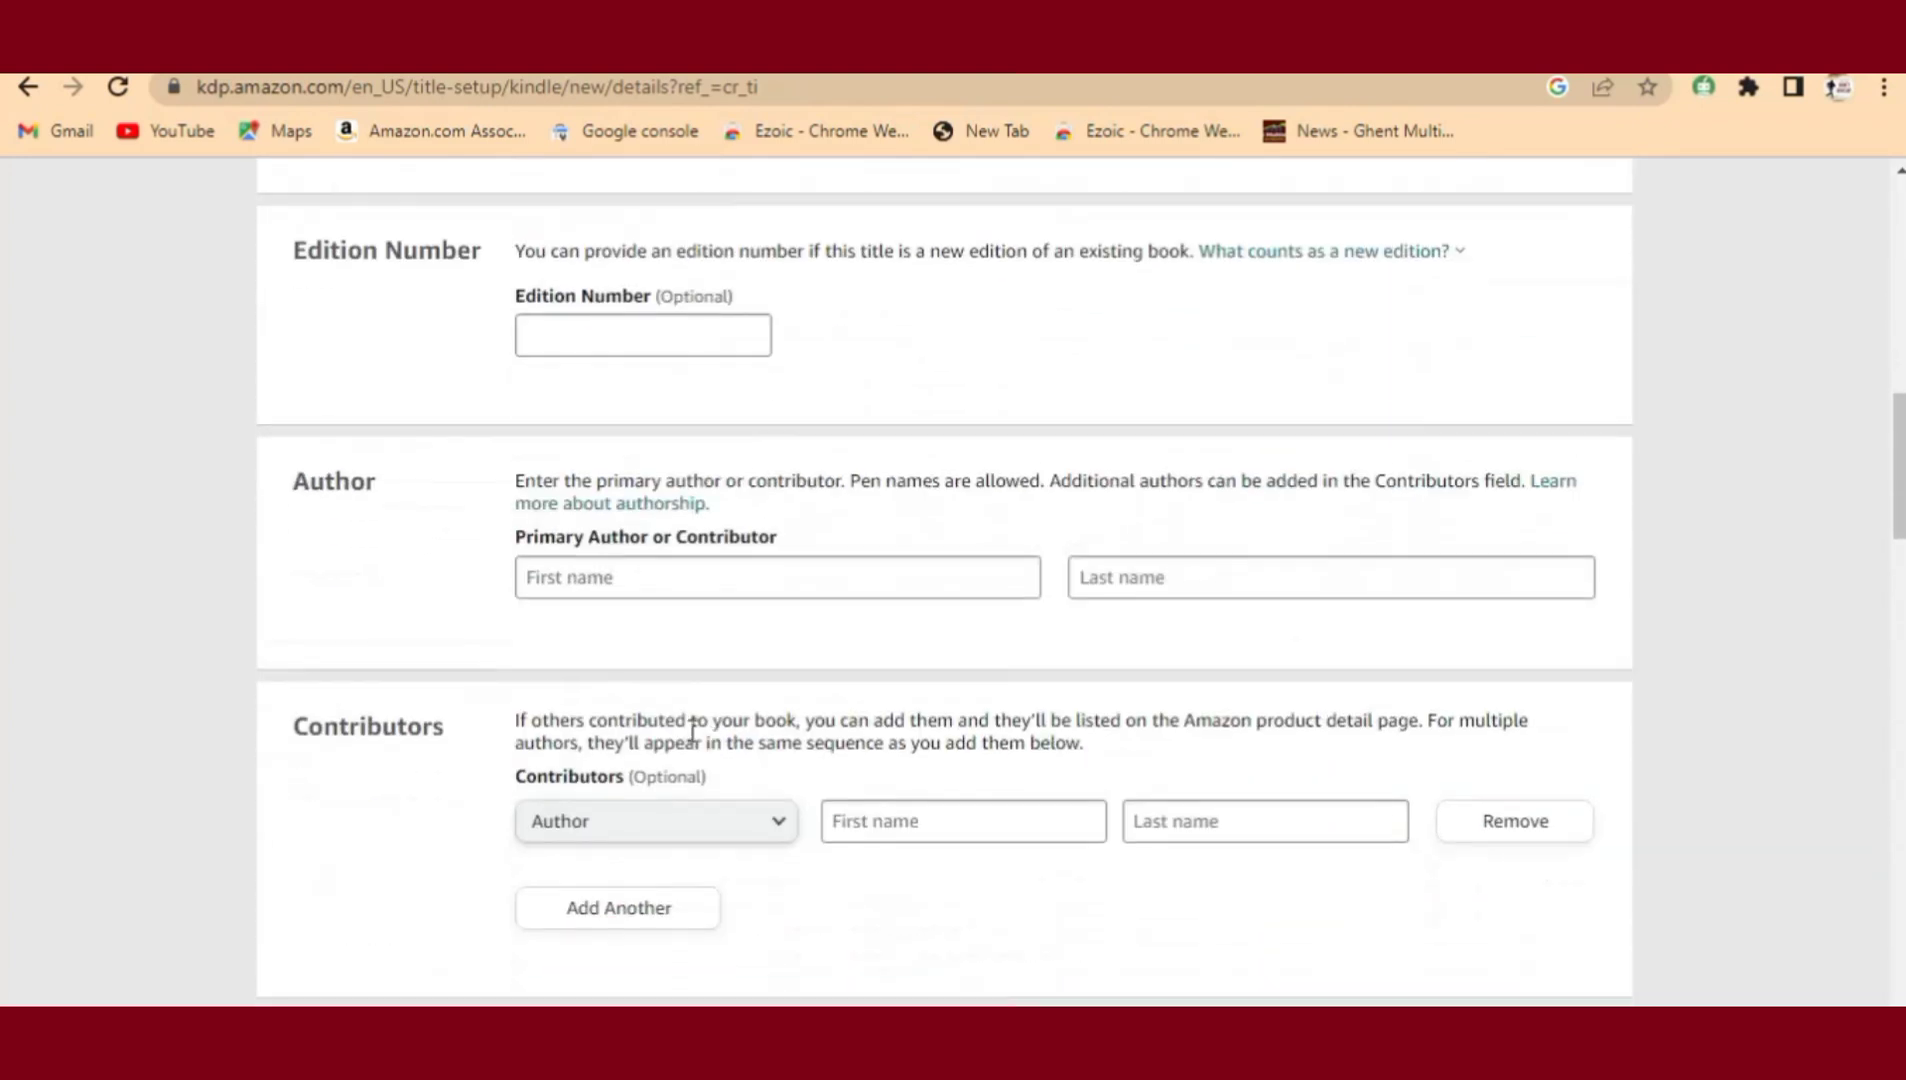
click(621, 580)
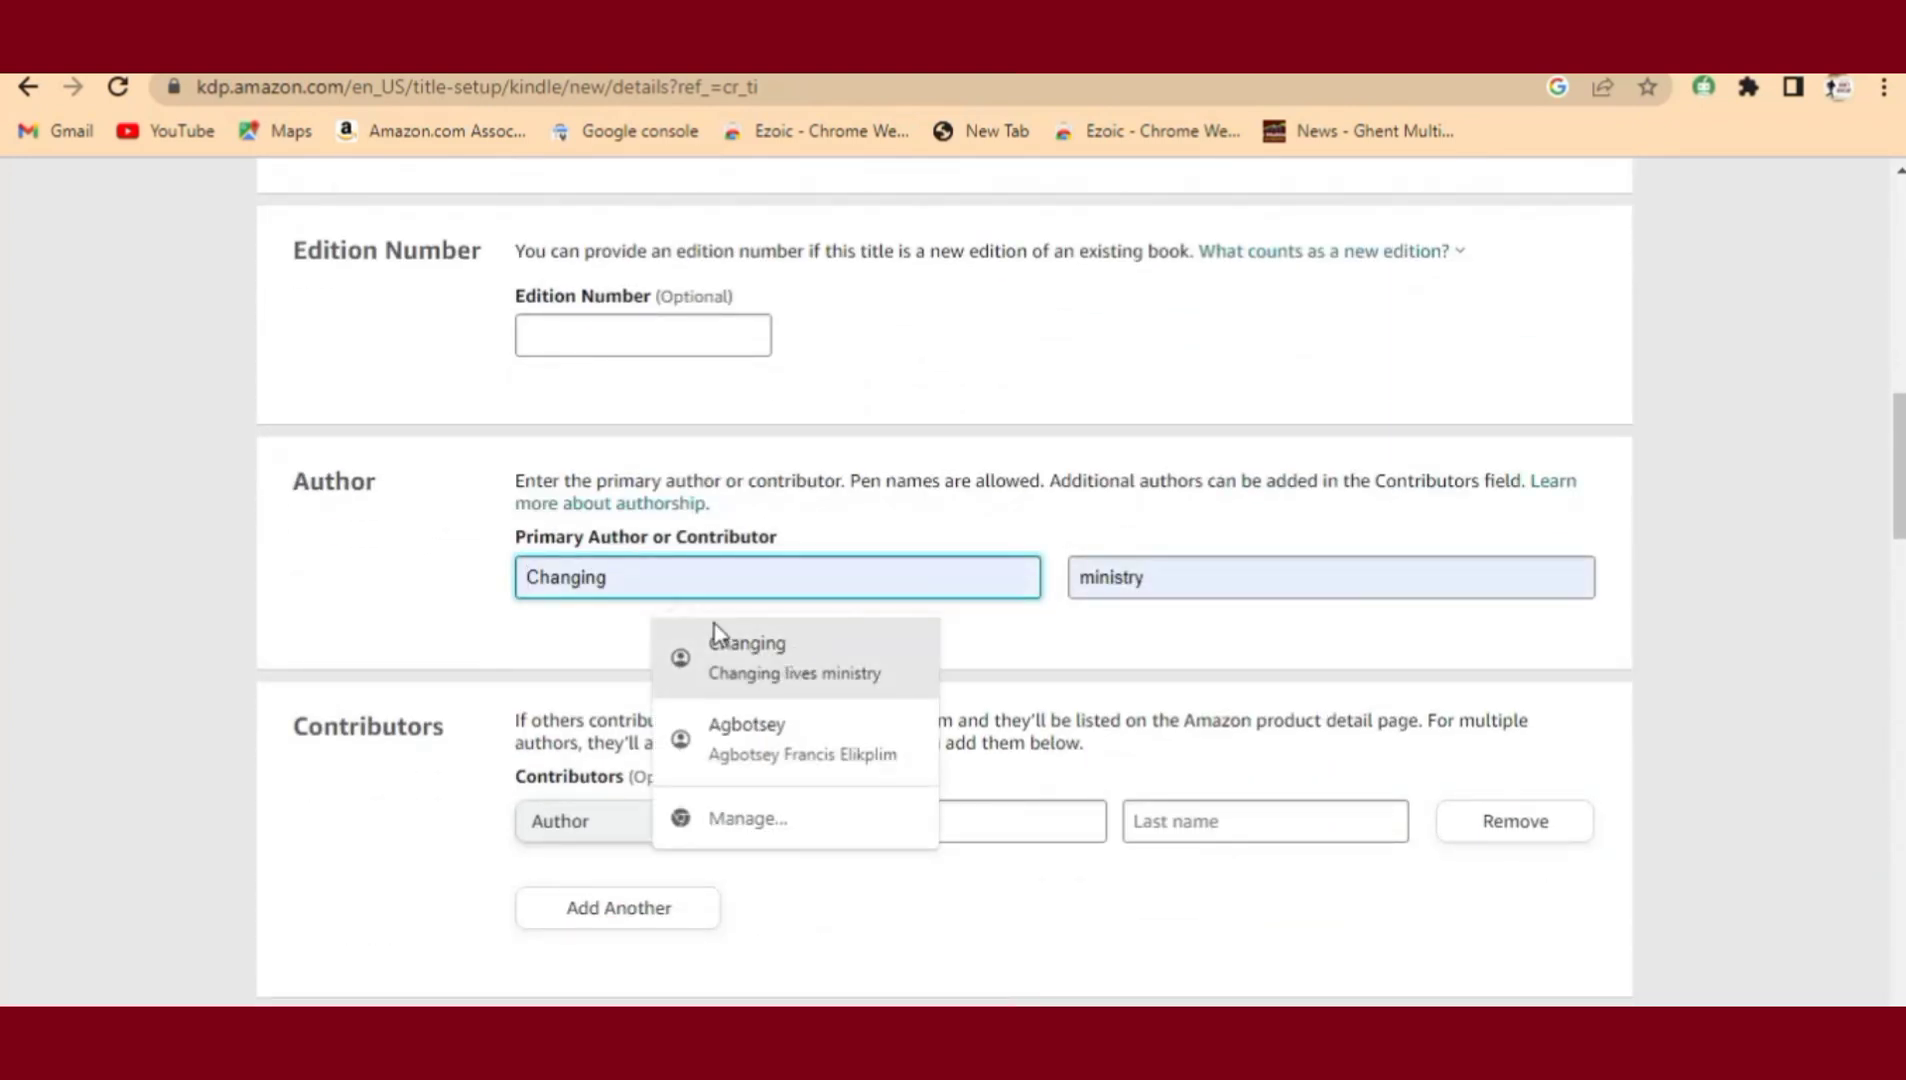
click(771, 738)
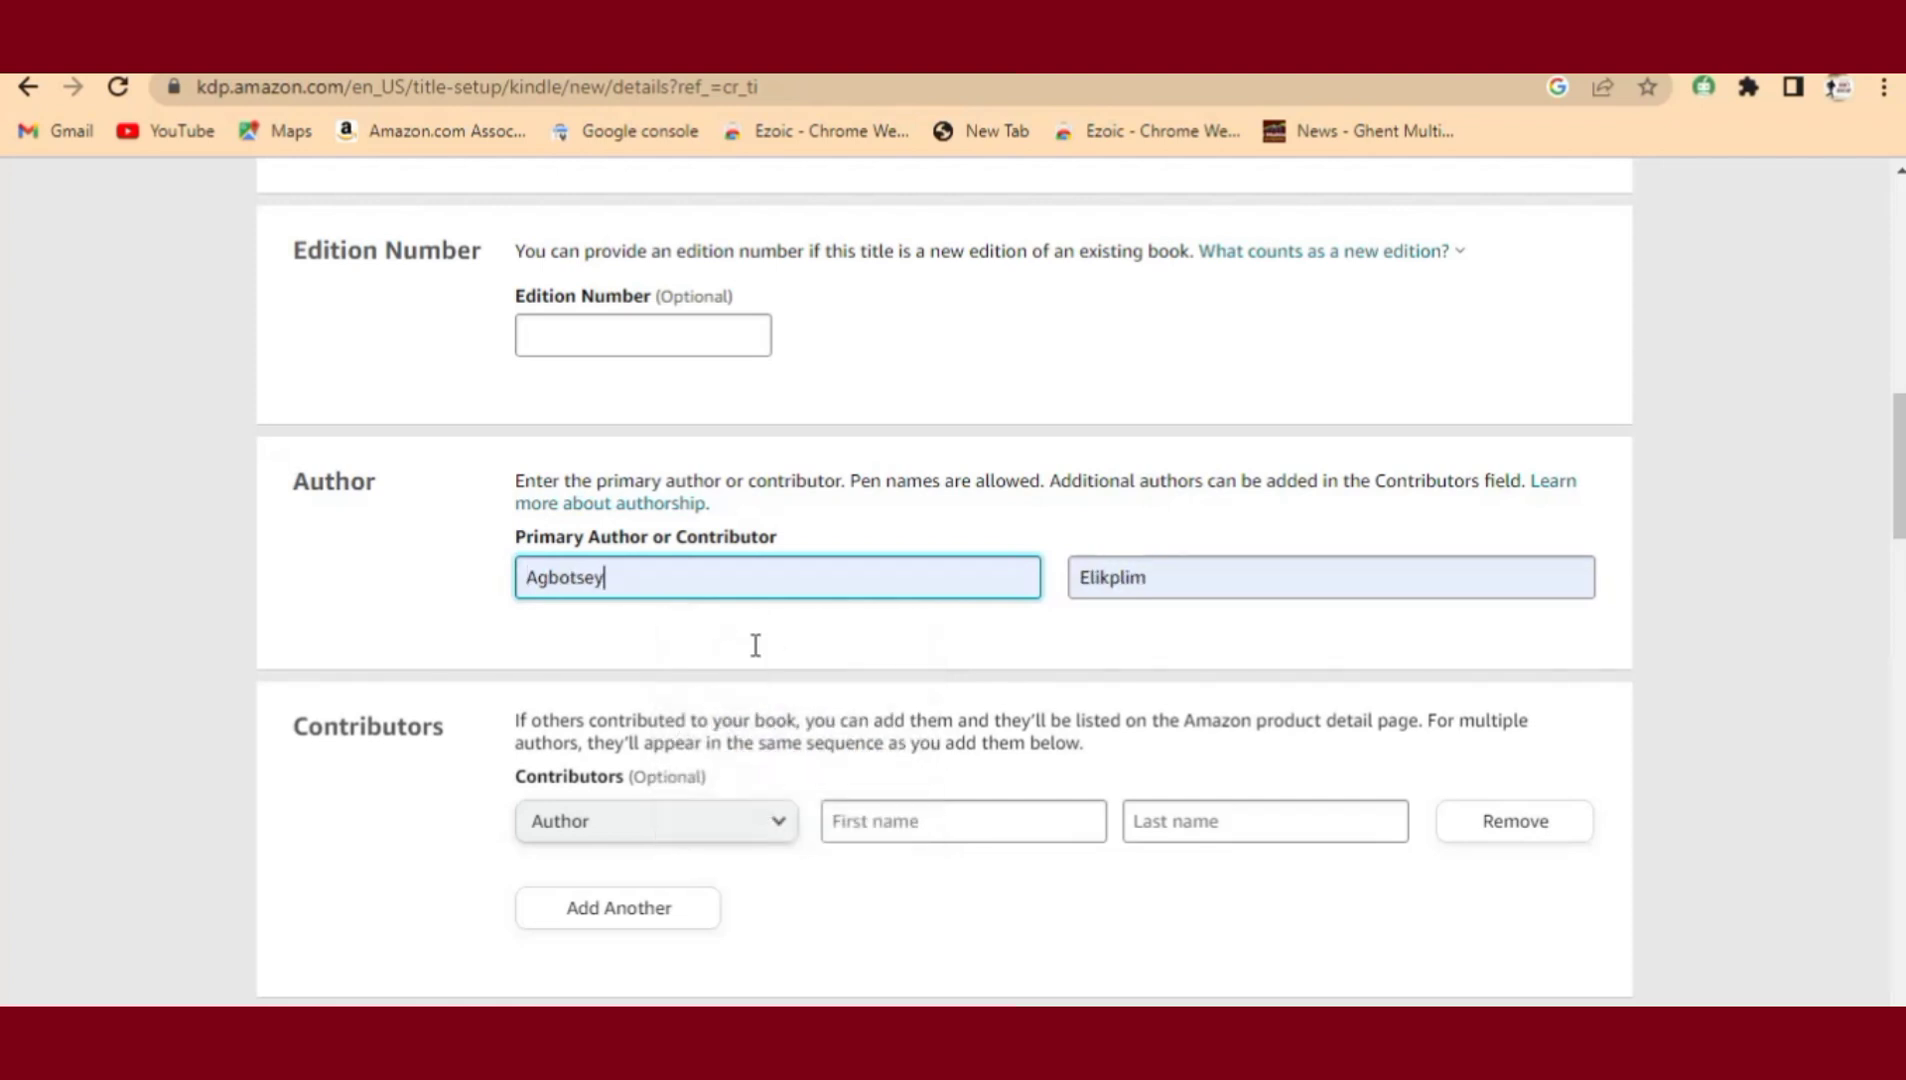
scroll(753, 650, down, 7)
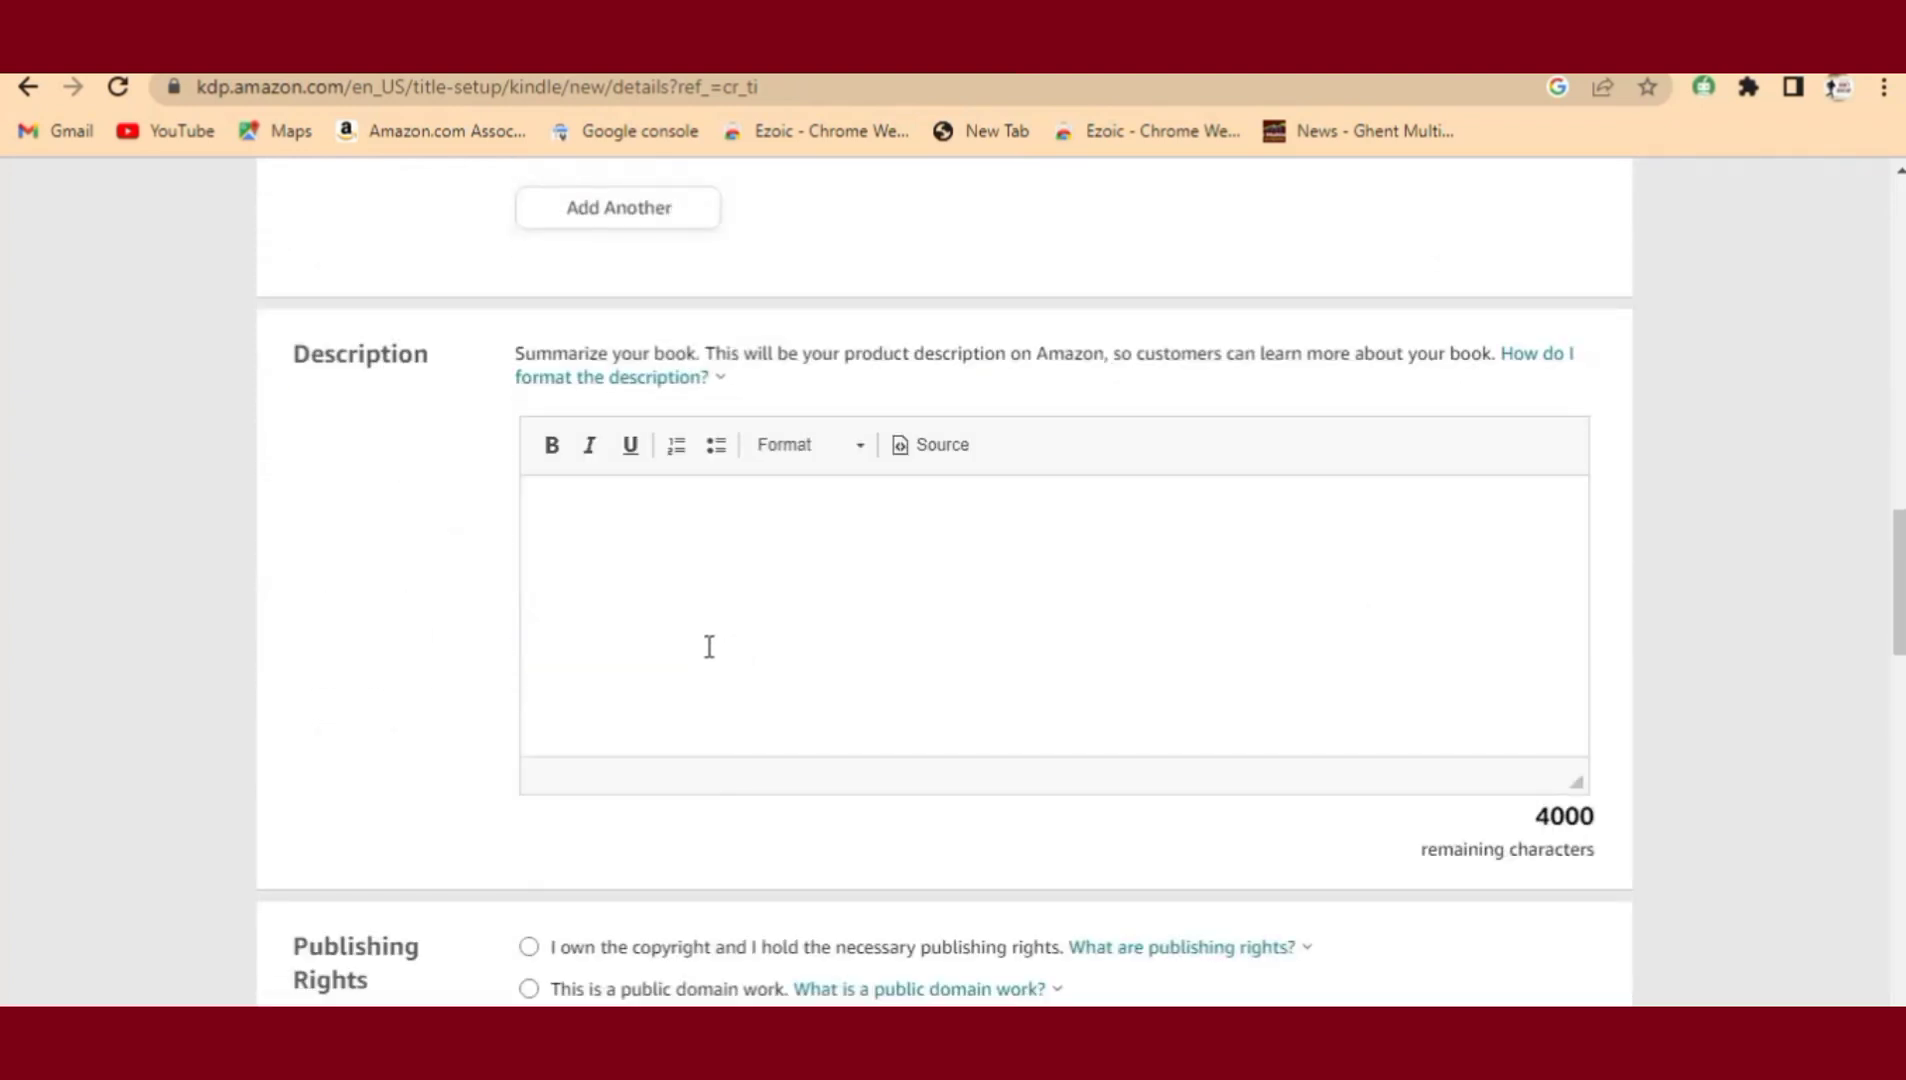
- Copy the whole Adventure of Jack description from ChatGPT, then return to the KDP form
click(631, 548)
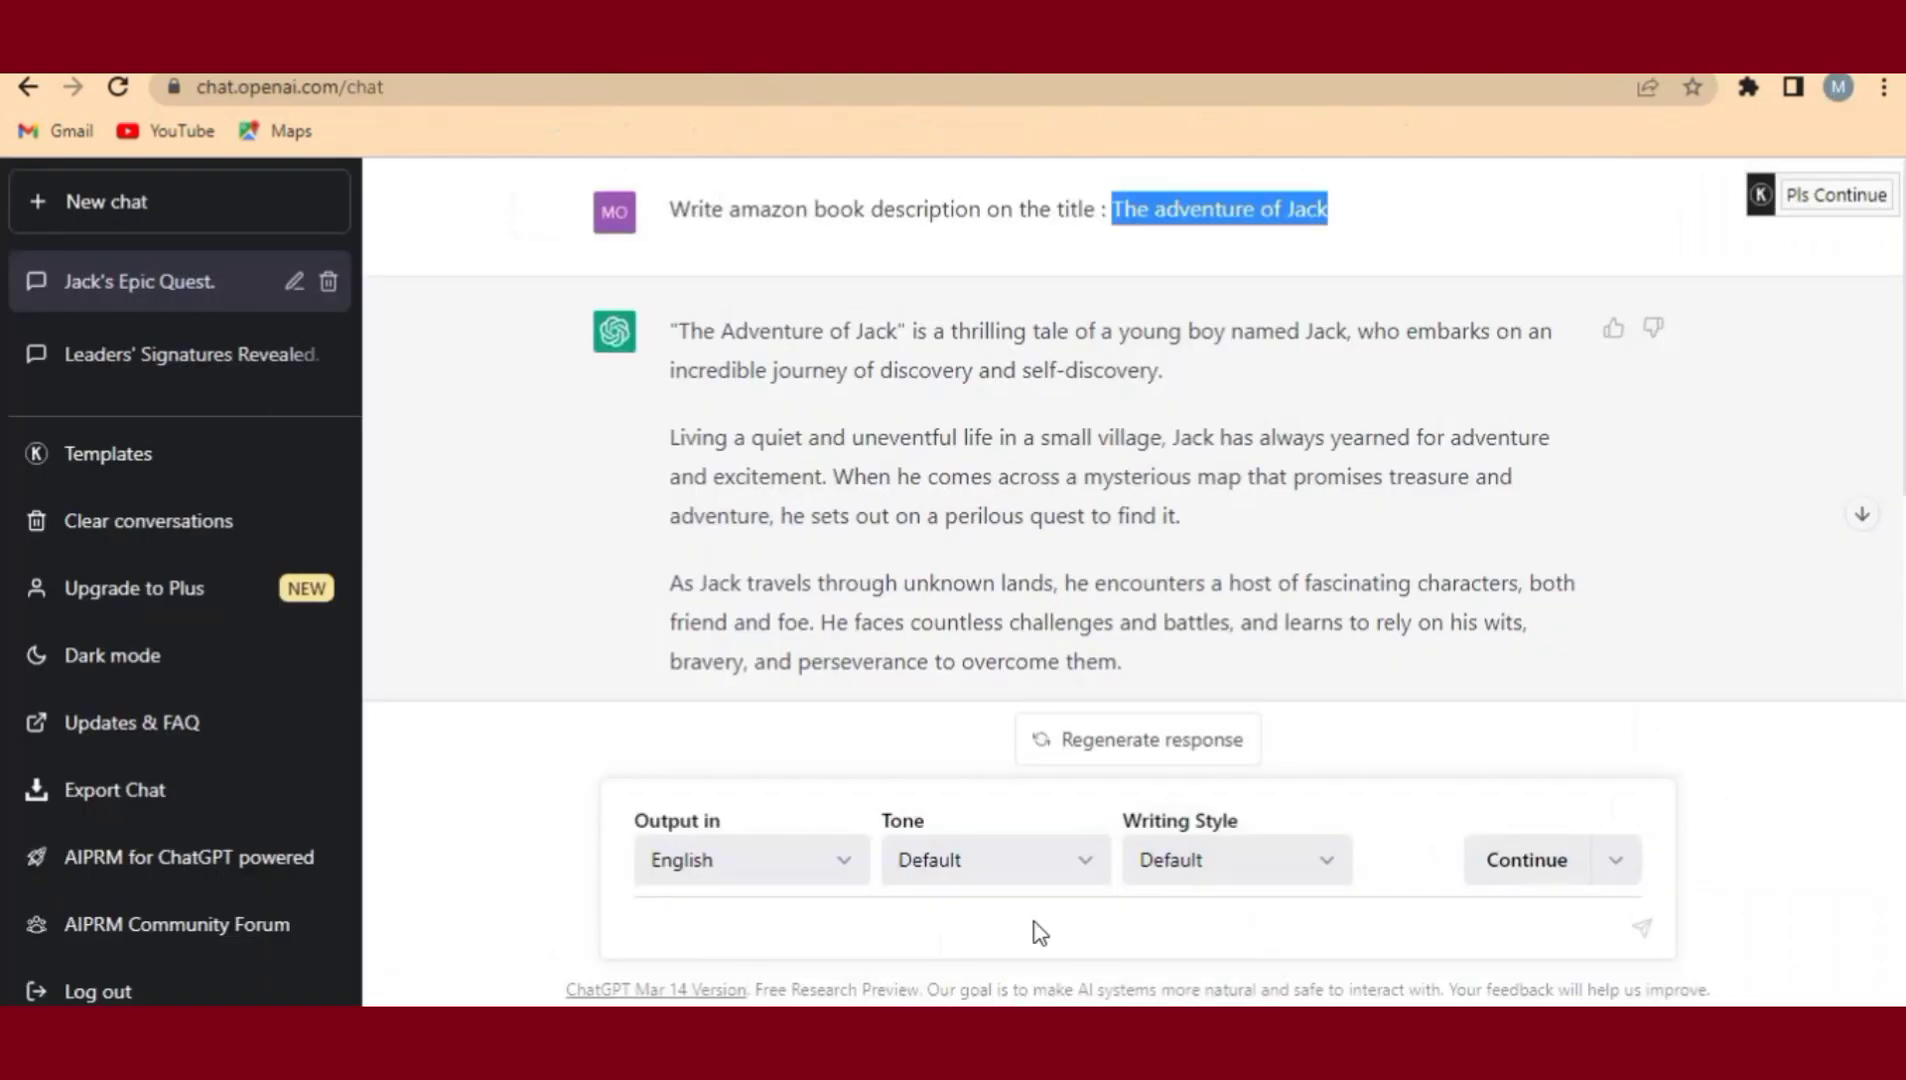
drag(1123, 662, 679, 330)
scroll(740, 405, down, 3)
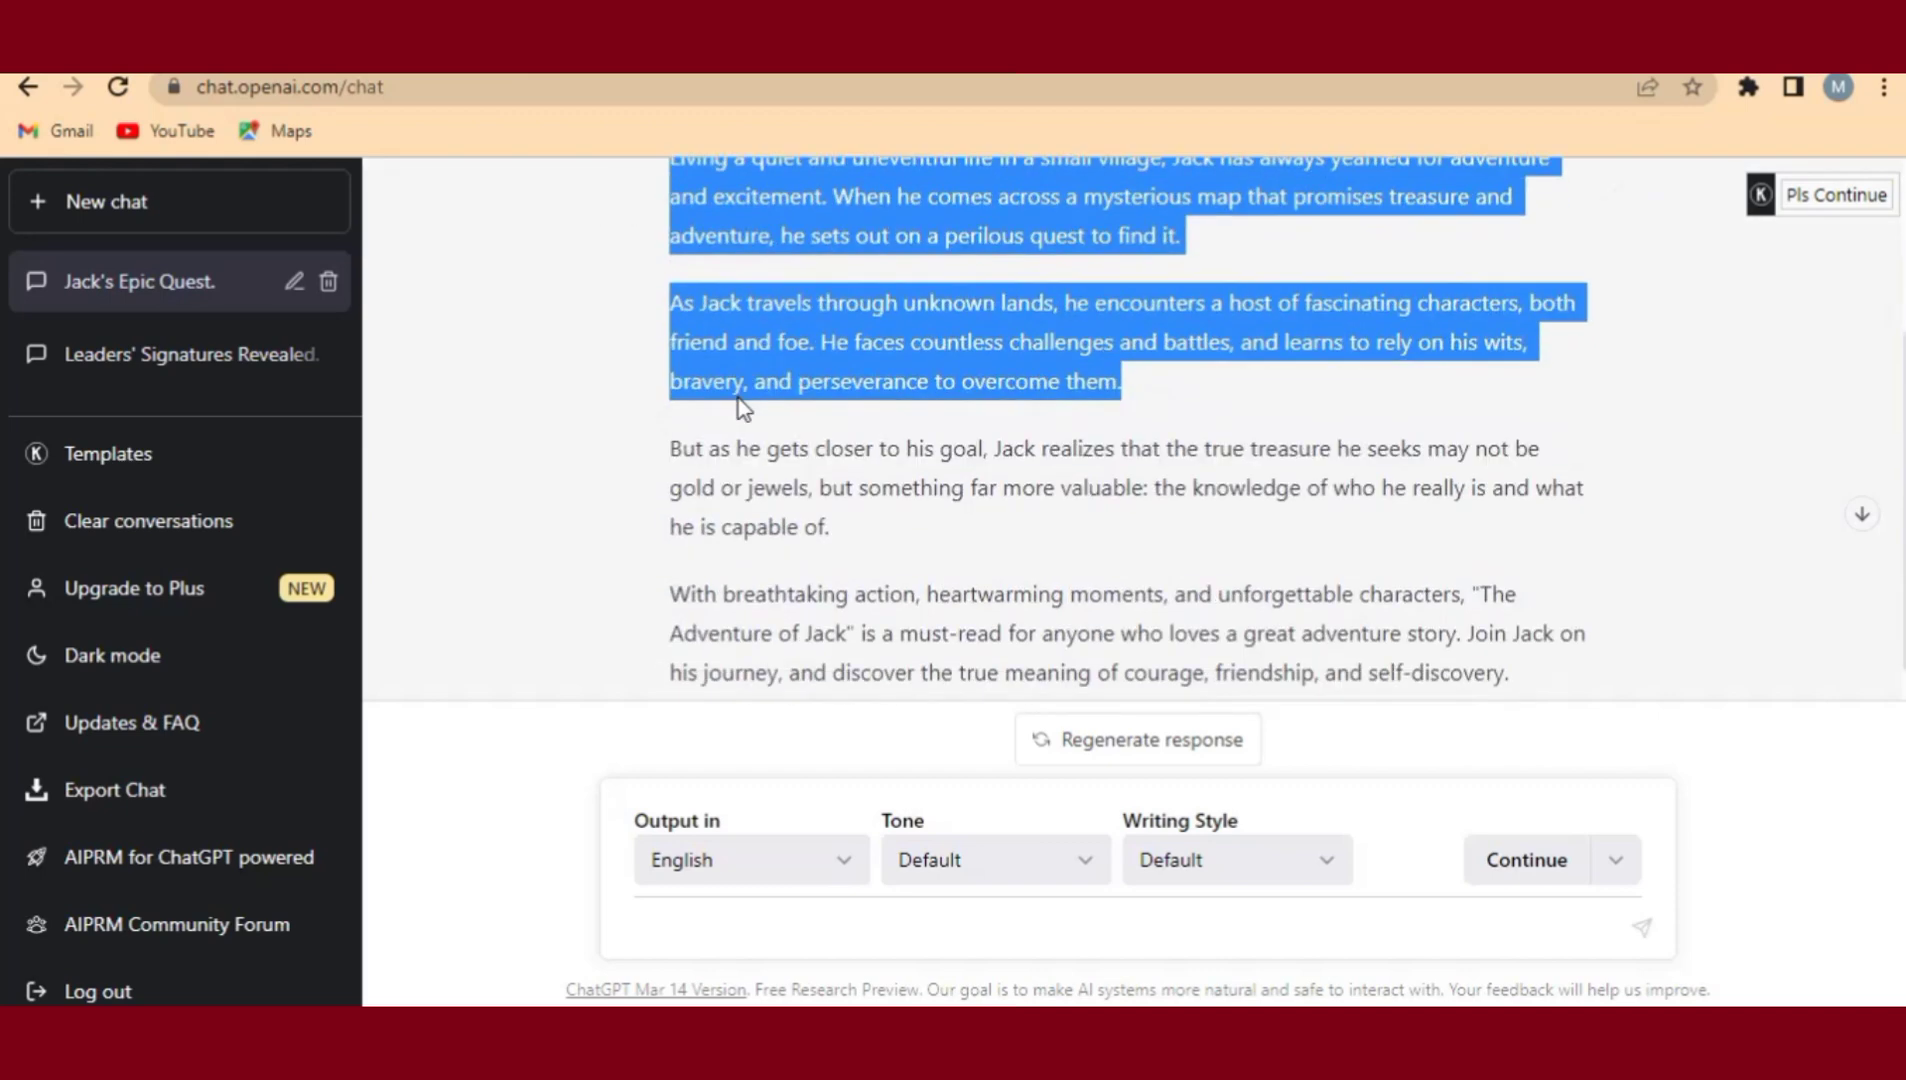
scroll(732, 405, up, 2)
scroll(750, 415, down, 3)
click(963, 540)
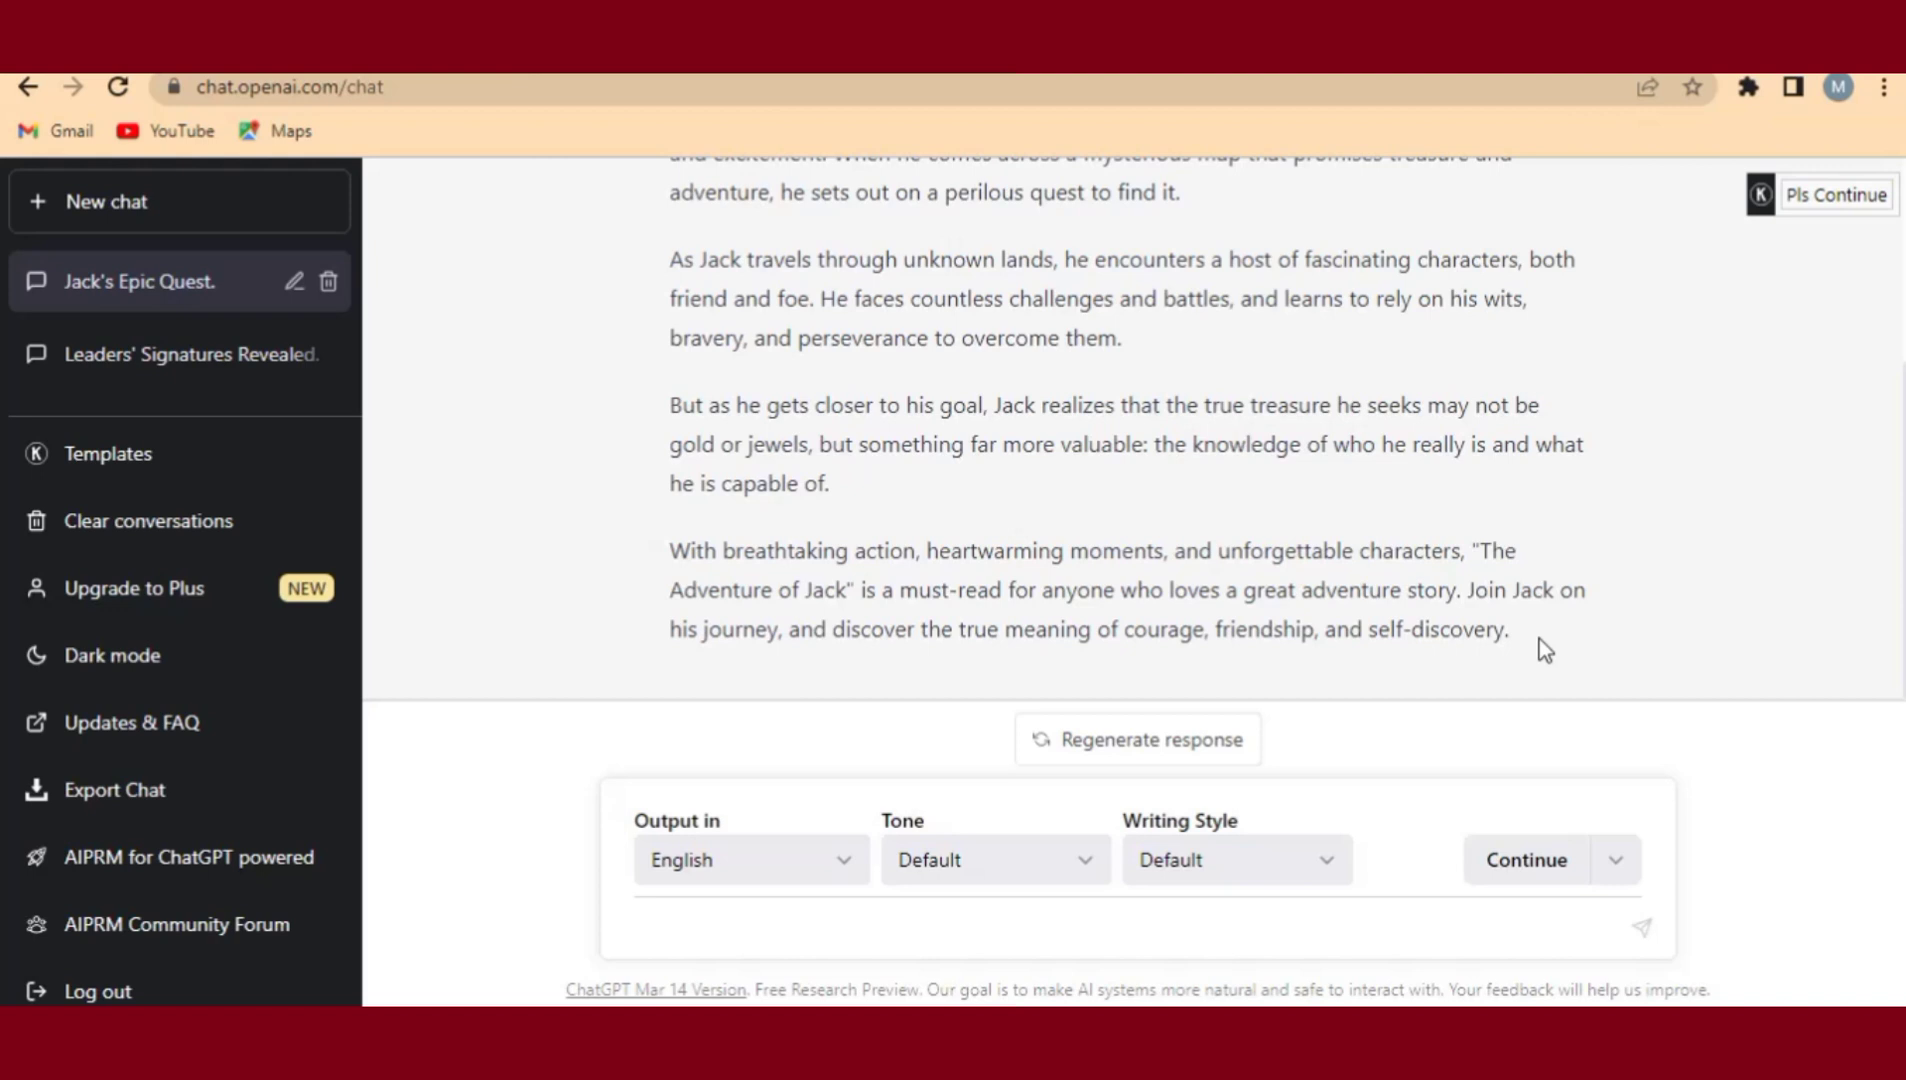
drag(1514, 627, 688, 345)
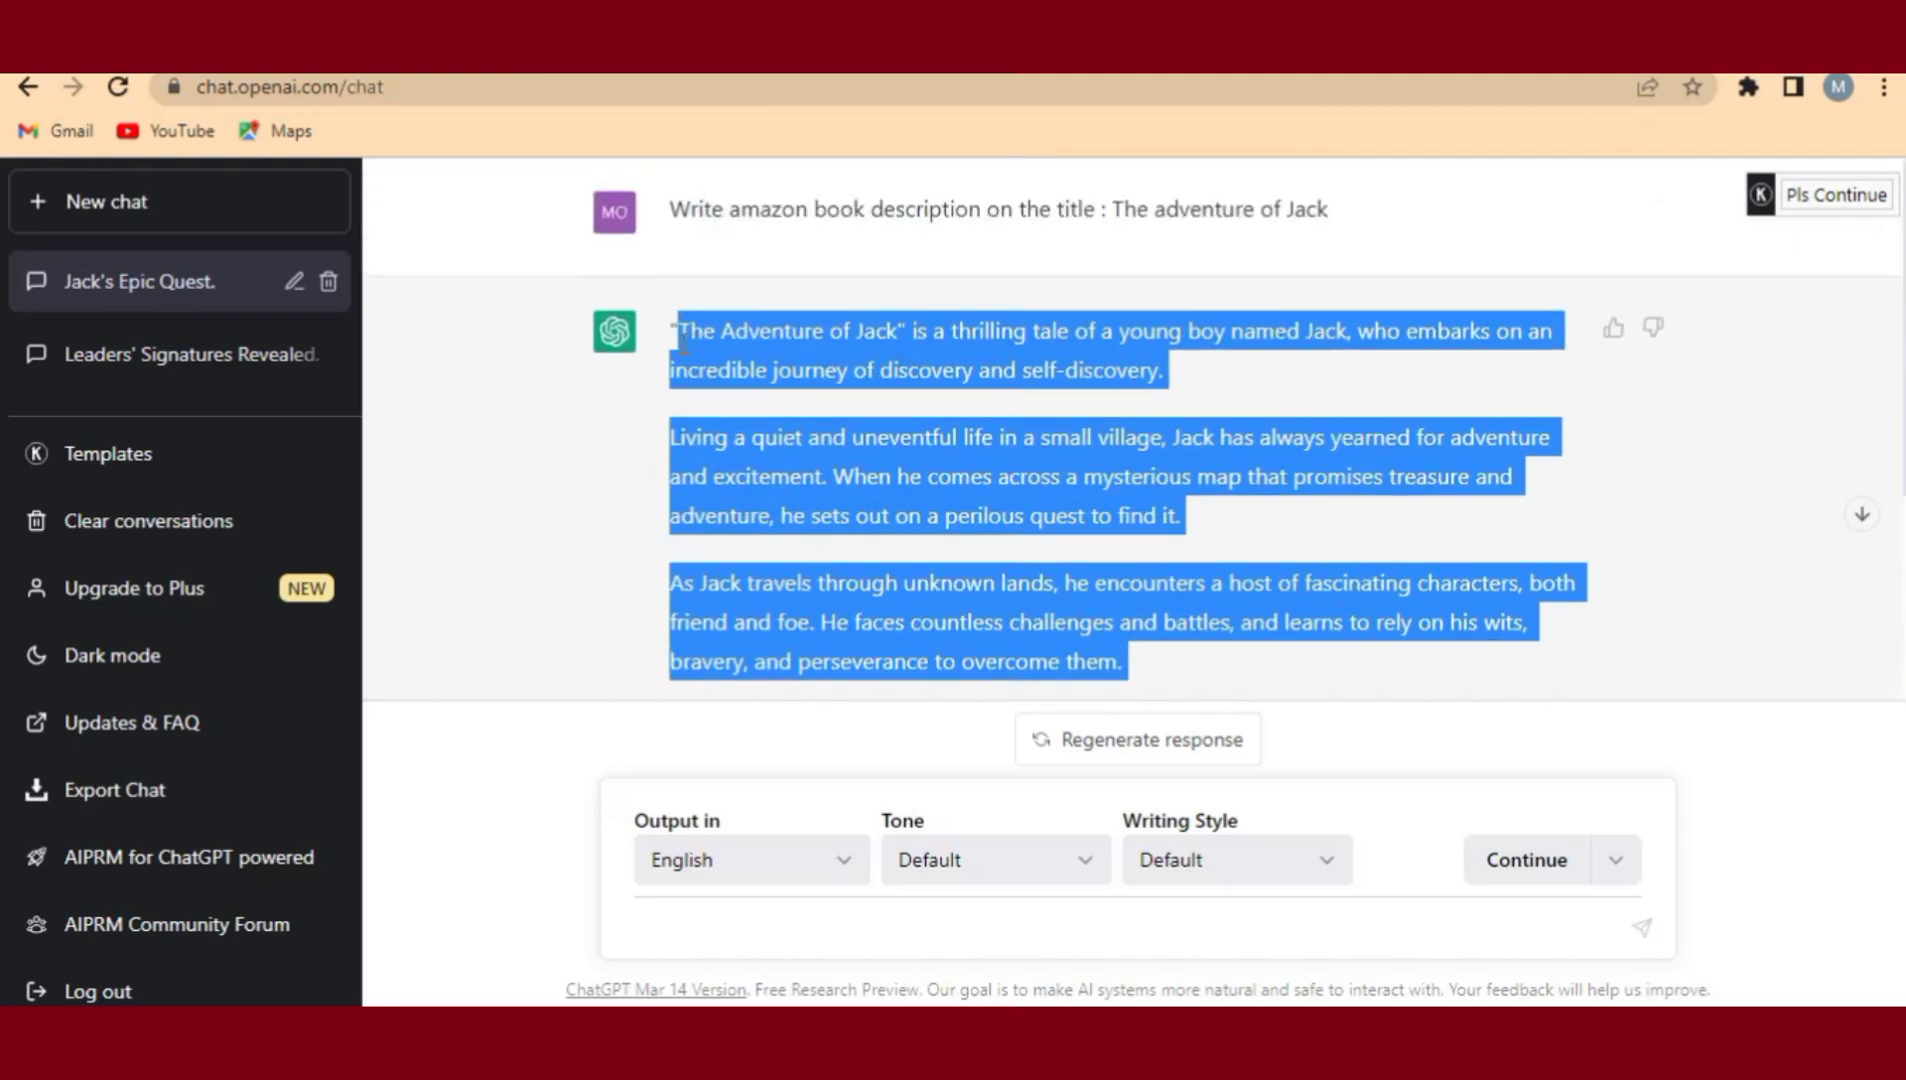
right_click(757, 365)
click(837, 400)
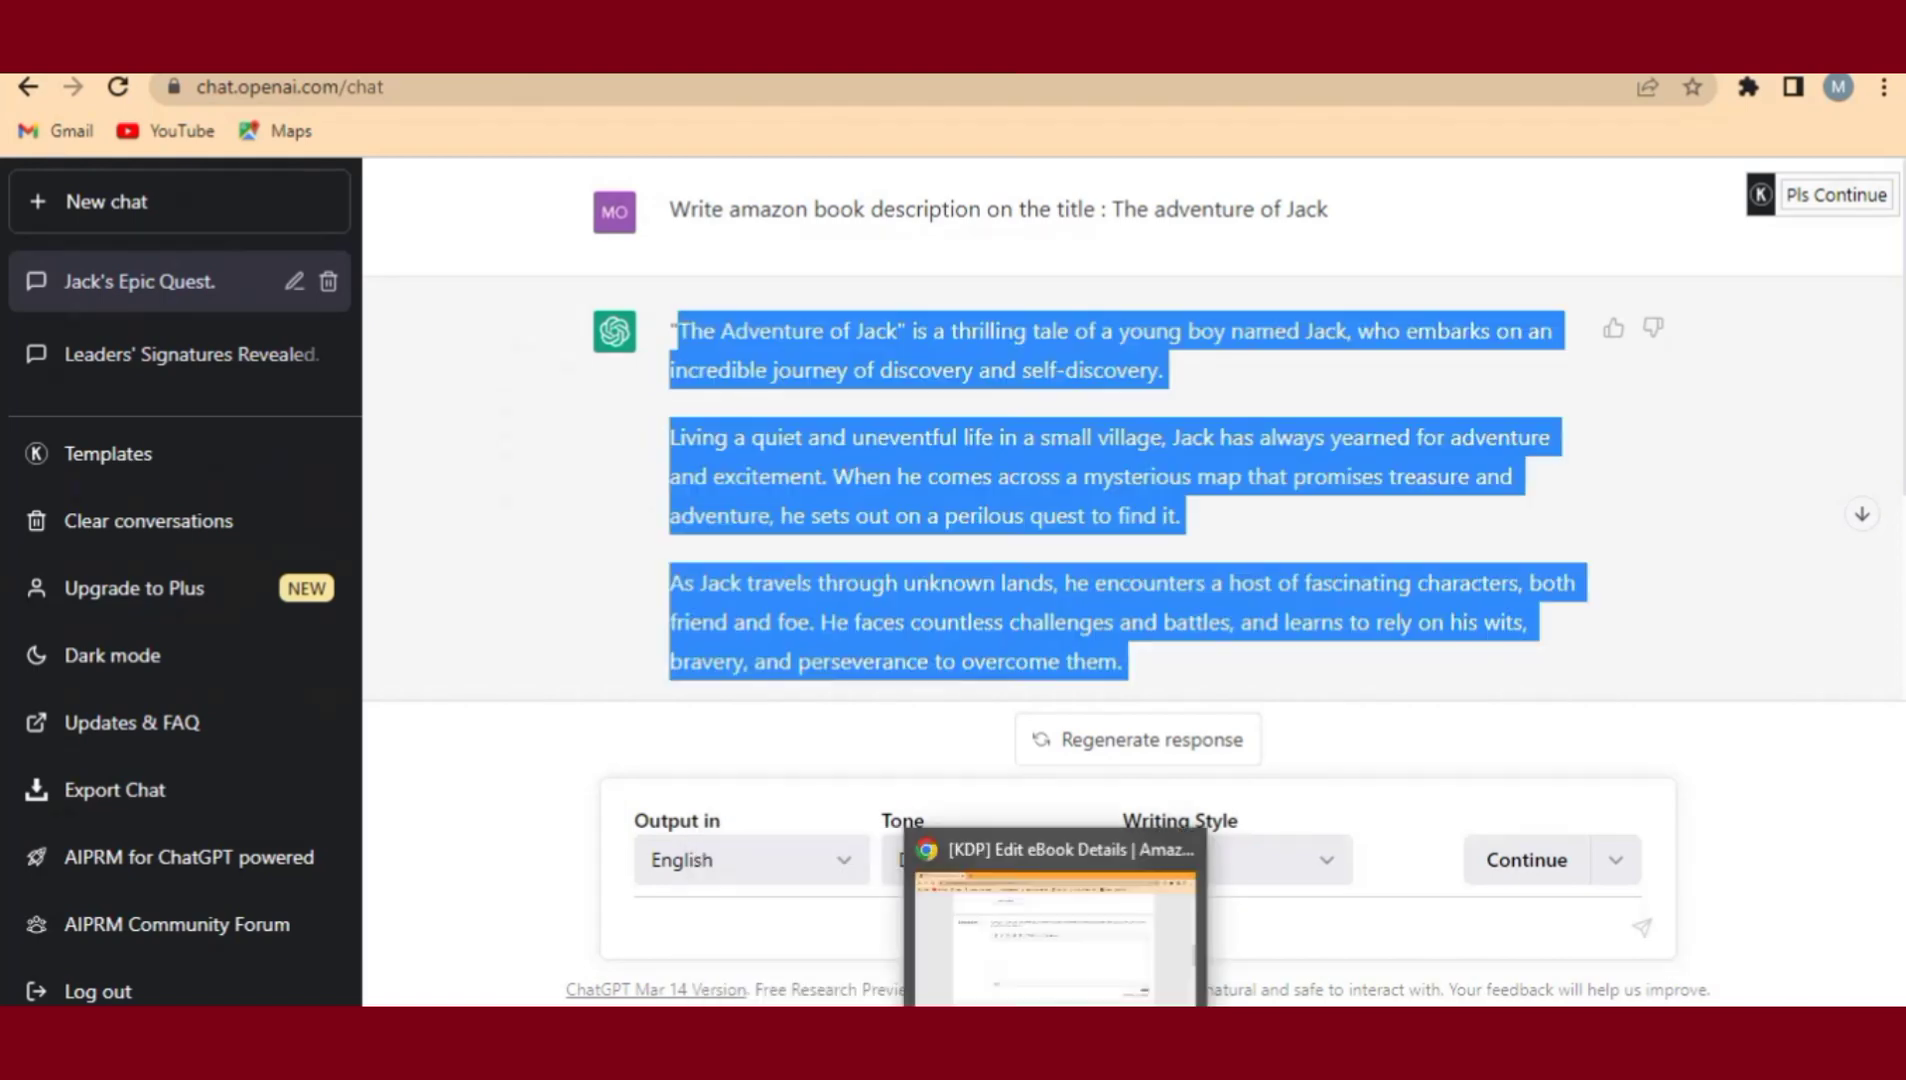
click(1060, 960)
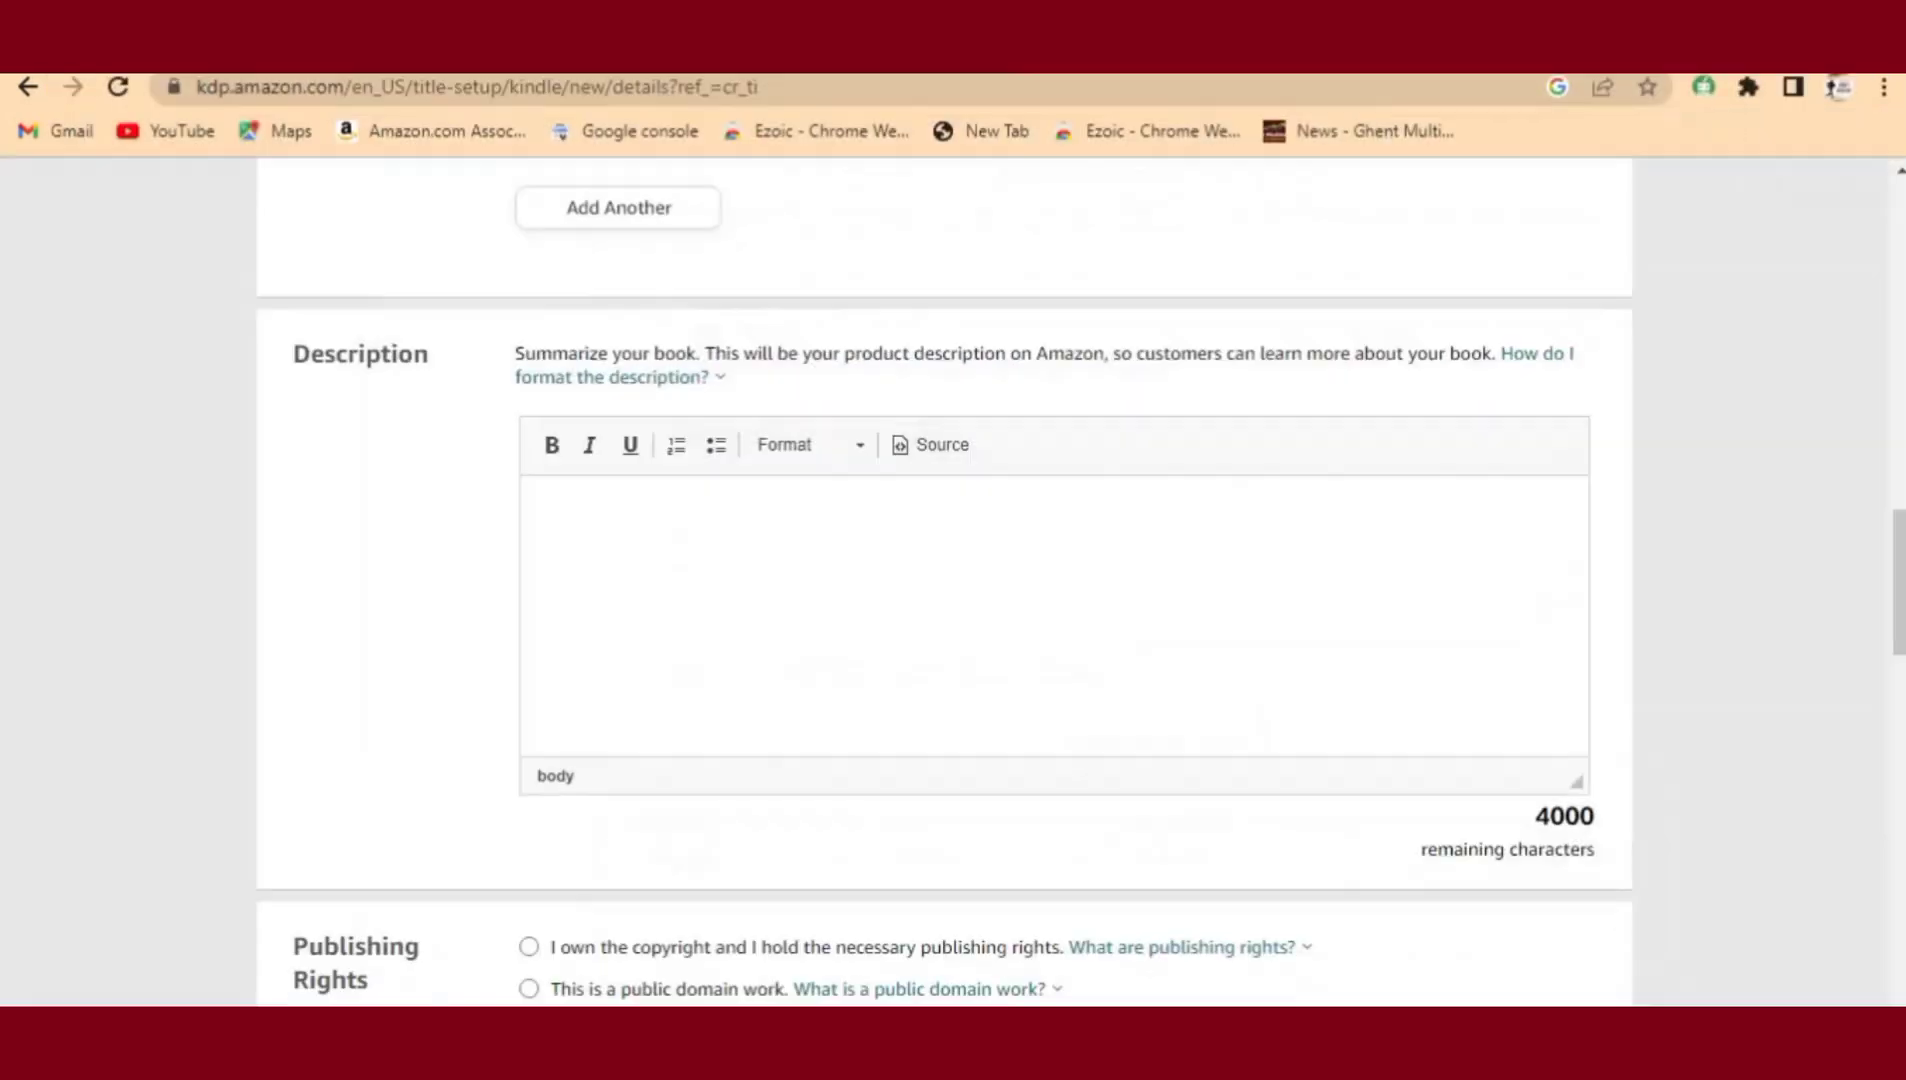
- Paste the ChatGPT description into the KDP Description box
right_click(580, 507)
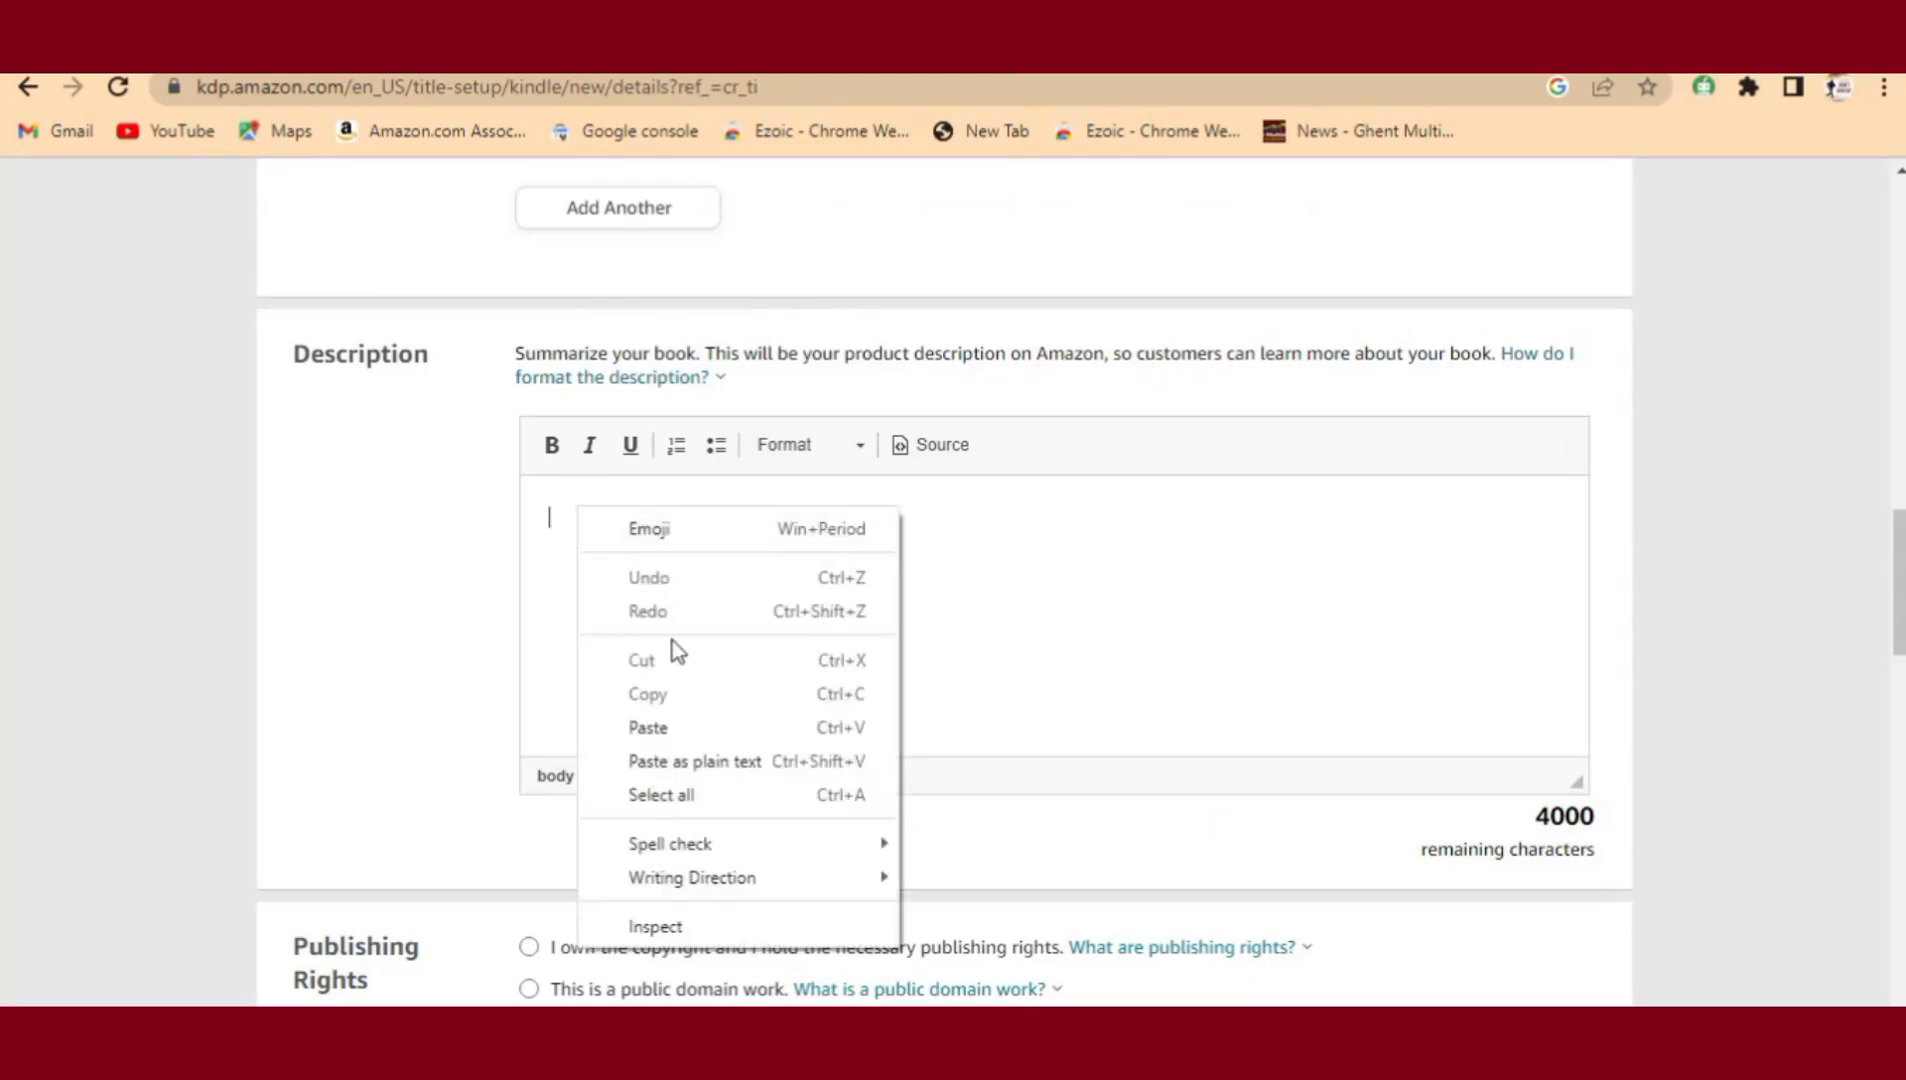
click(668, 727)
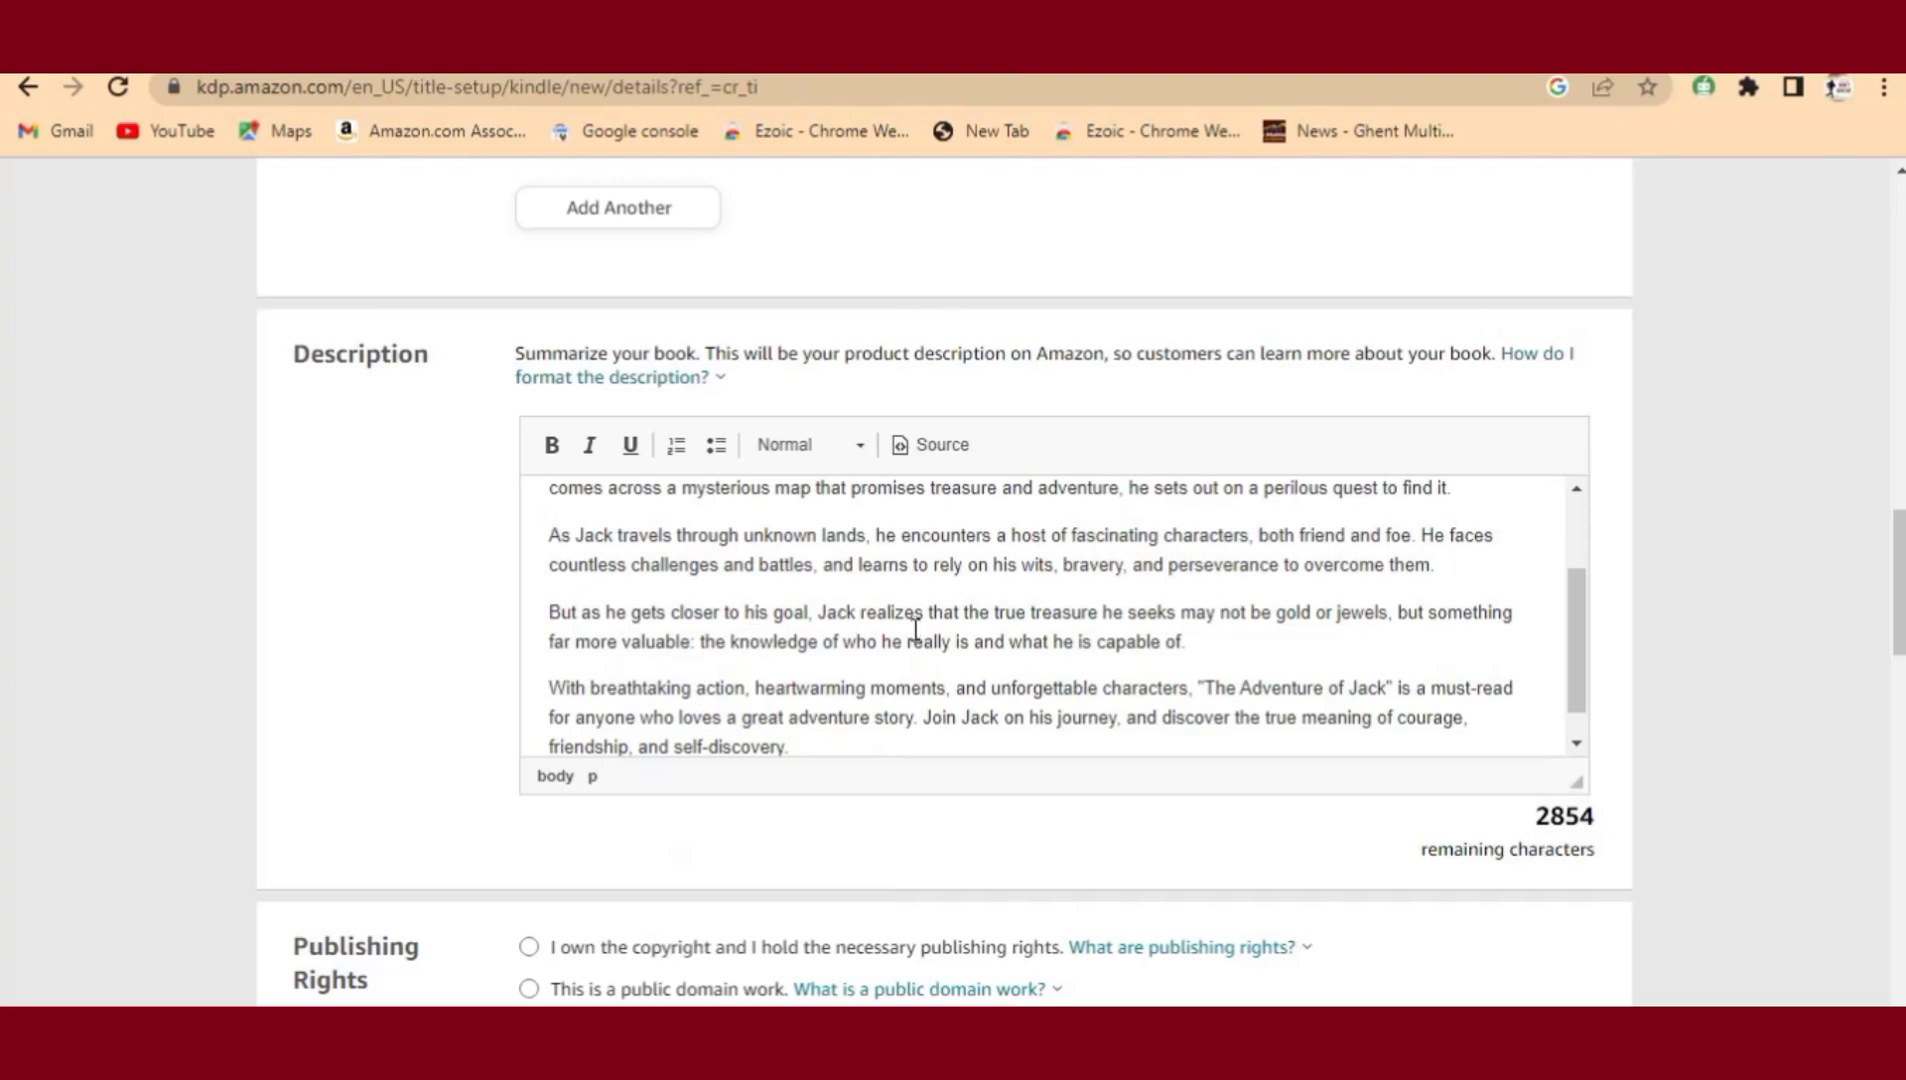
scroll(915, 628, down, 1)
scroll(930, 632, down, 1)
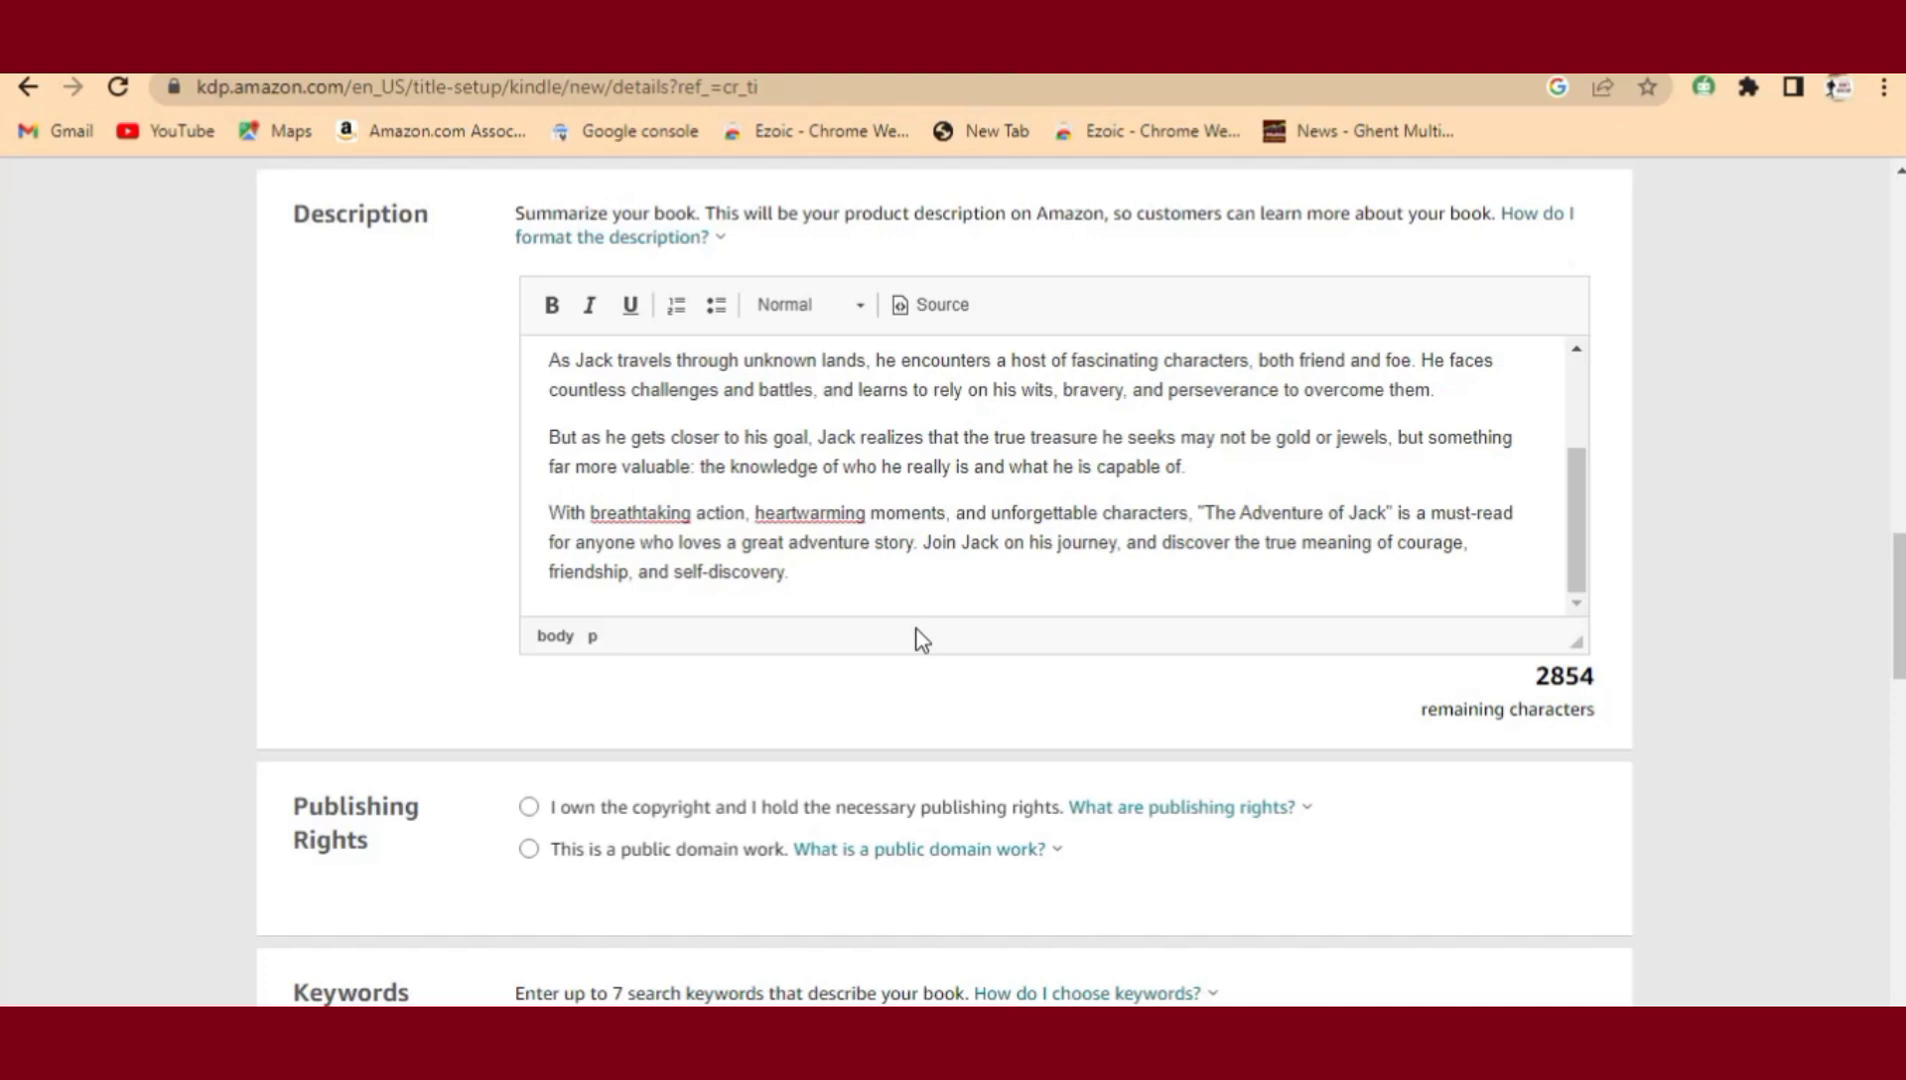
scroll(916, 629, down, 1)
scroll(916, 630, up, 2)
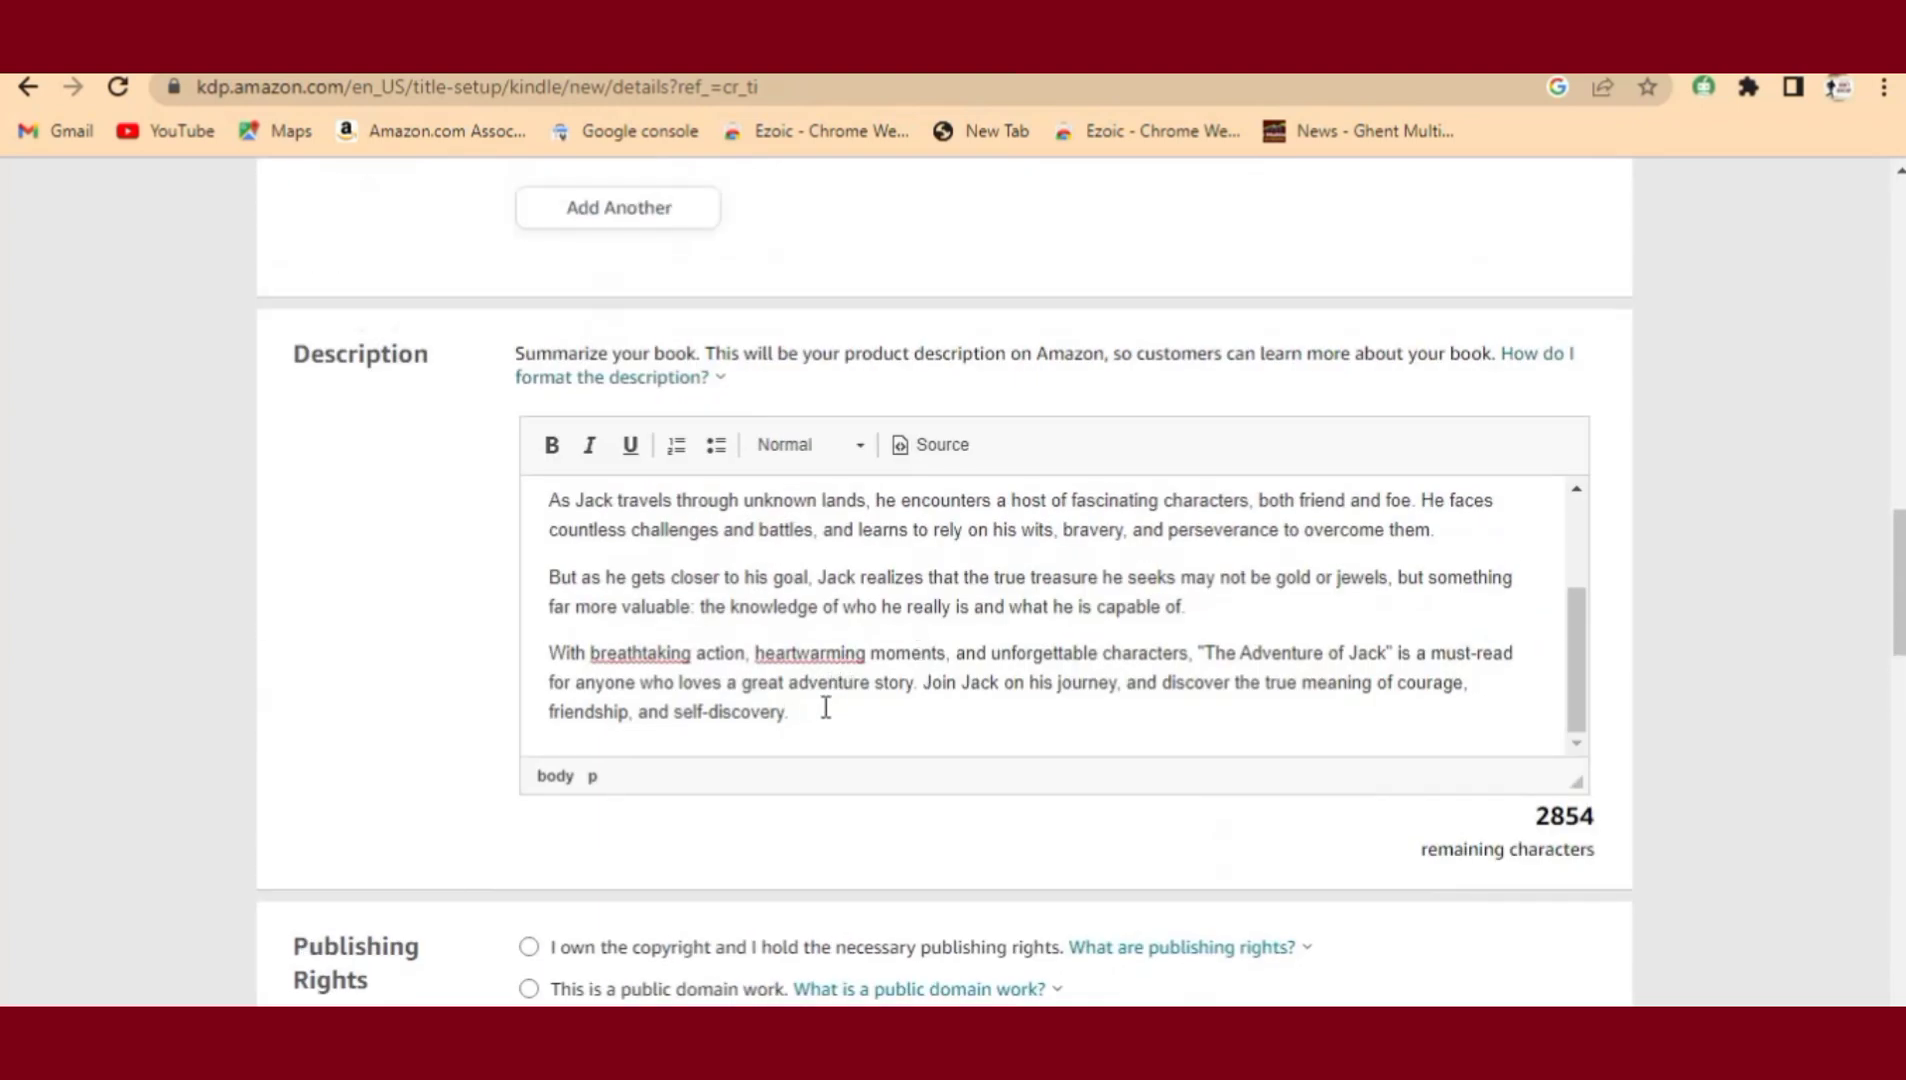
- Cut all the pasted description back out and switch the editor to Source view
drag(812, 710, 552, 485)
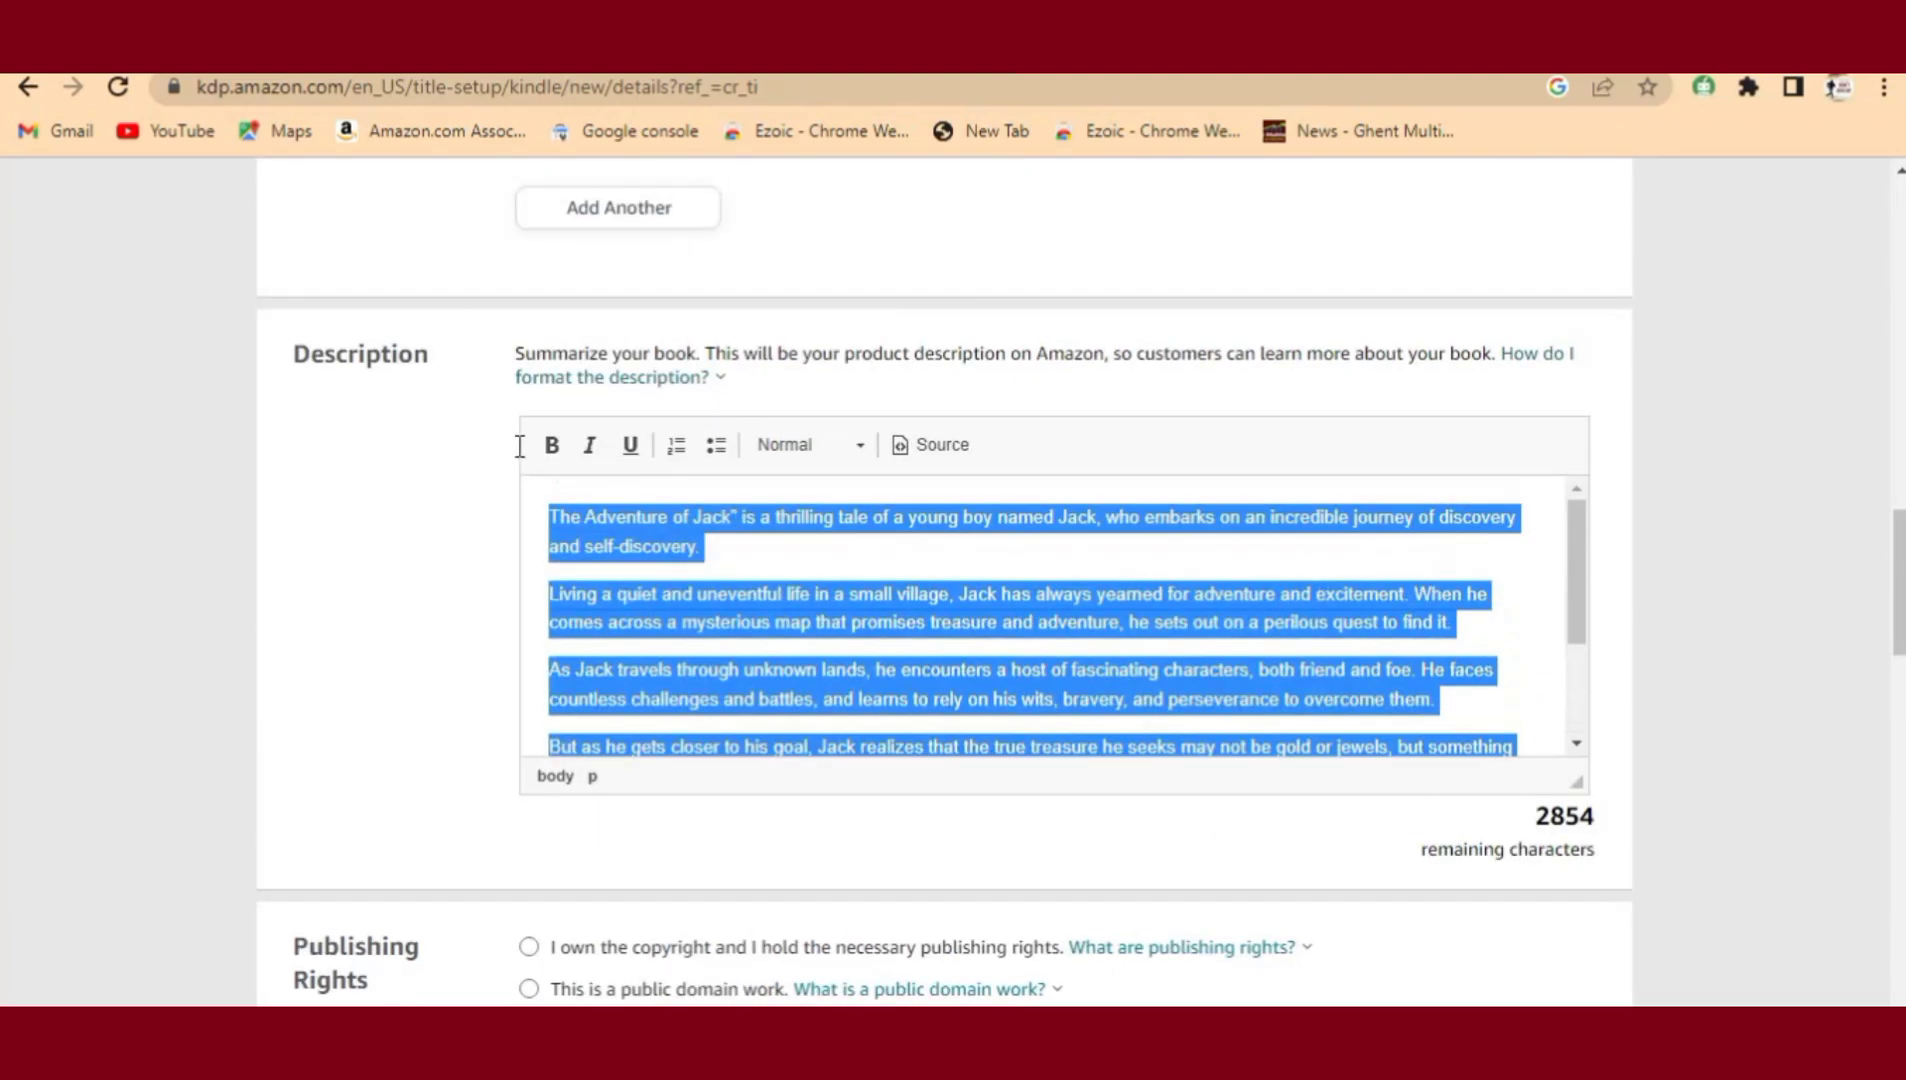
right_click(606, 558)
click(690, 120)
click(912, 459)
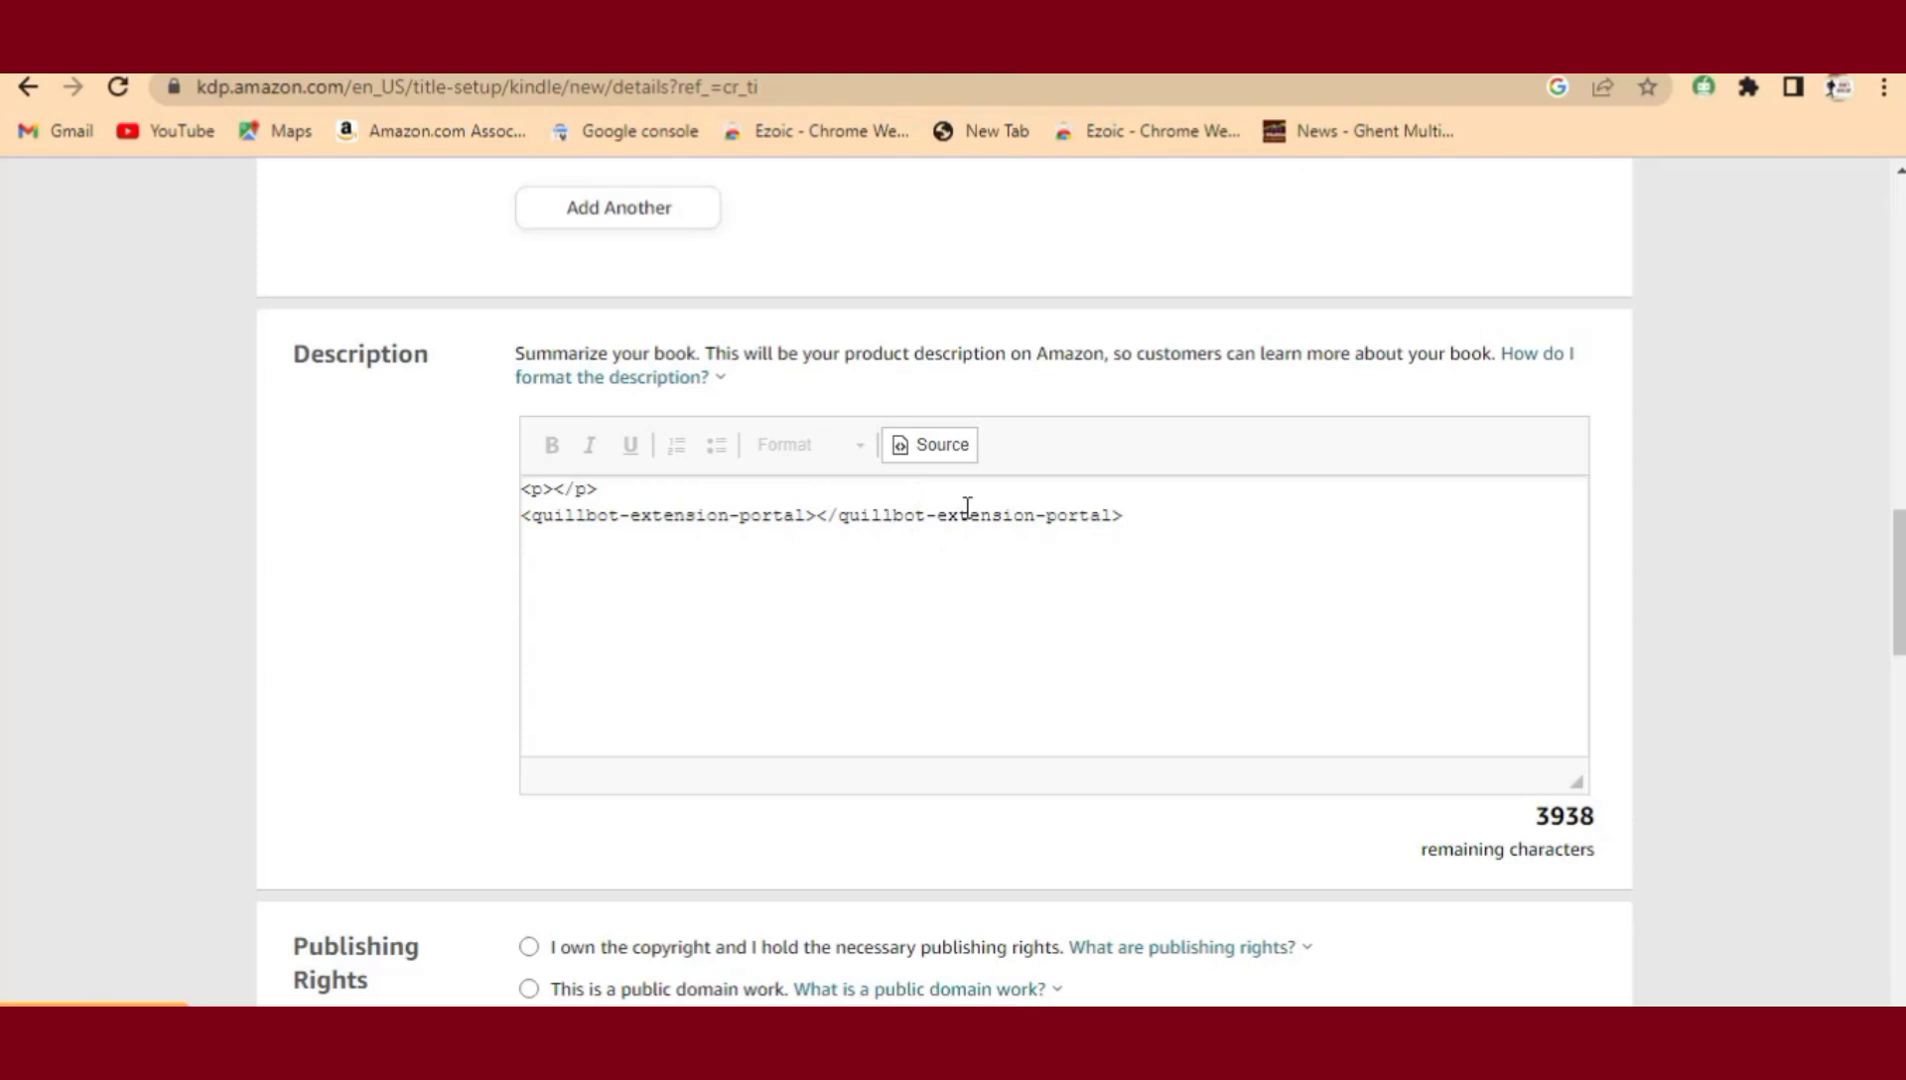
- Delete the leftover <p></p> markup in Source view and paste in the full description
drag(1140, 506, 517, 492)
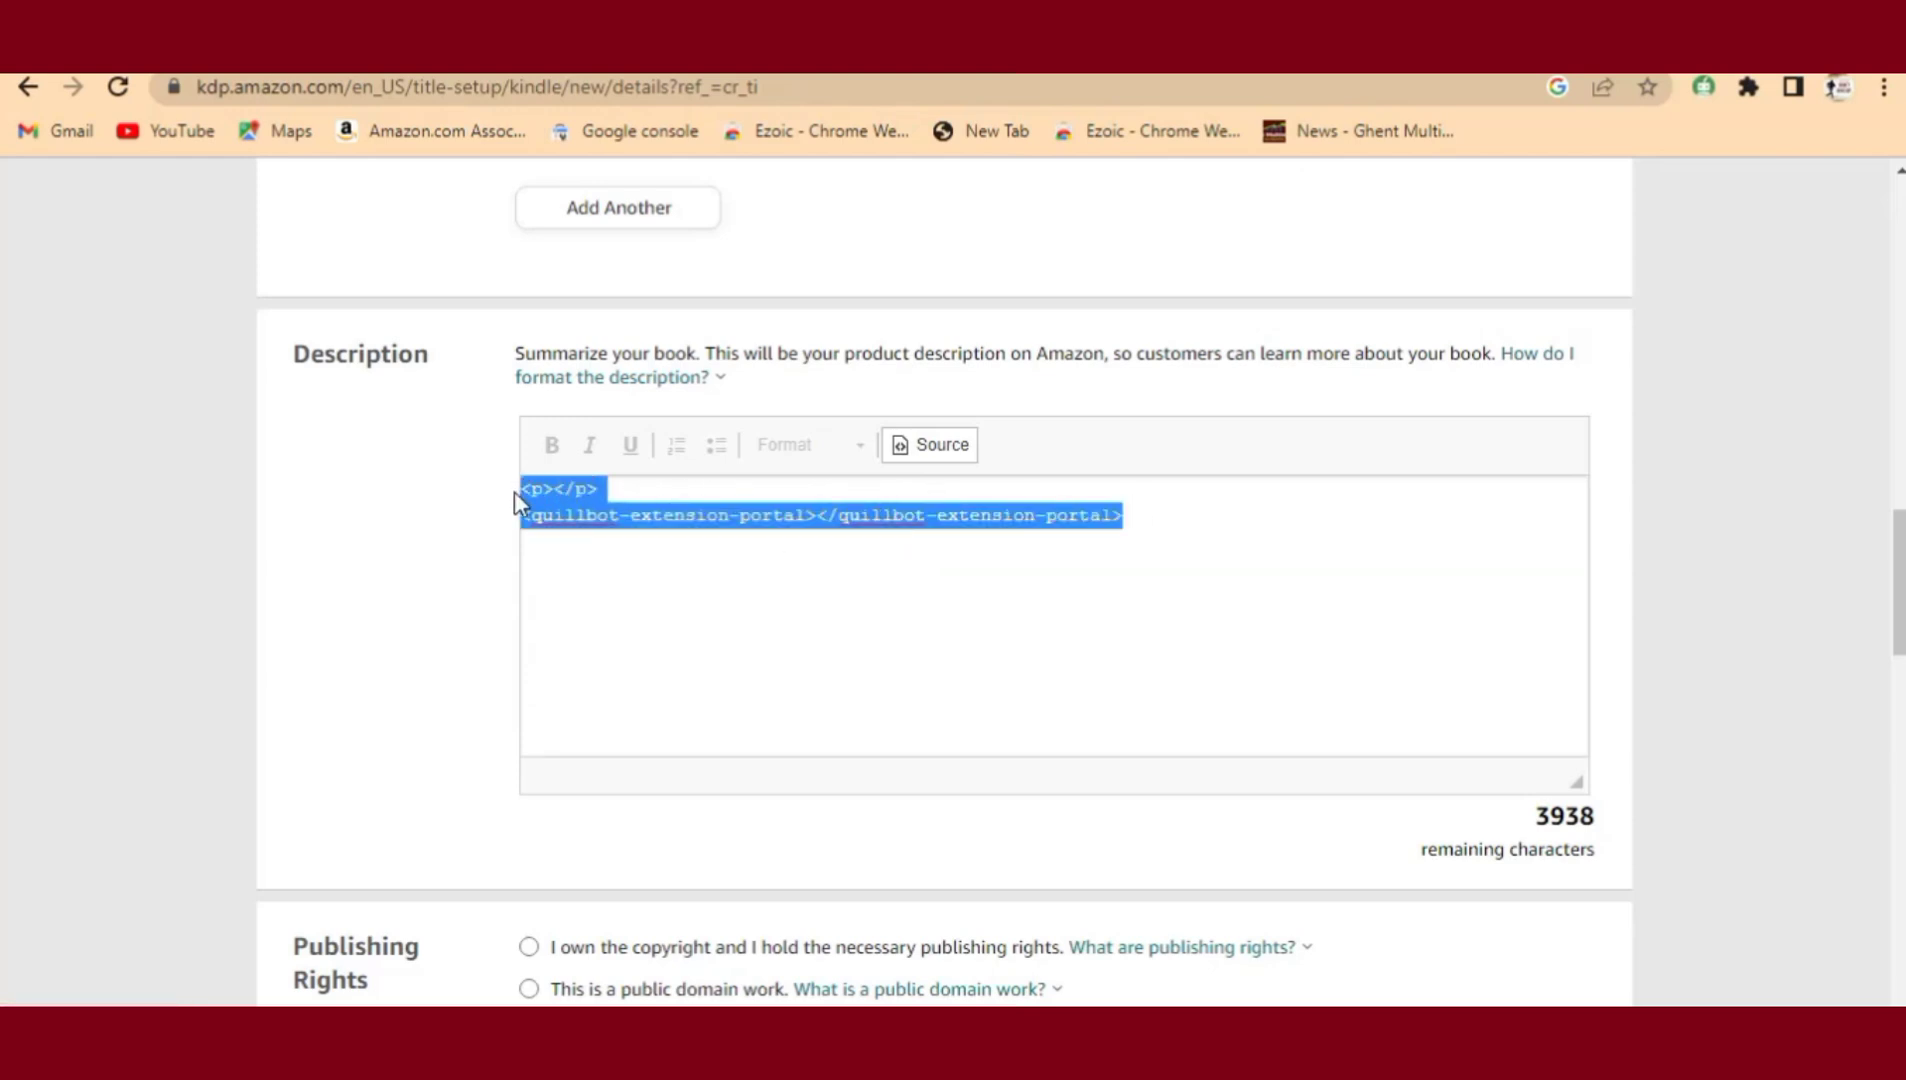
key(BackSpace)
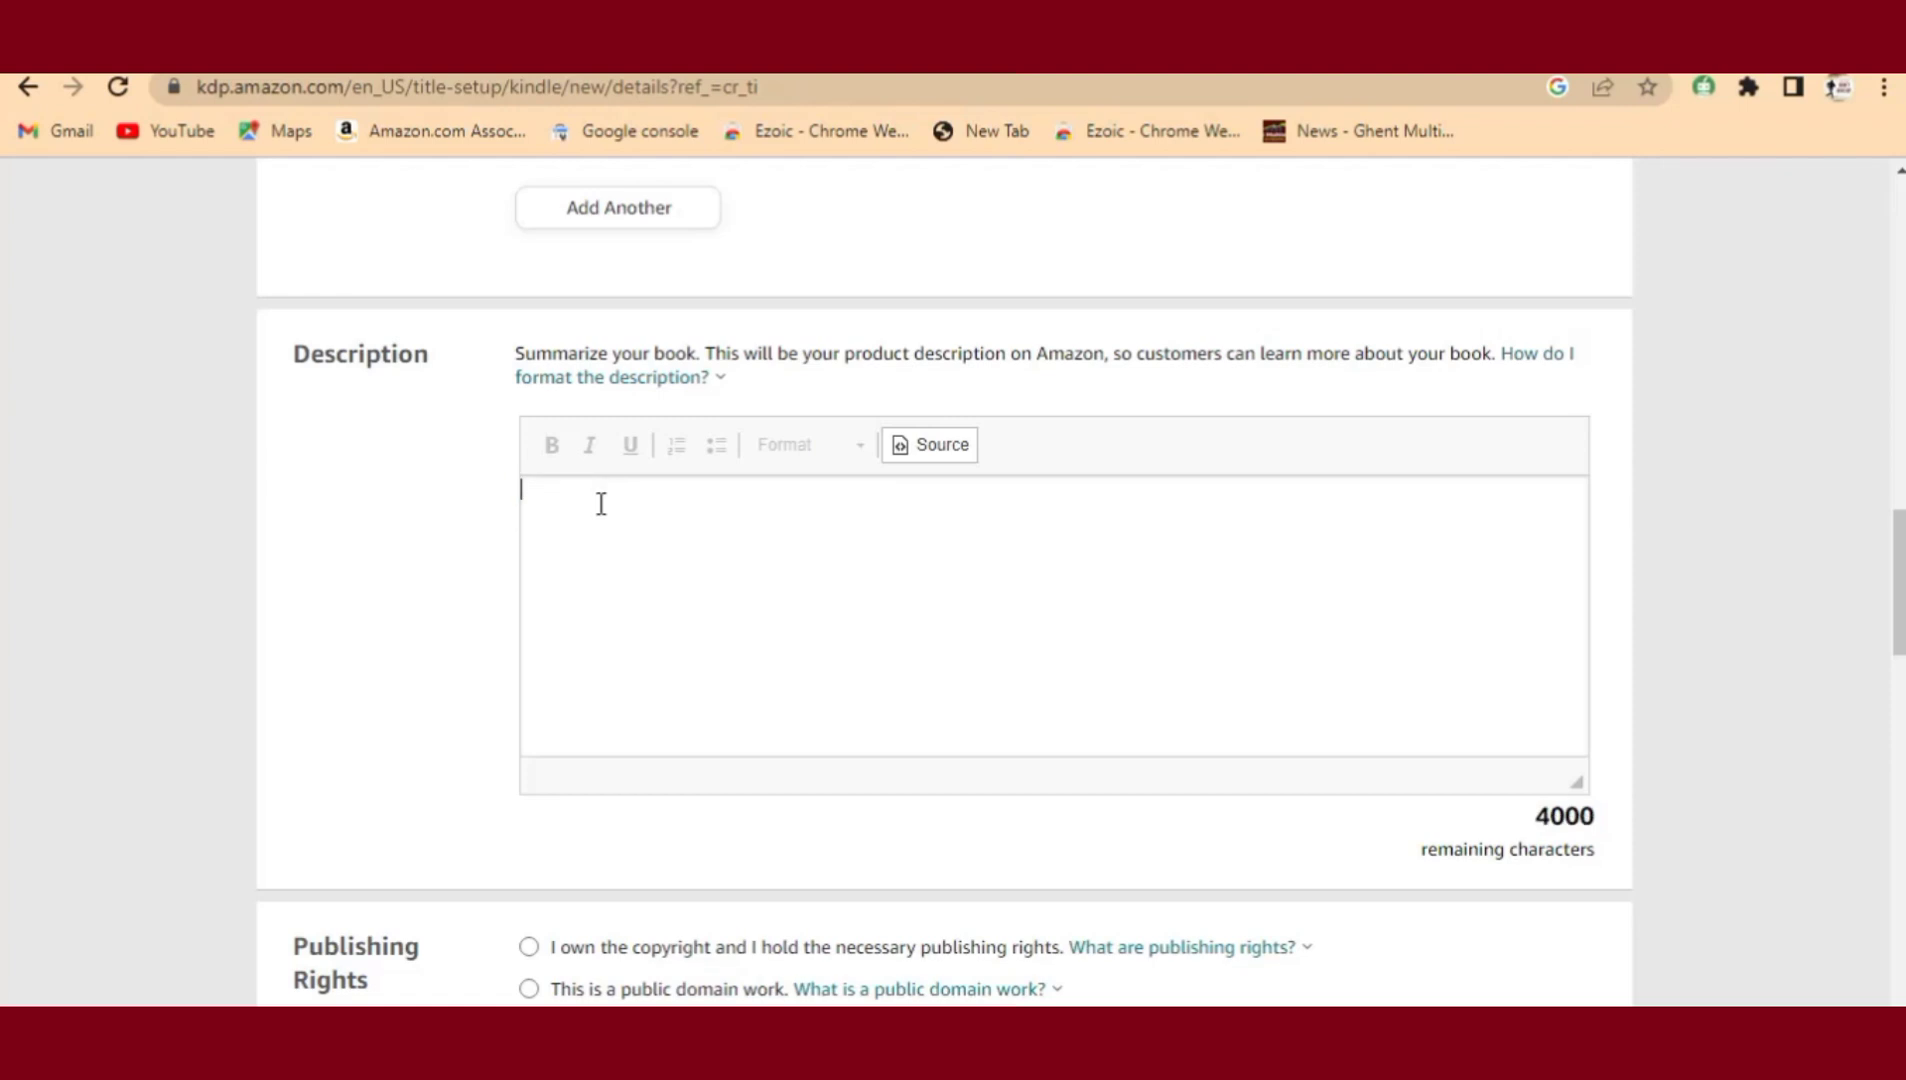
right_click(544, 509)
click(634, 729)
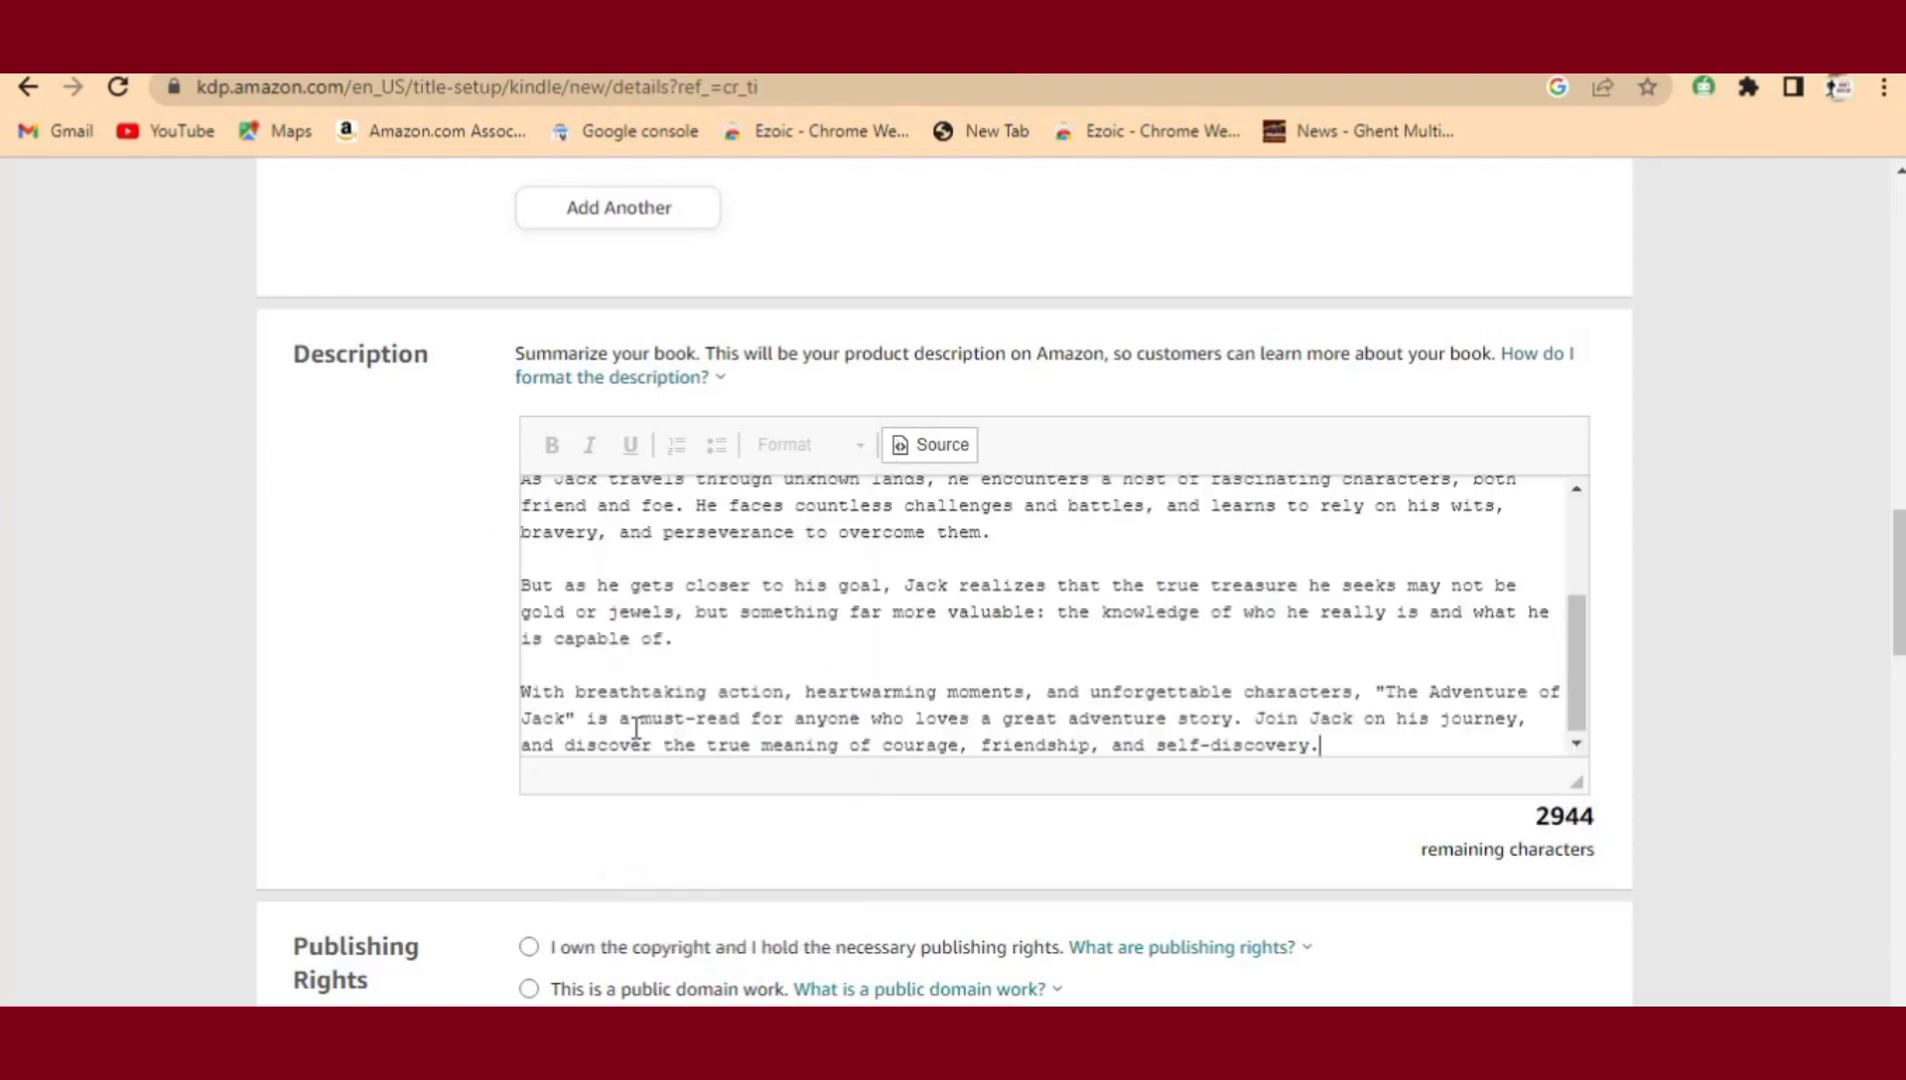
scroll(776, 640, up, 4)
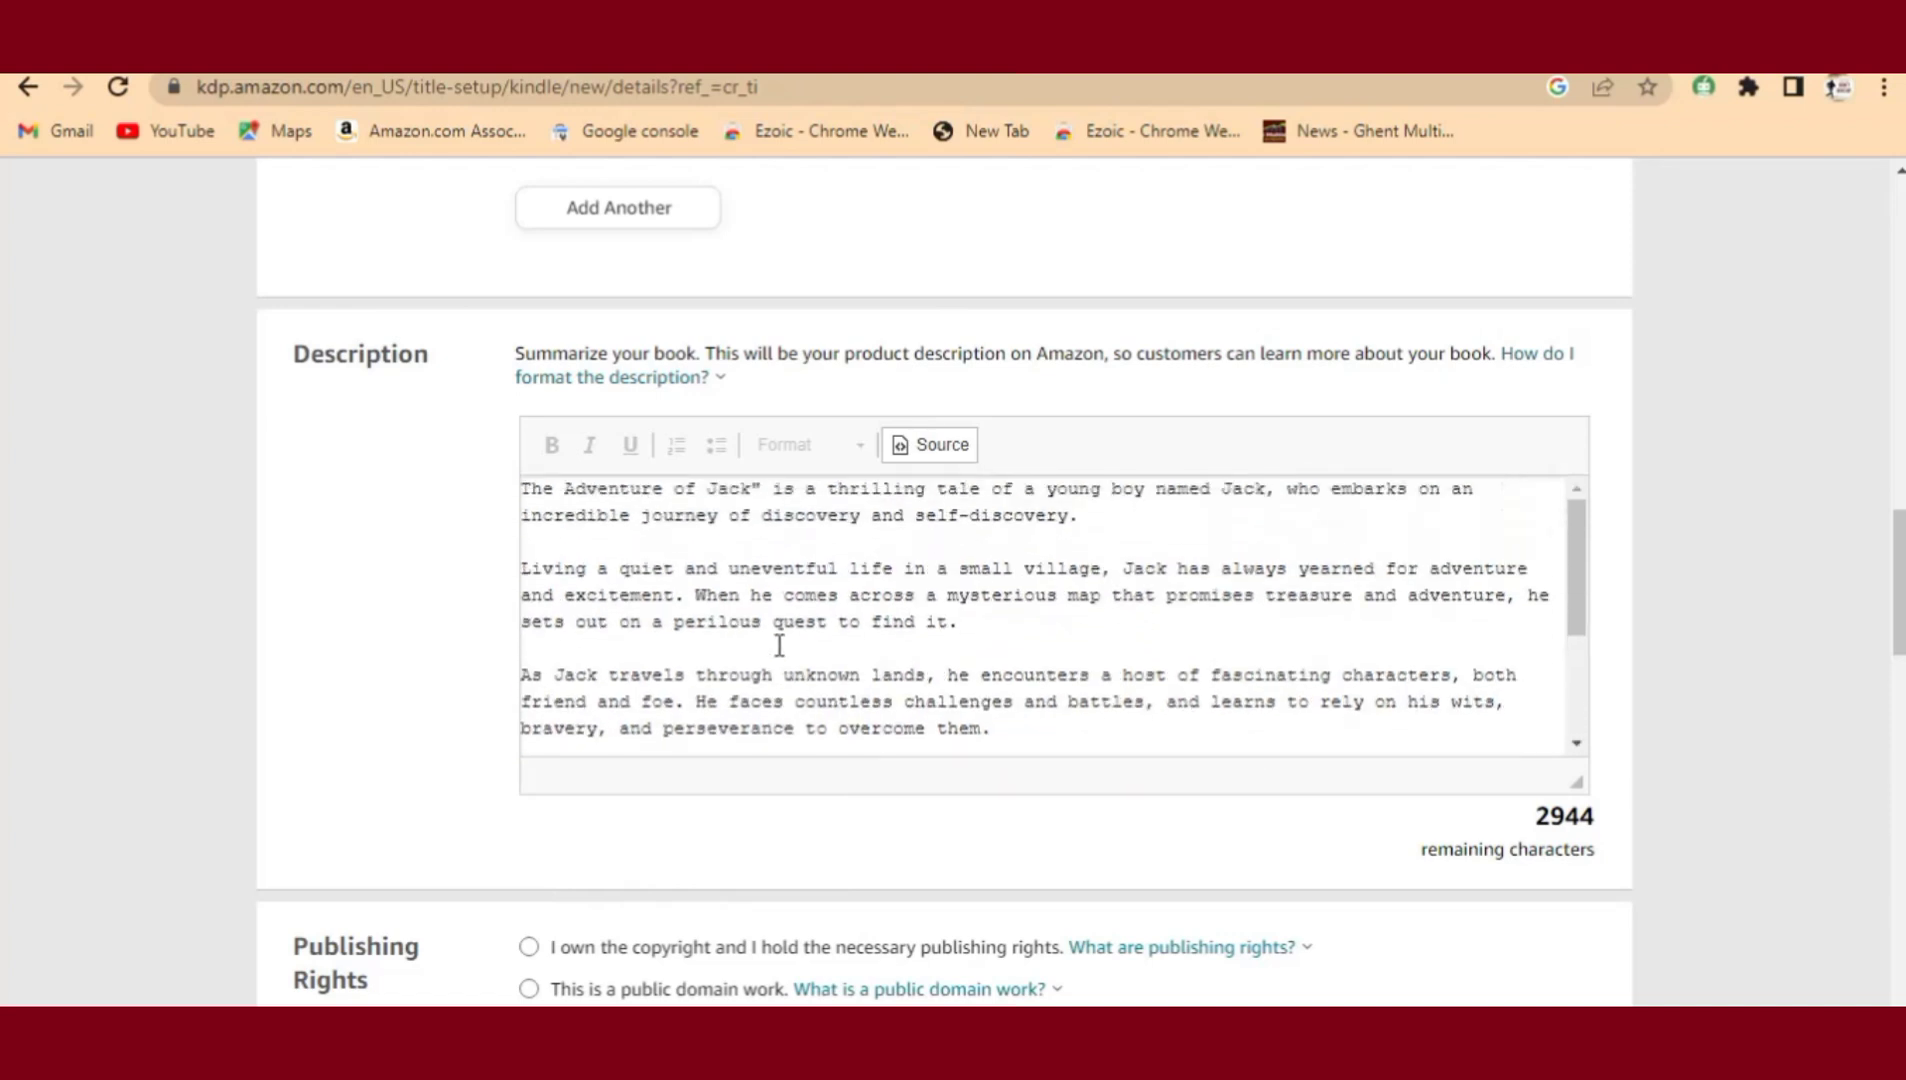
scroll(776, 636, down, 4)
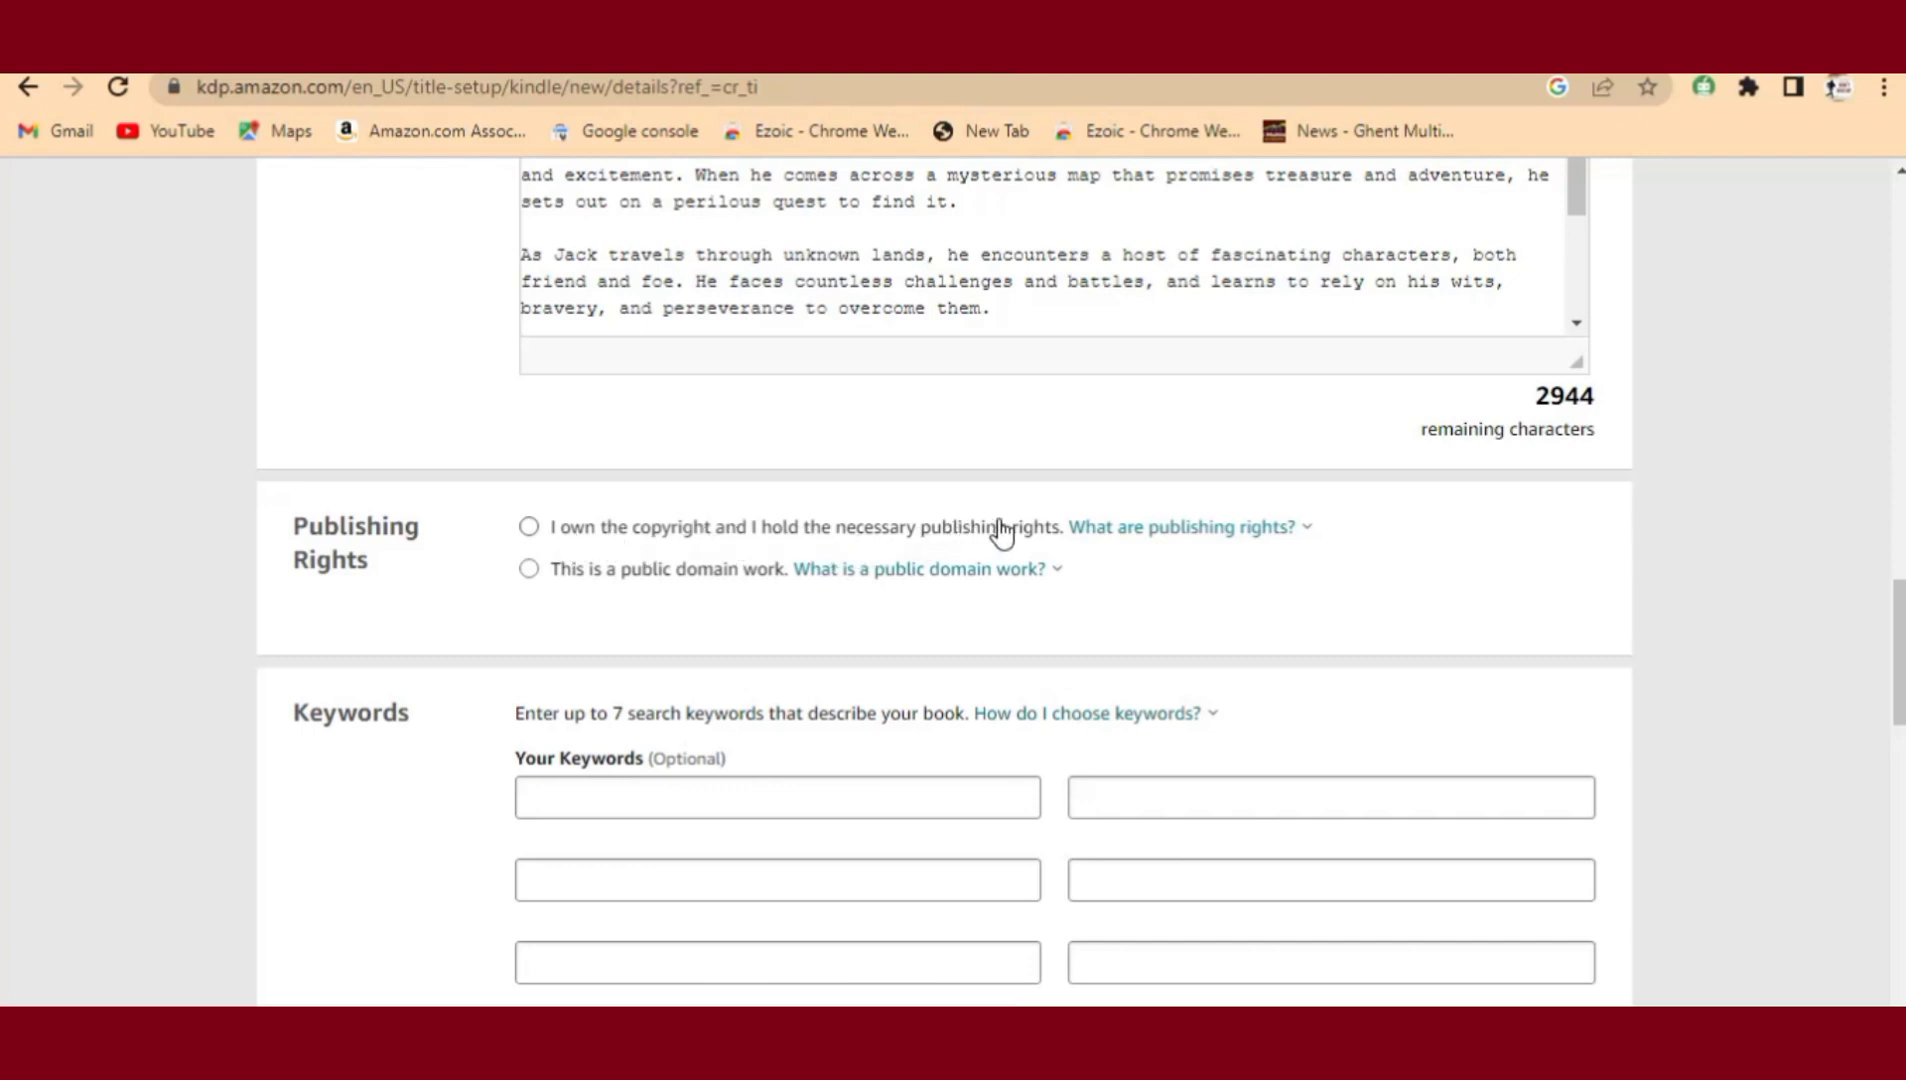
- Select 'I own the copyright' under Publishing Rights
click(530, 536)
scroll(610, 655, down, 3)
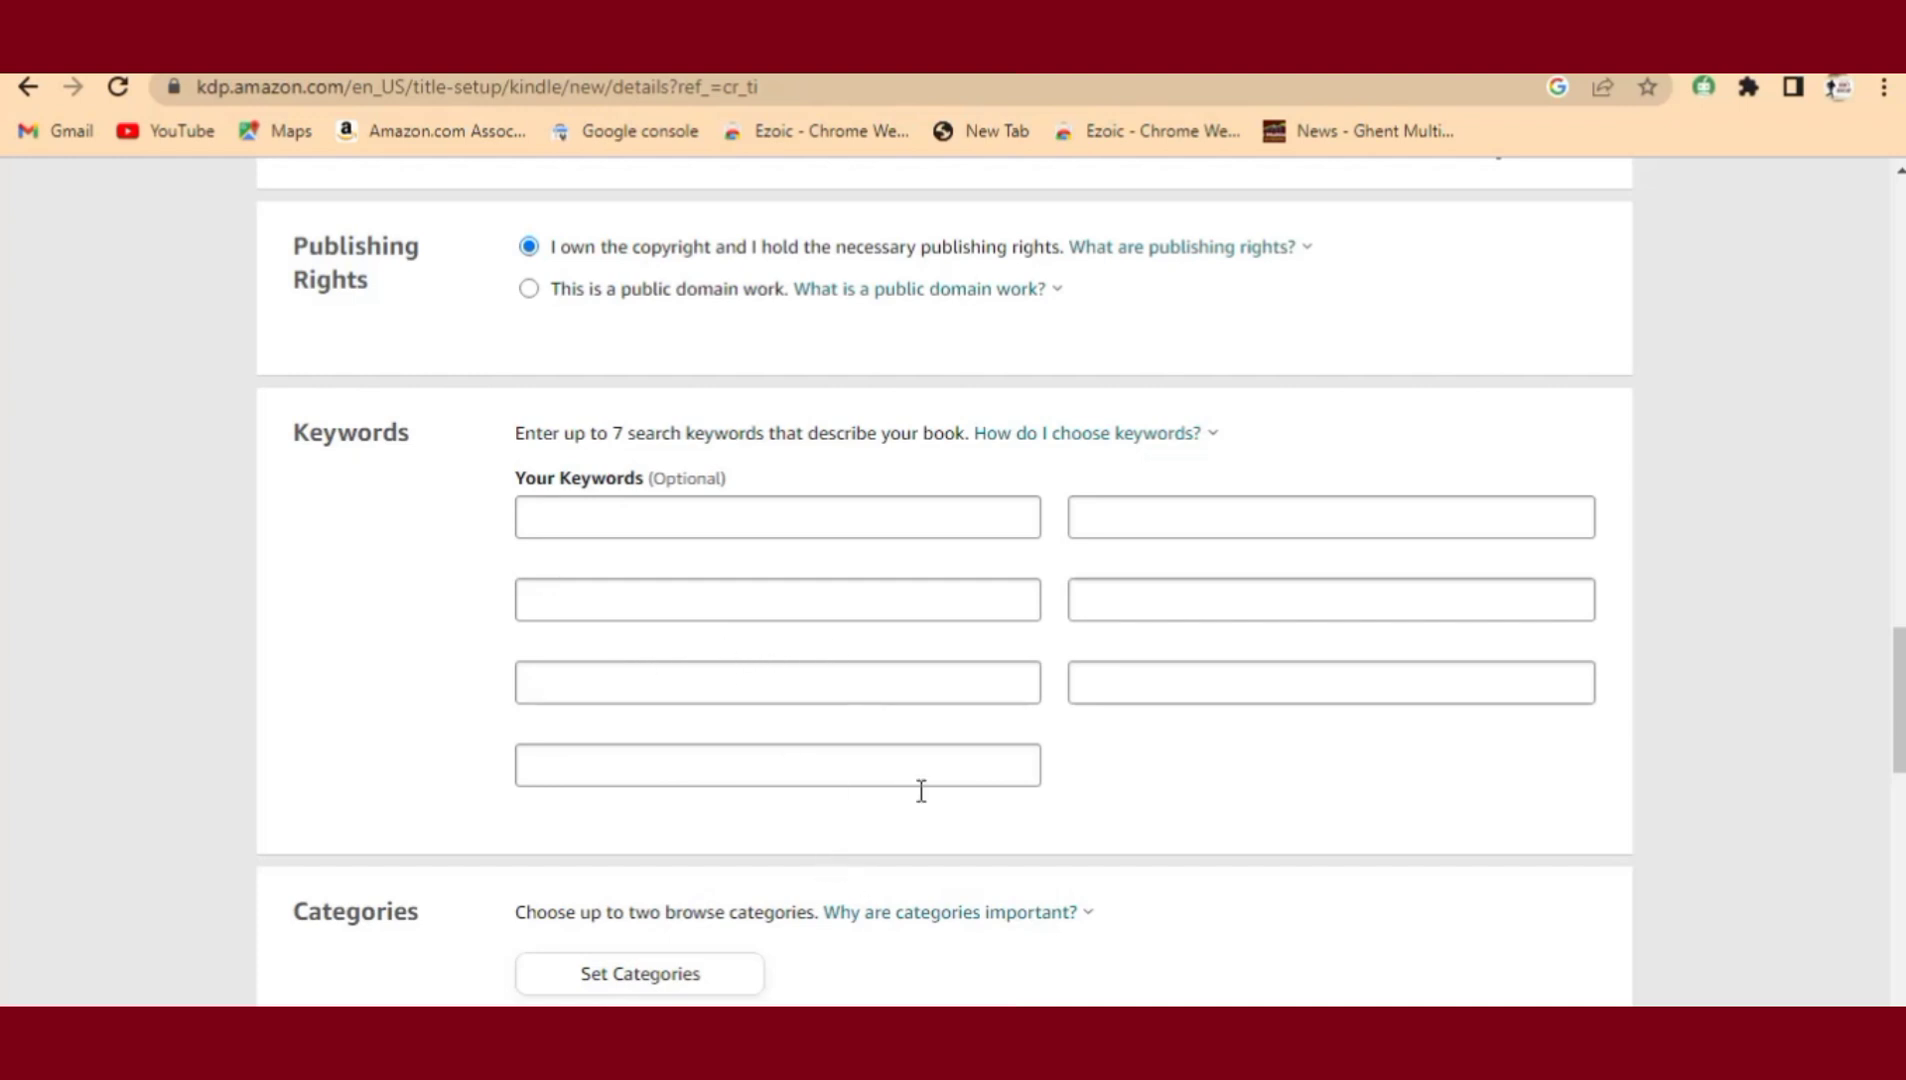
- Ask ChatGPT 'Give me 7 Keywords' for the book listing
mouse_move(1055, 1040)
key(alt+Tab)
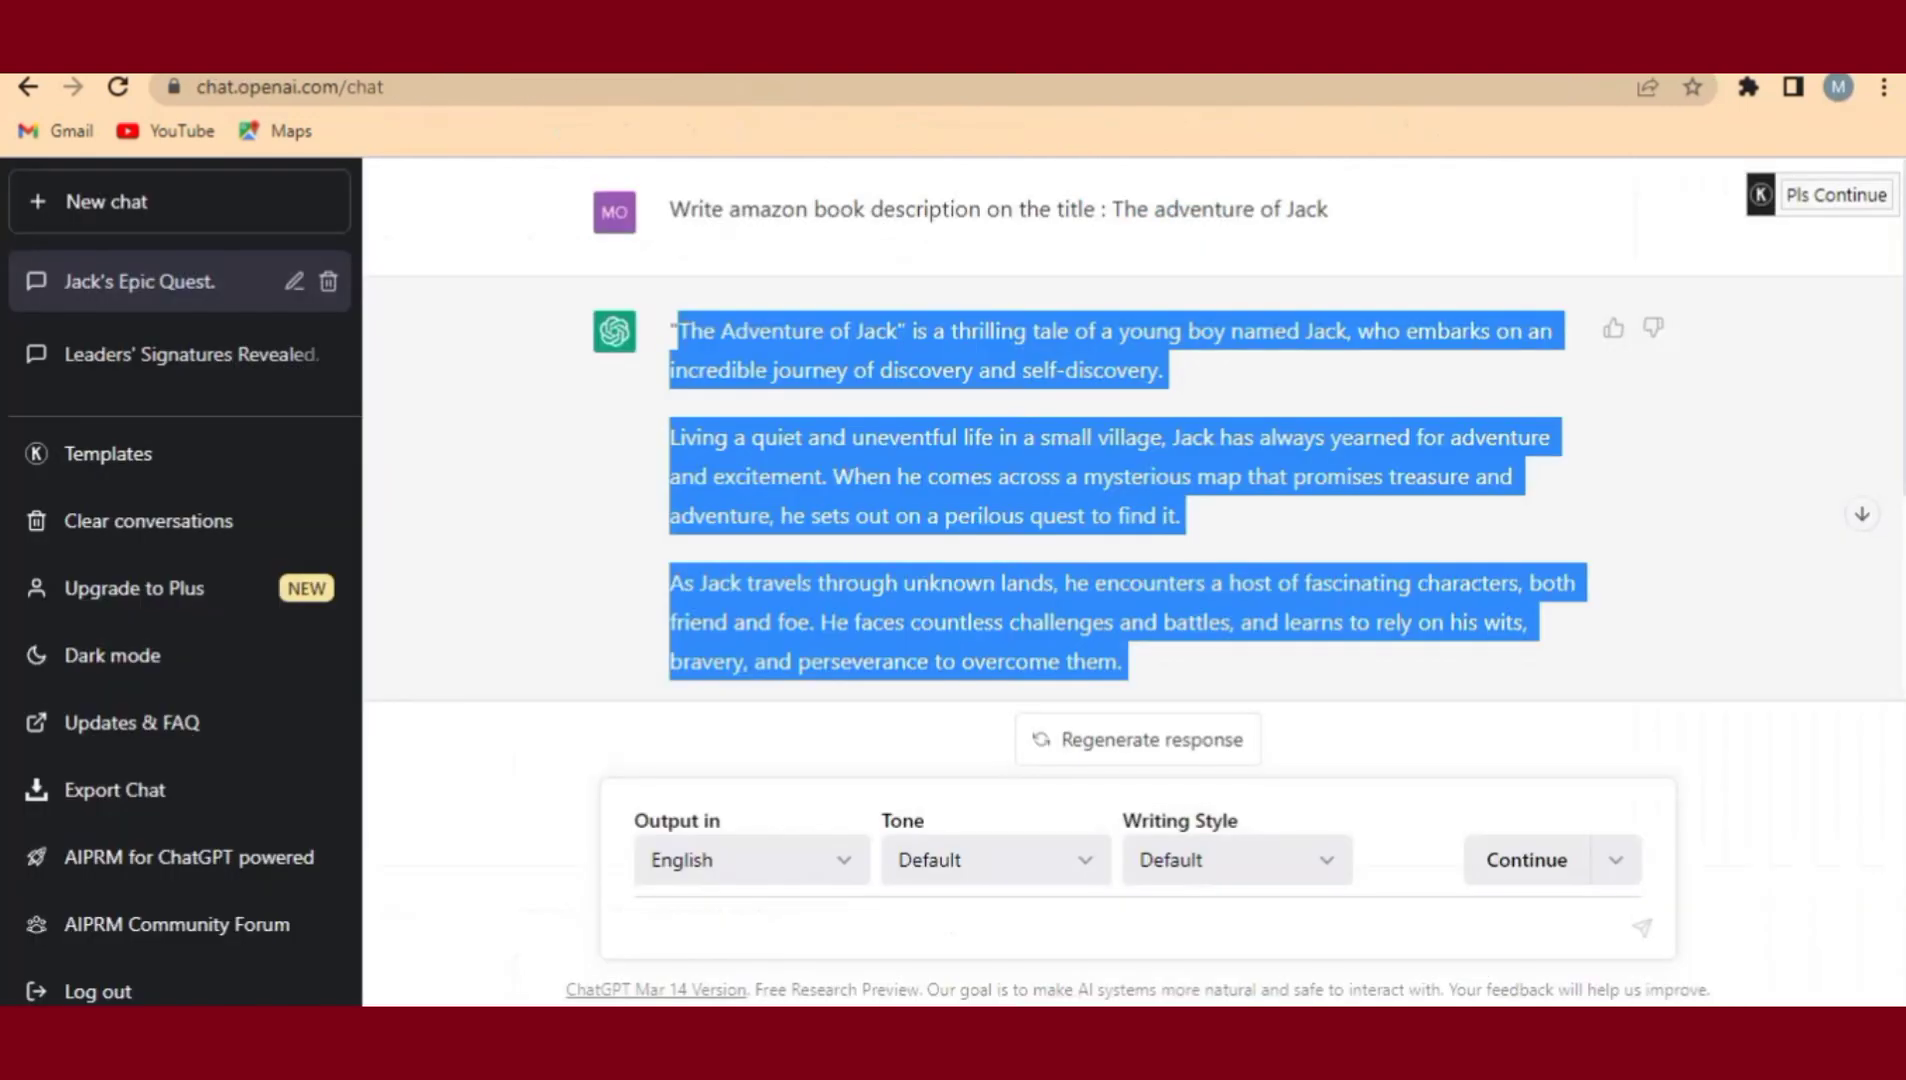
click(791, 688)
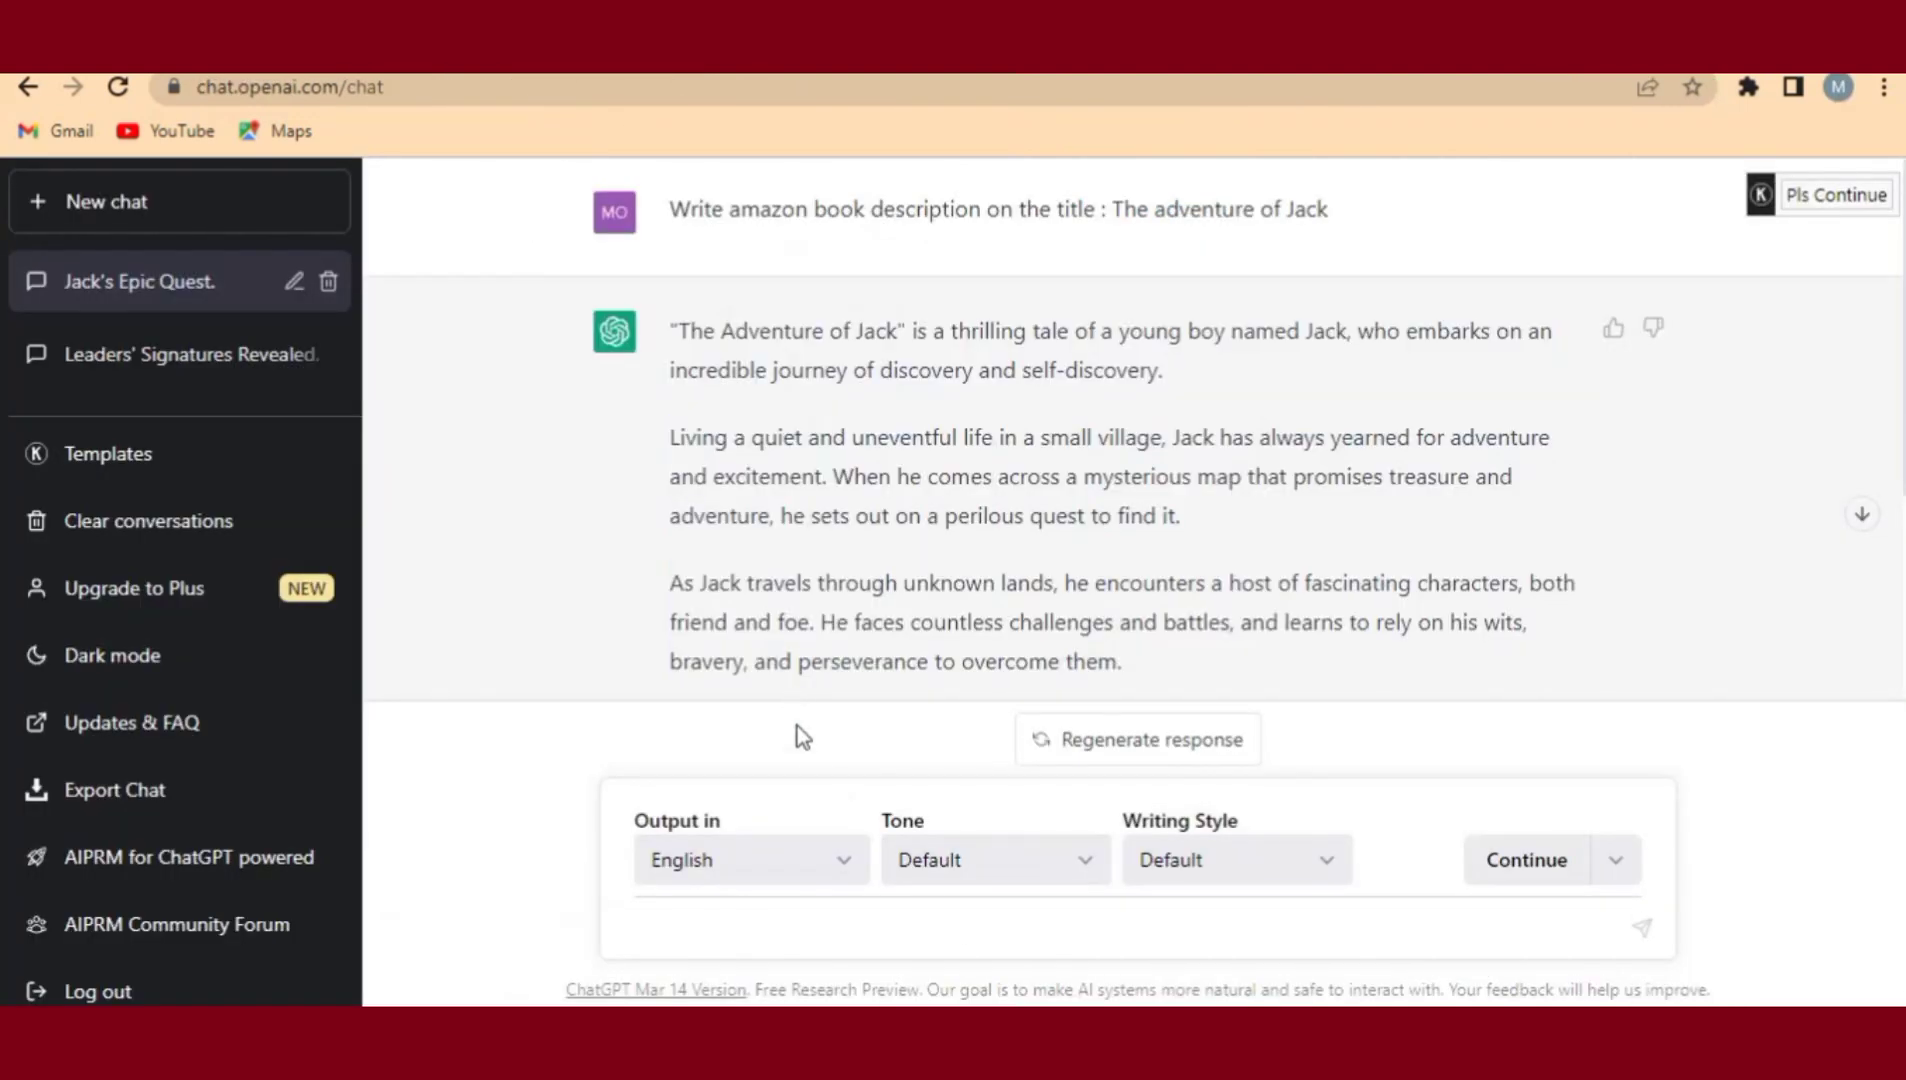
click(734, 926)
text(Give me 7 Keywor)
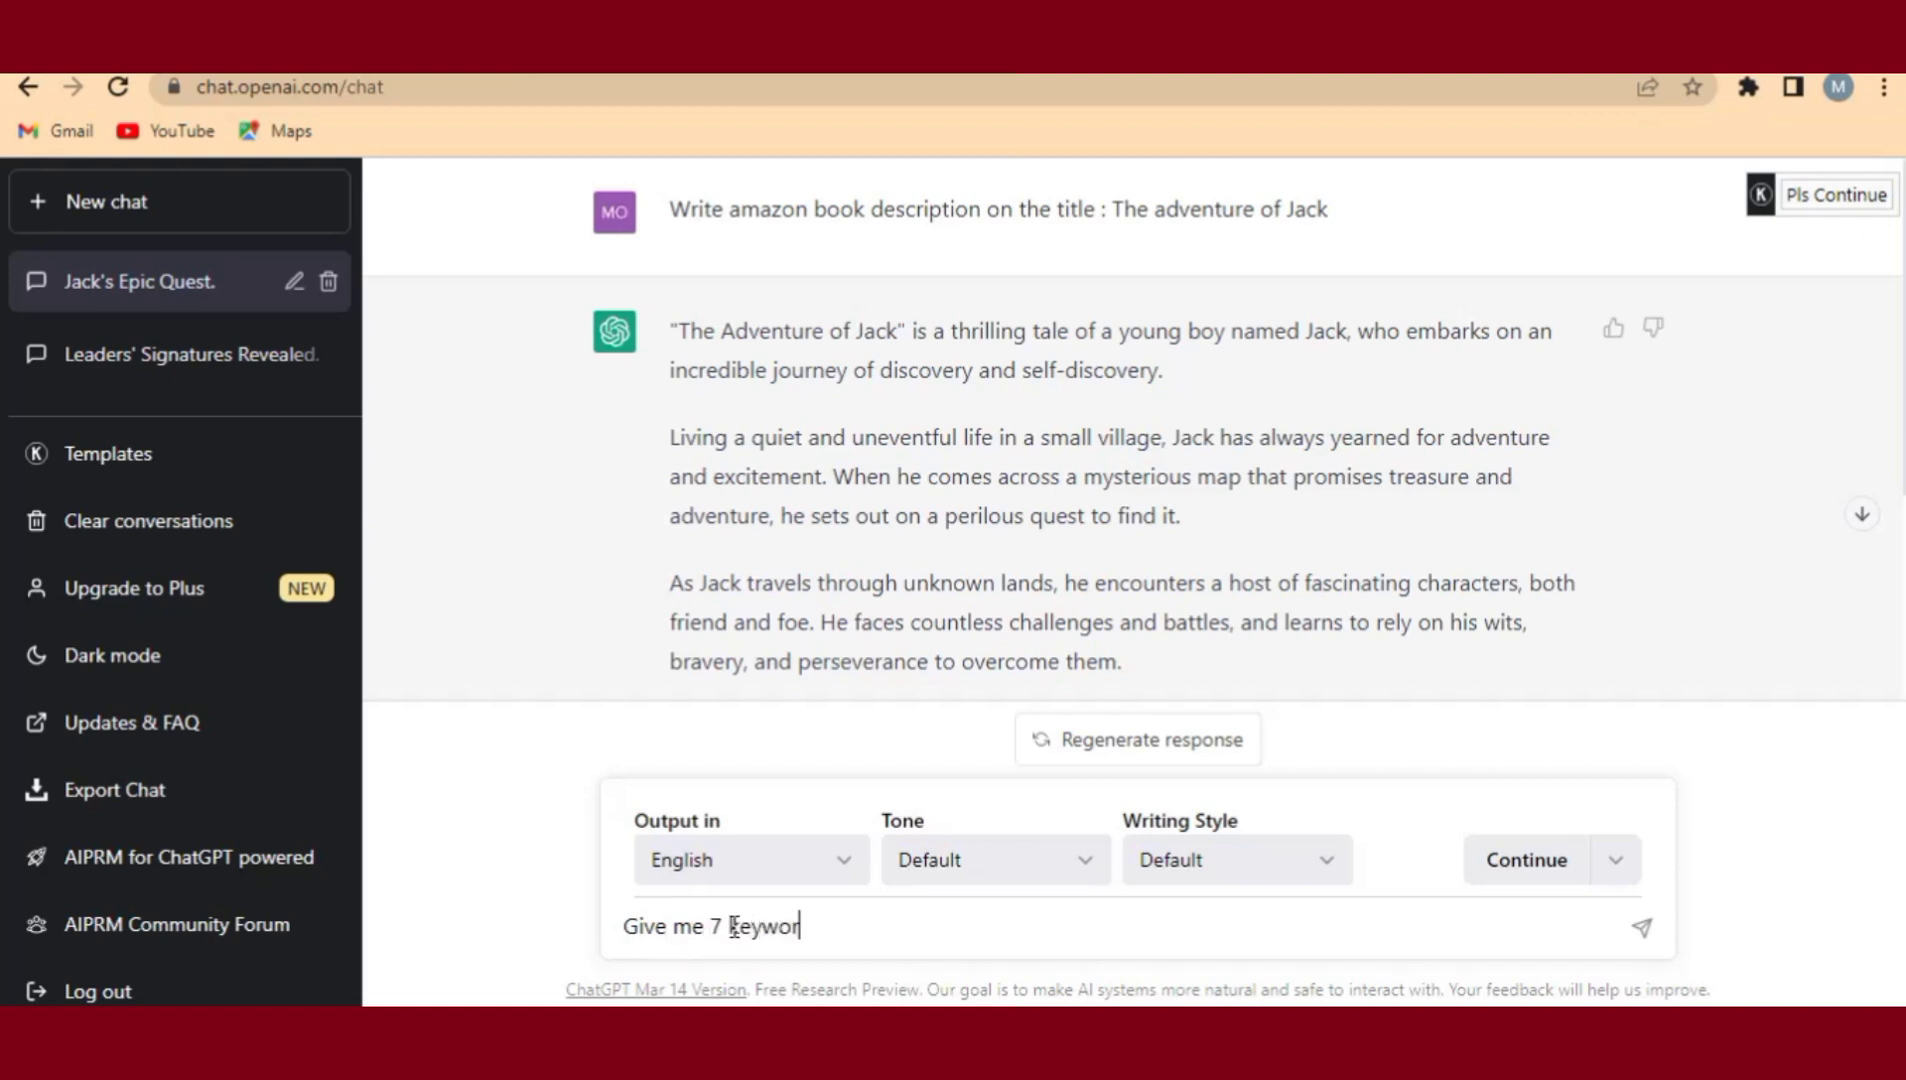
text(ds)
key(Return)
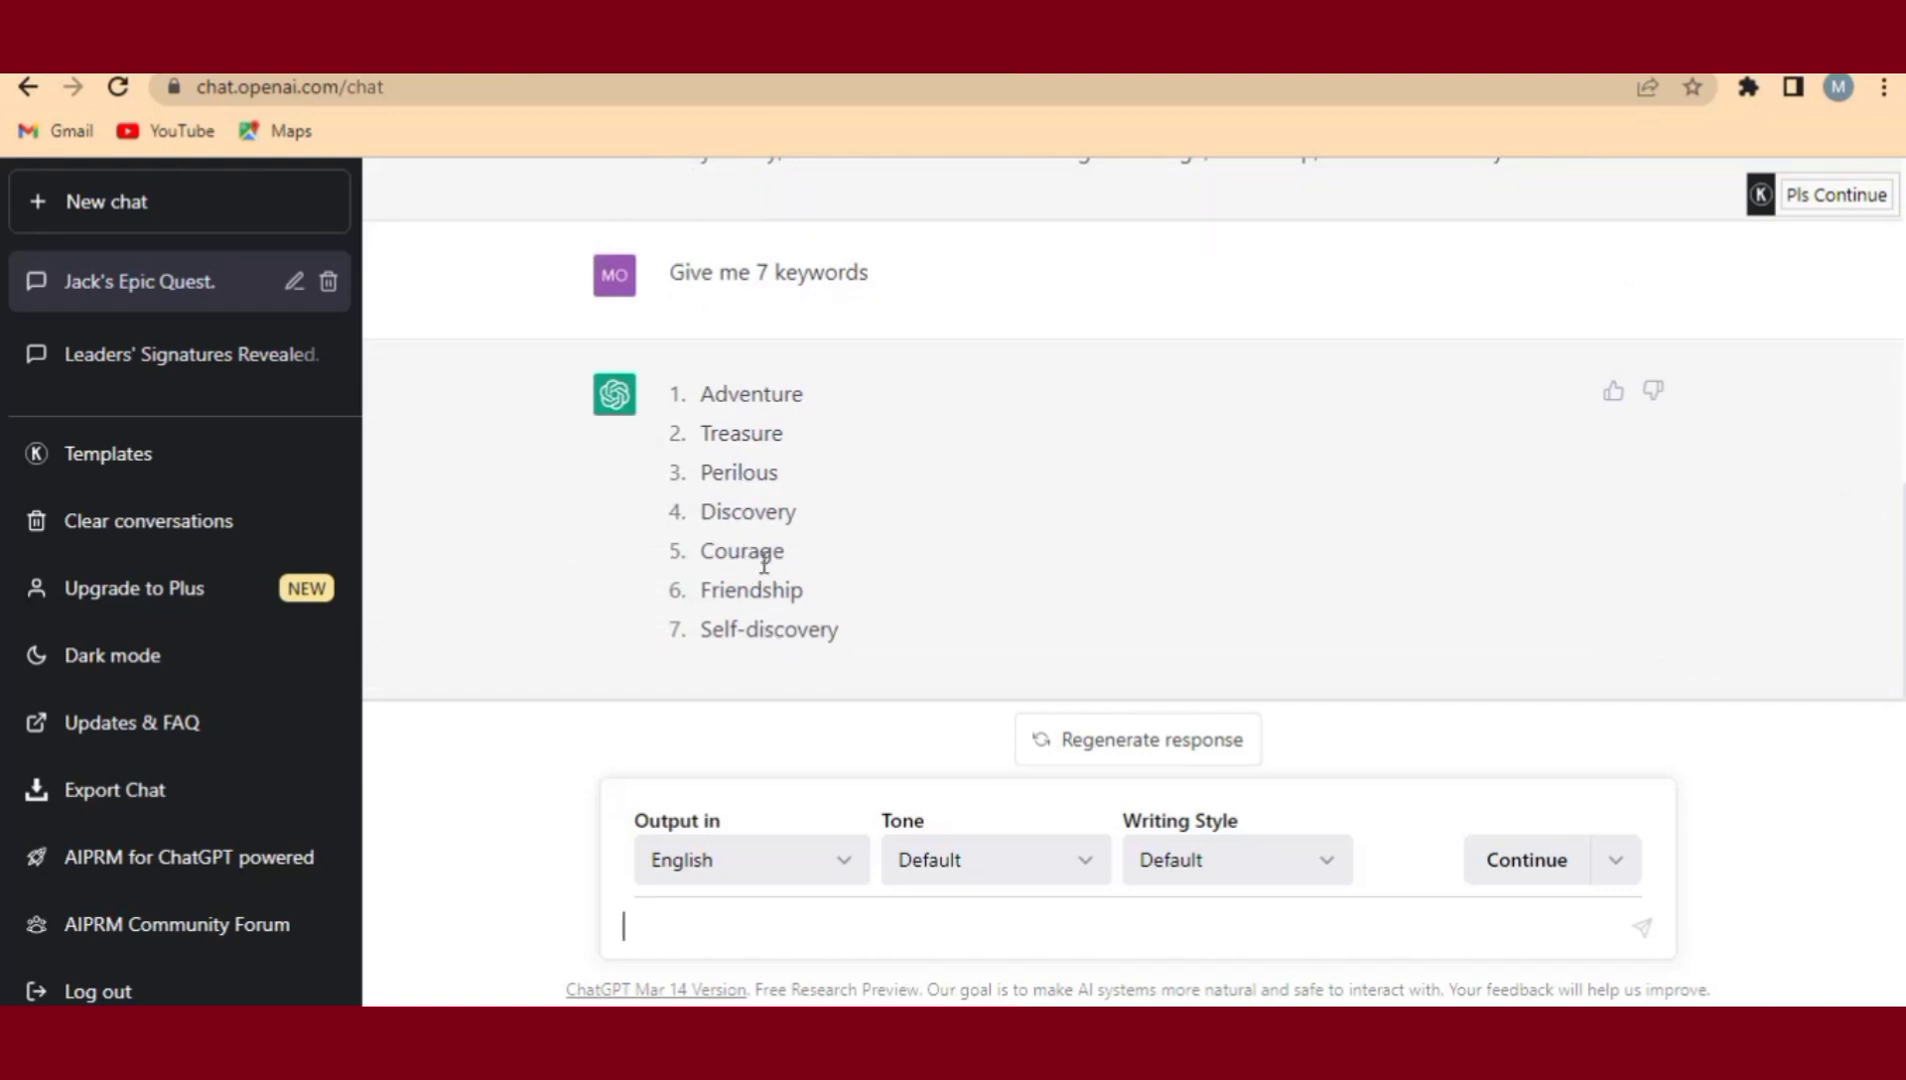
- Copy 'Adventure' from ChatGPT's reply into the first KDP keyword field
double_click(762, 394)
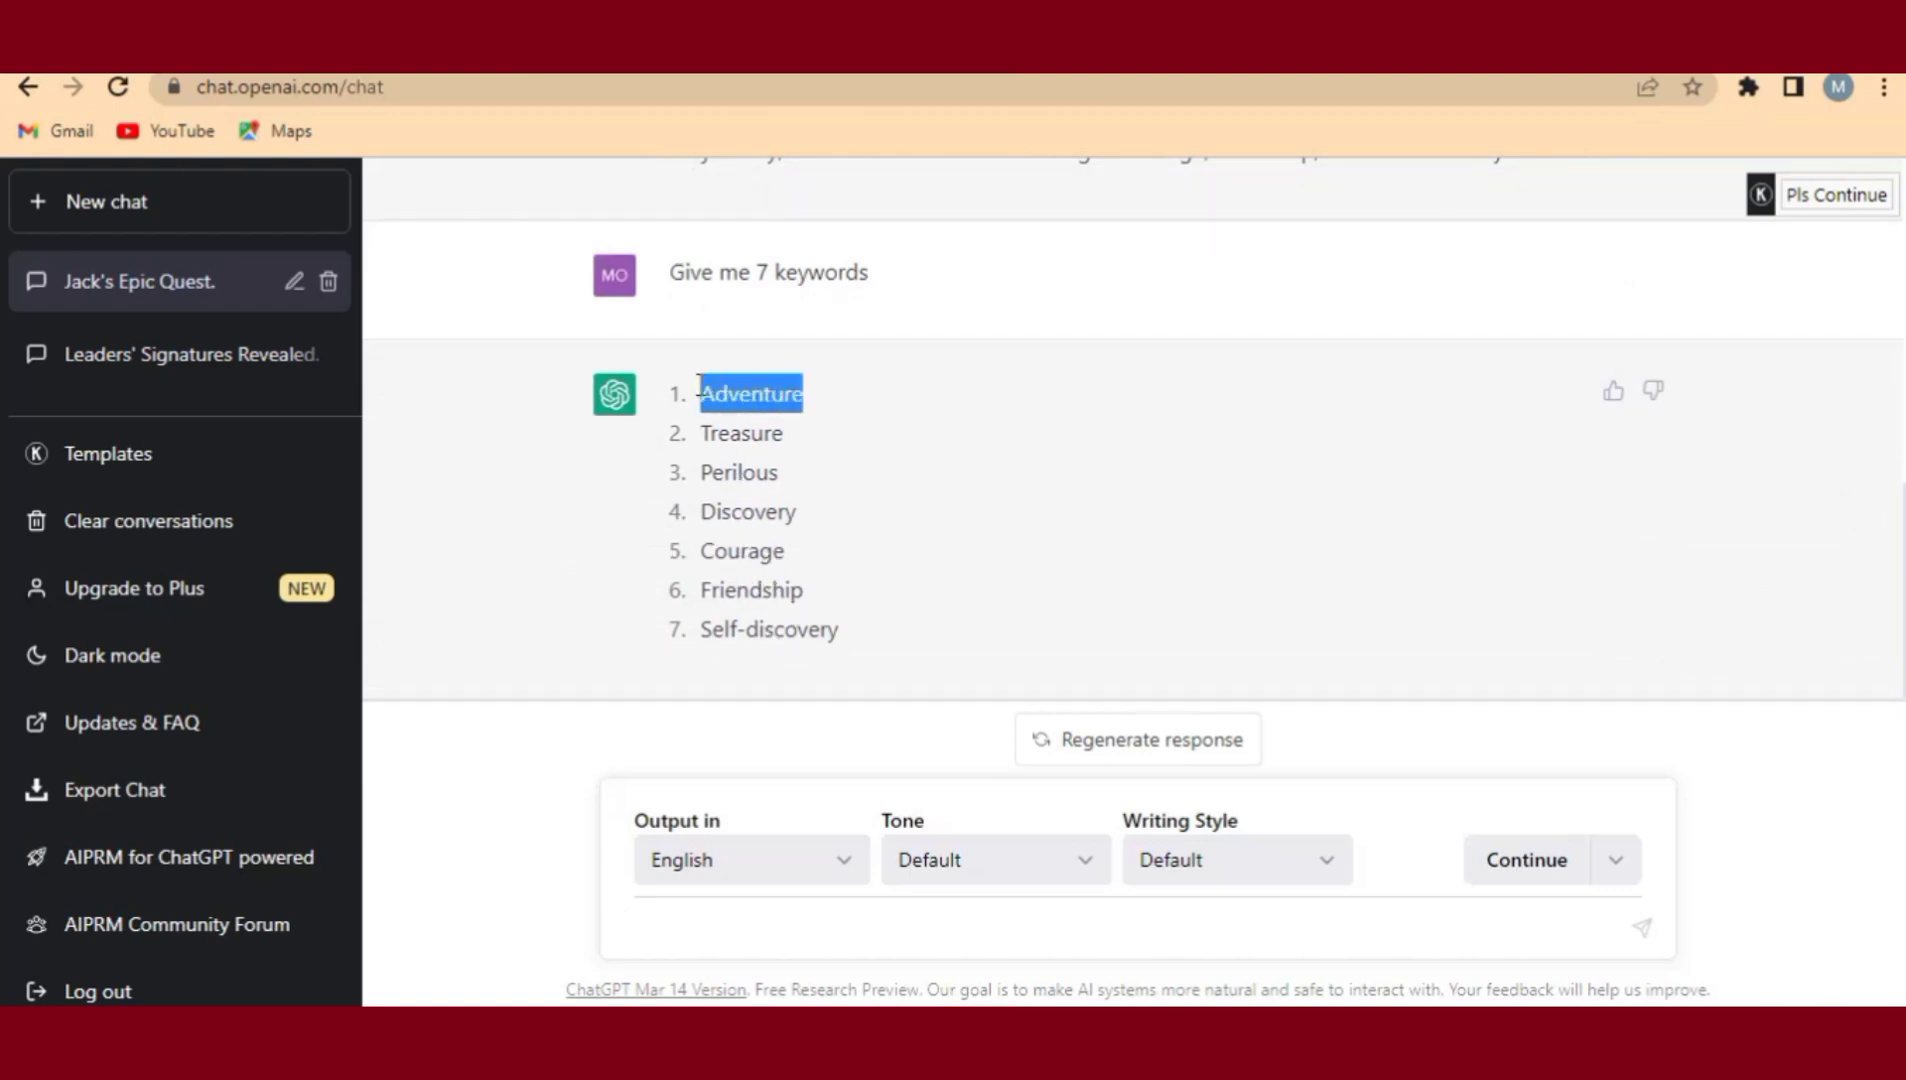
right_click(752, 400)
click(770, 407)
mouse_move(1055, 1040)
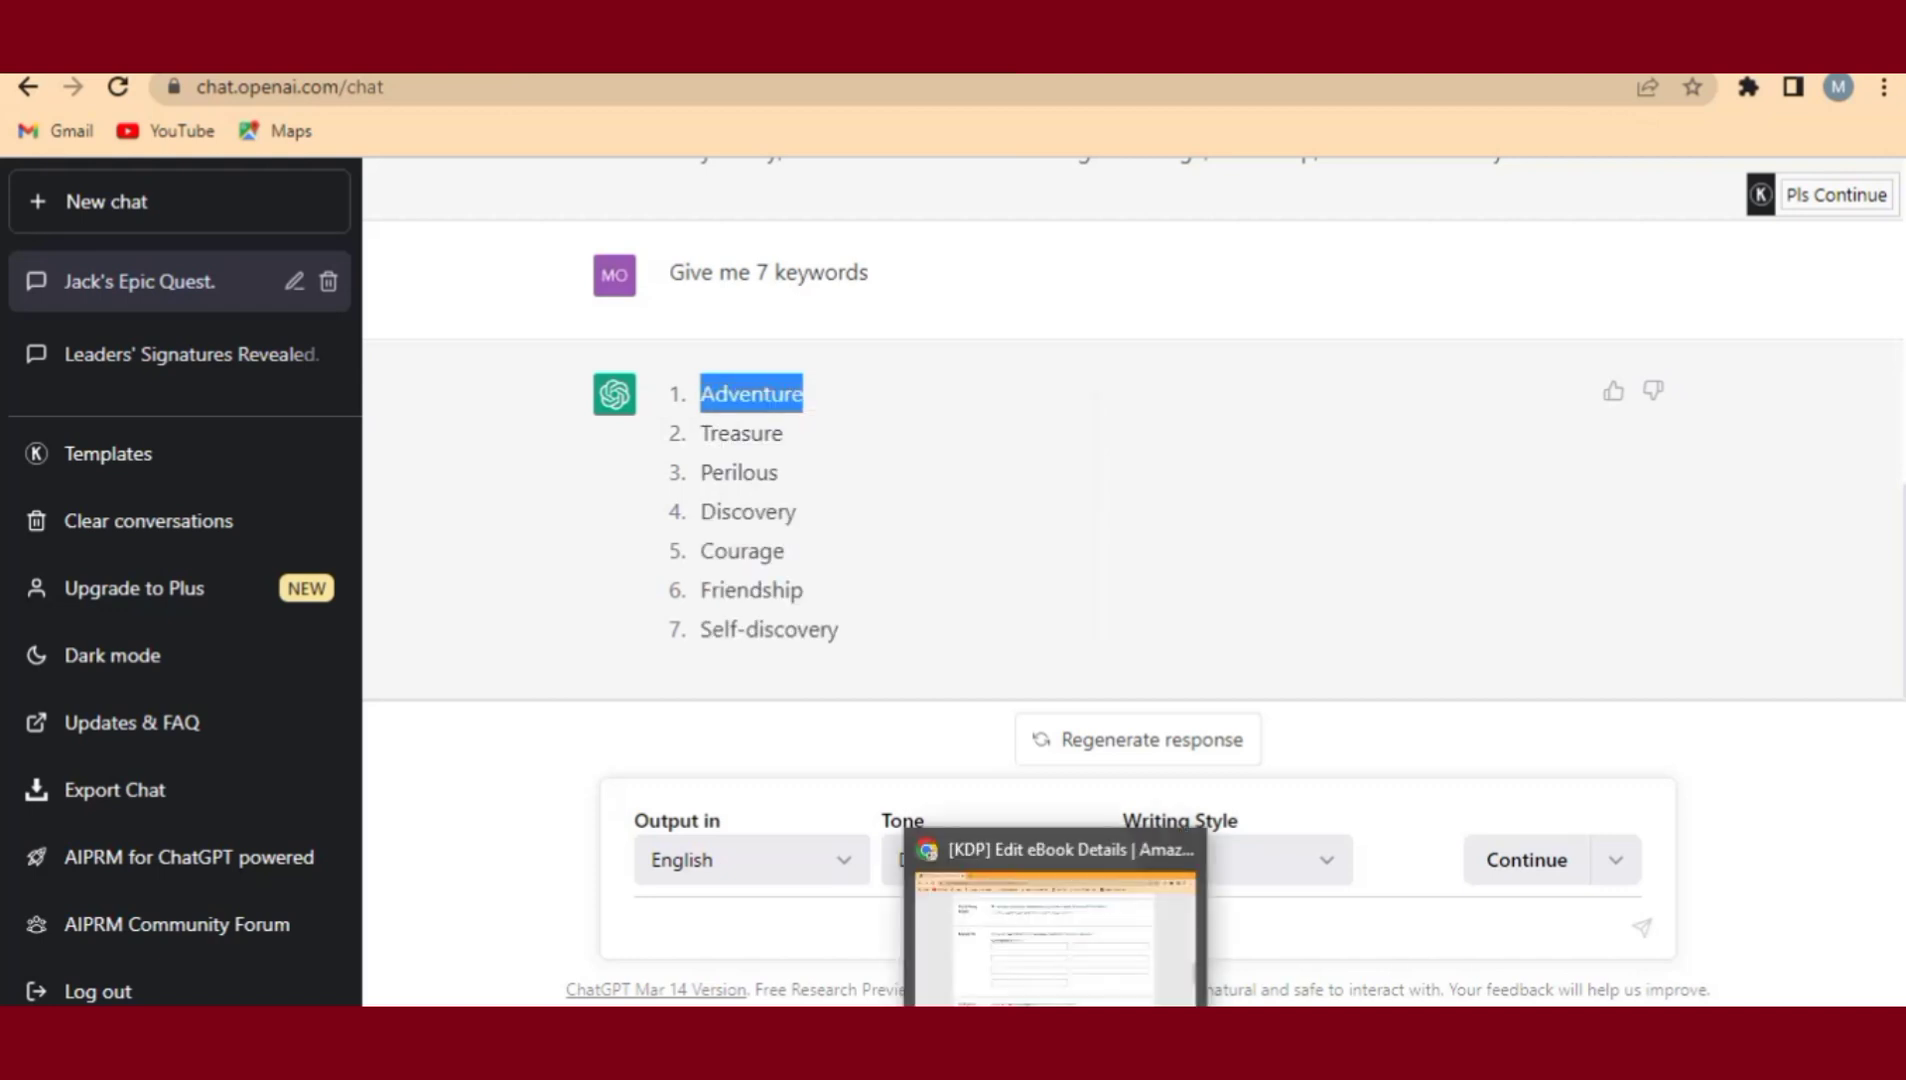
click(1055, 940)
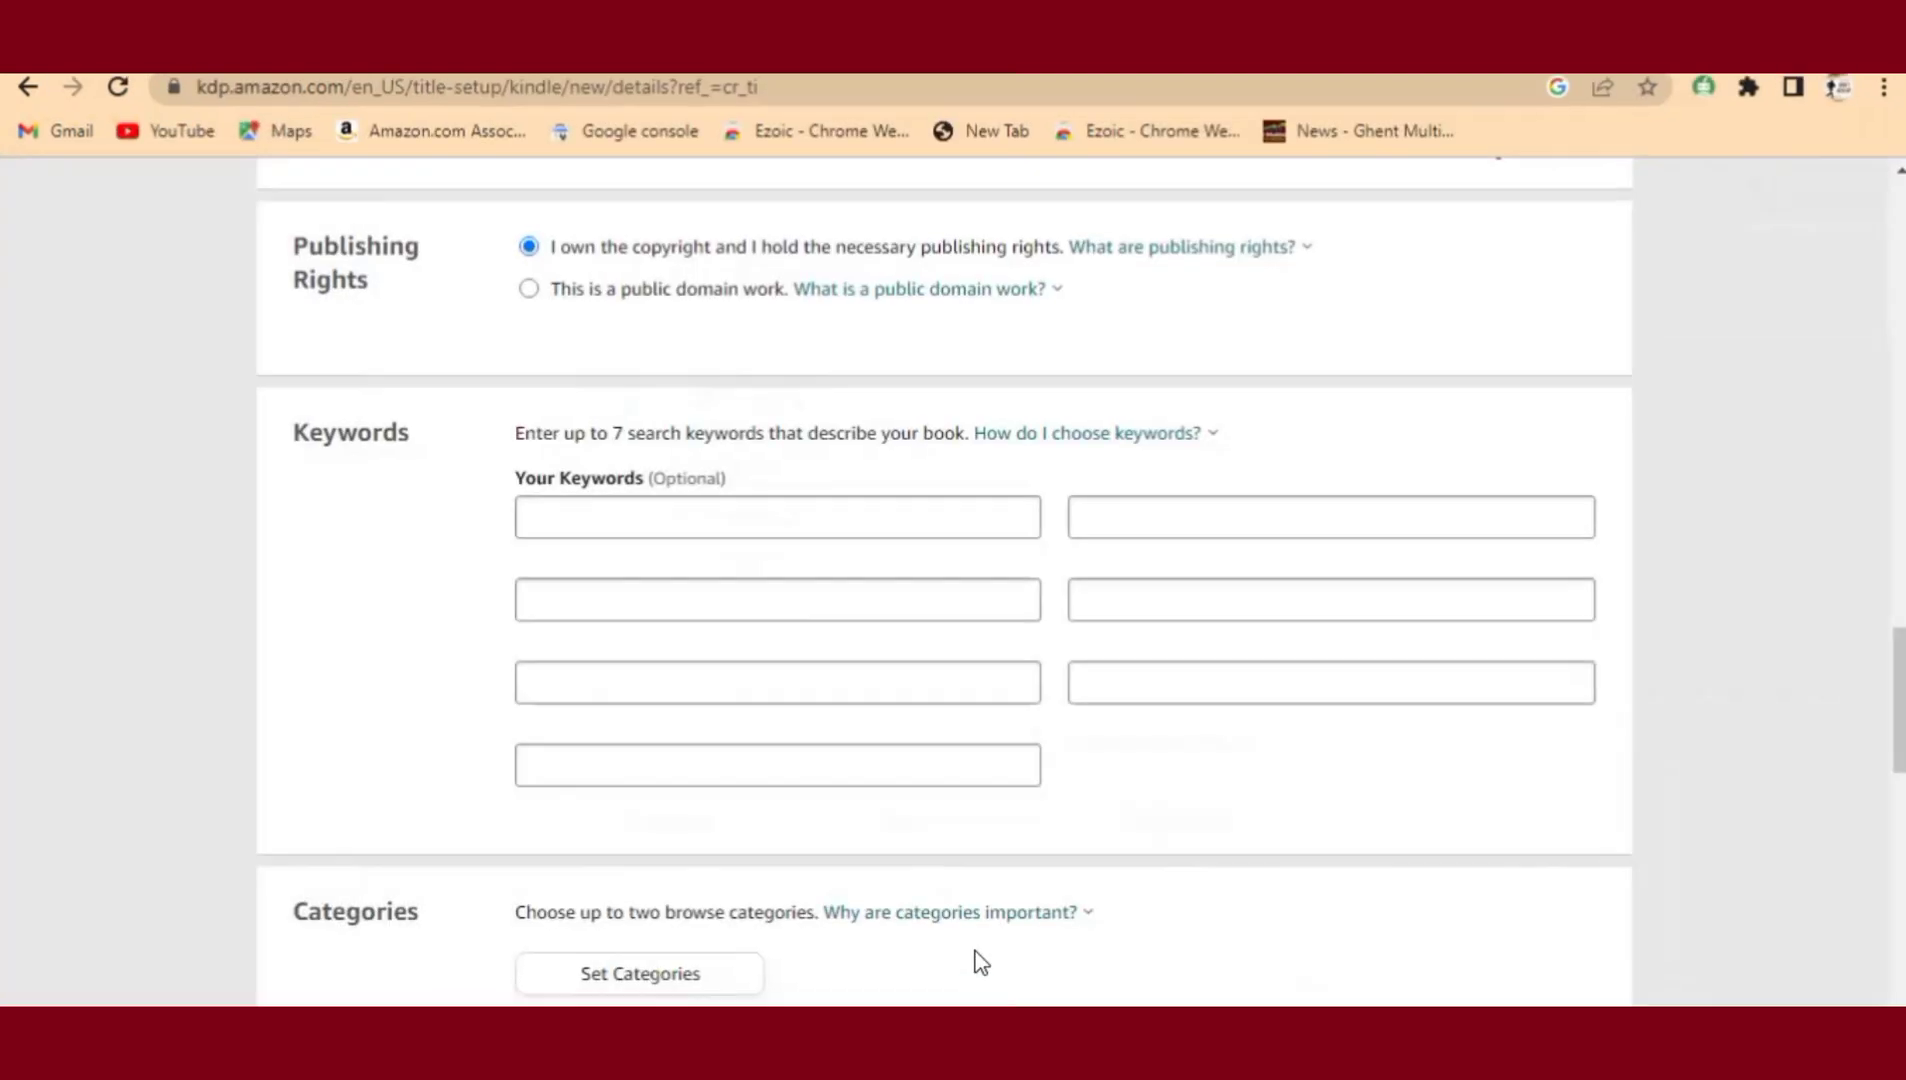
right_click(616, 516)
click(695, 740)
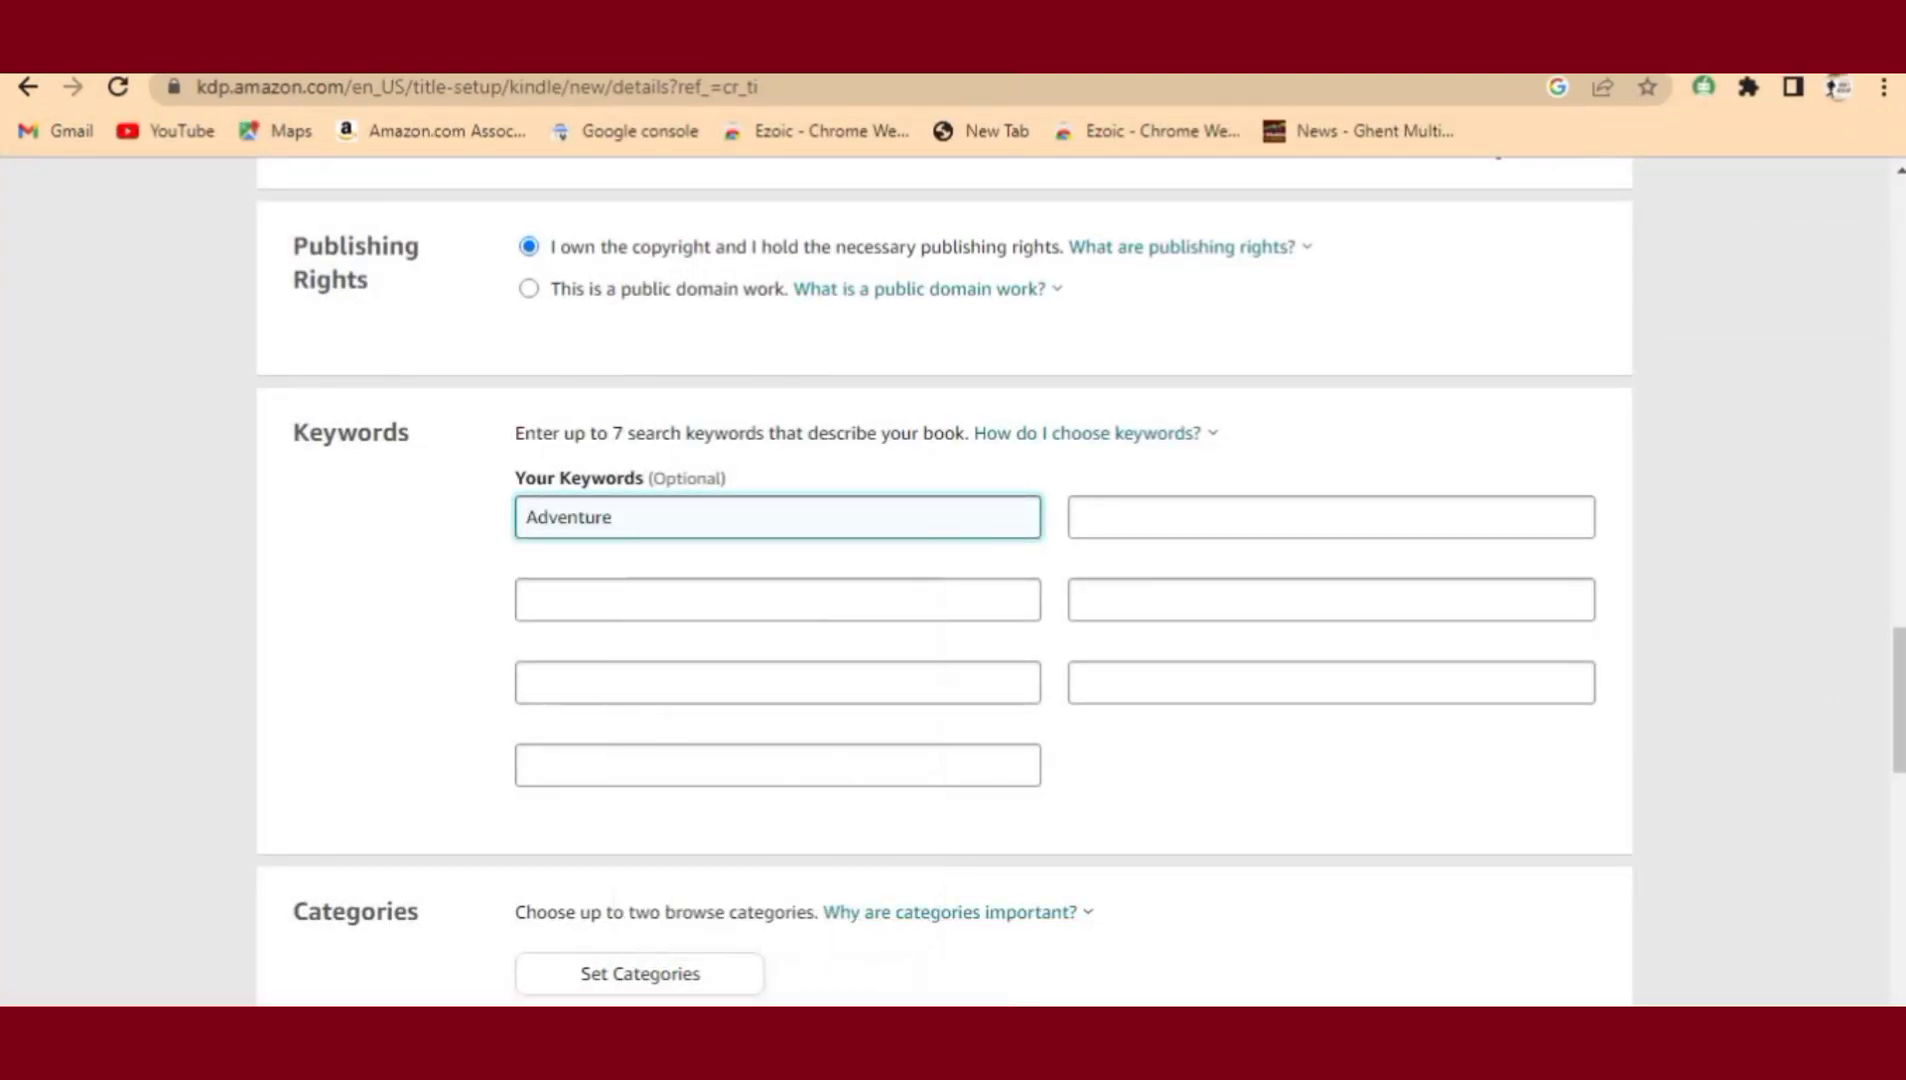
- Copy 'Treasure' from the ChatGPT list into the second keyword field
key(alt+Tab)
click(812, 428)
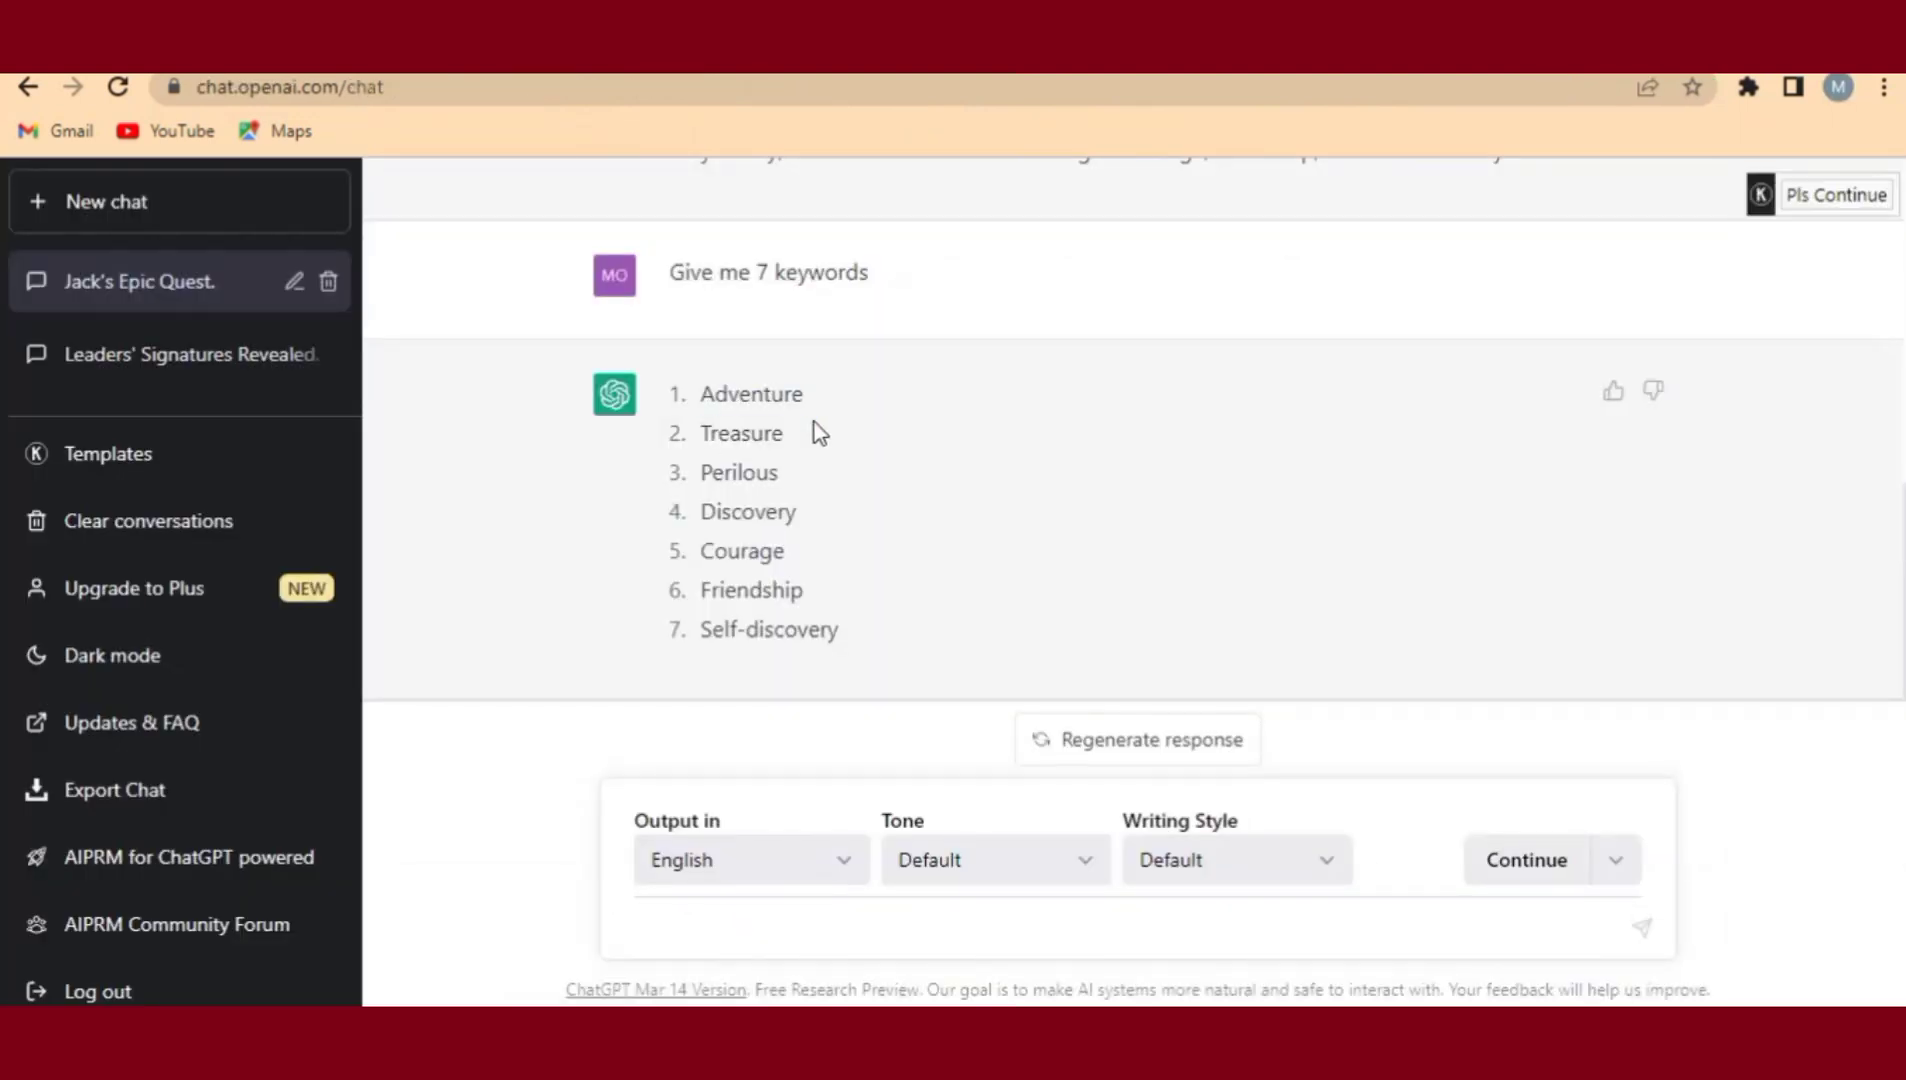
double_click(745, 433)
right_click(745, 433)
click(752, 458)
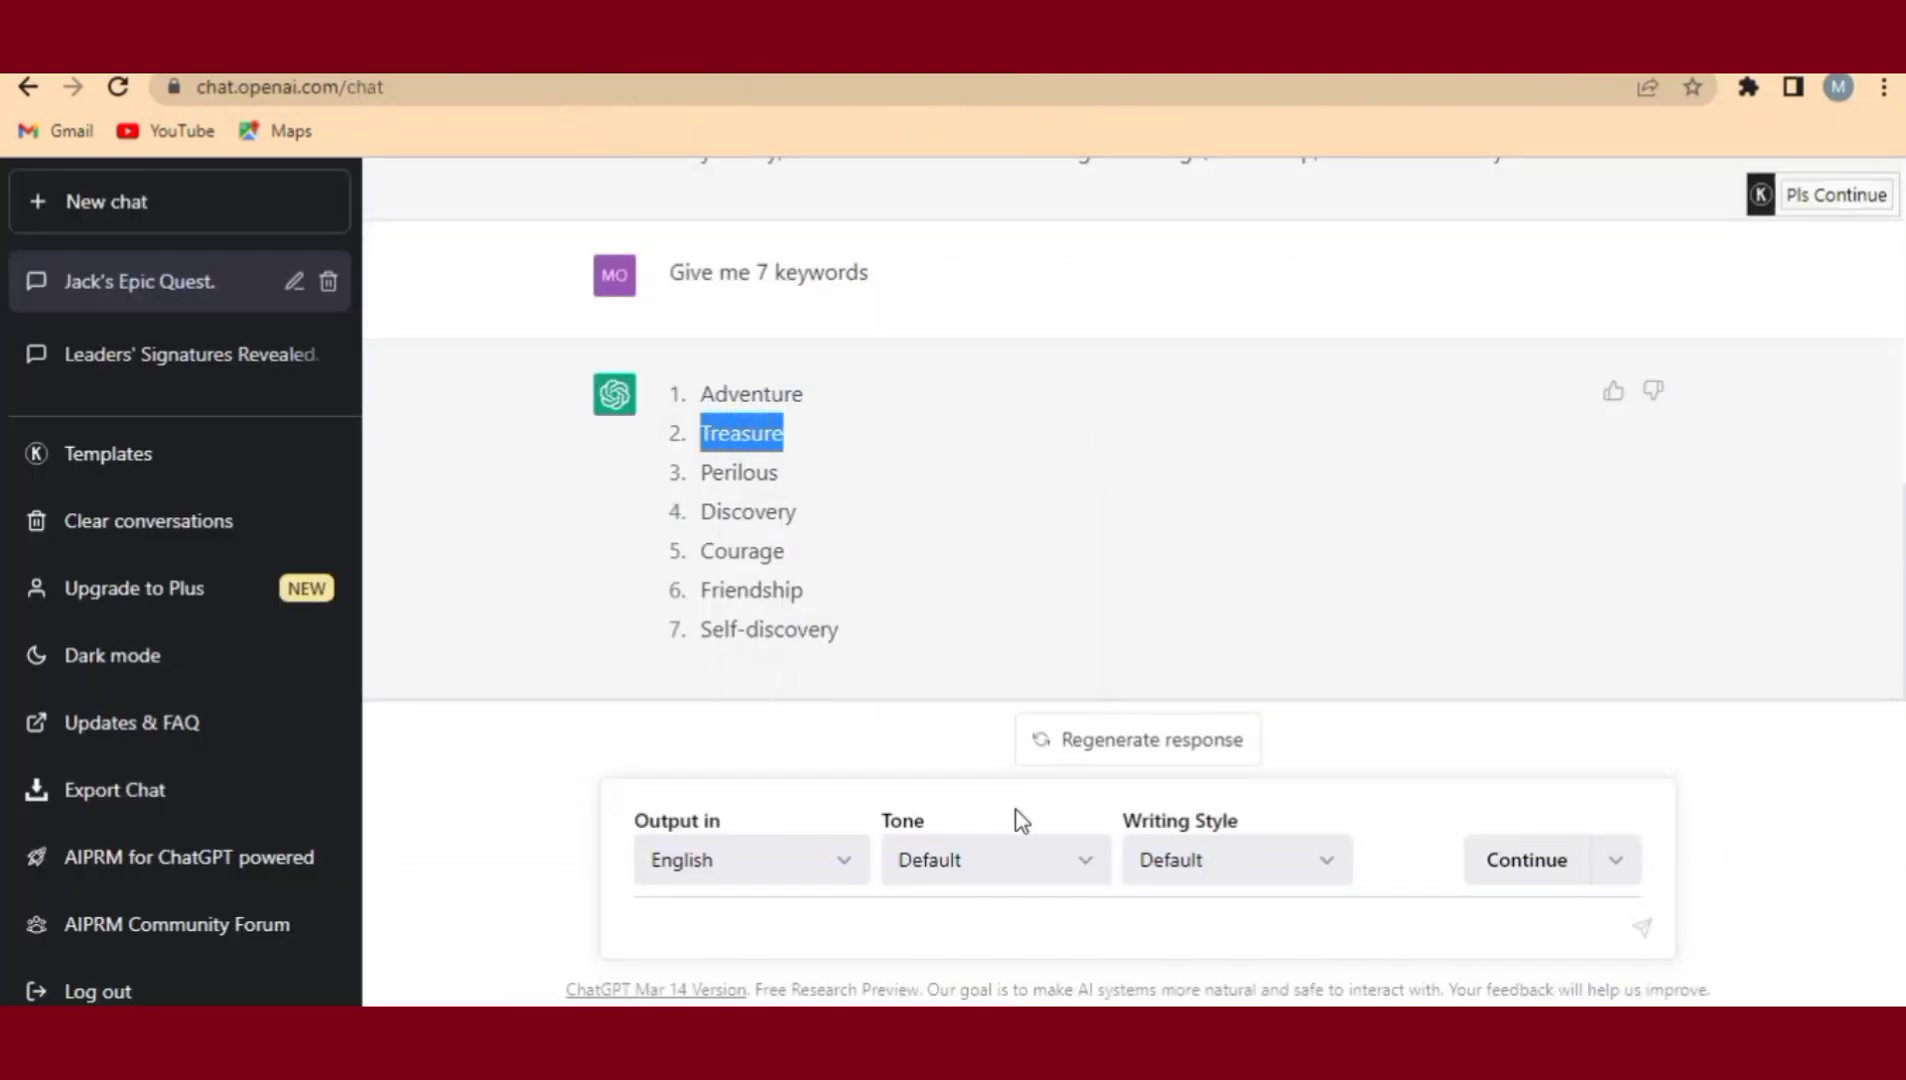
key(alt+Tab)
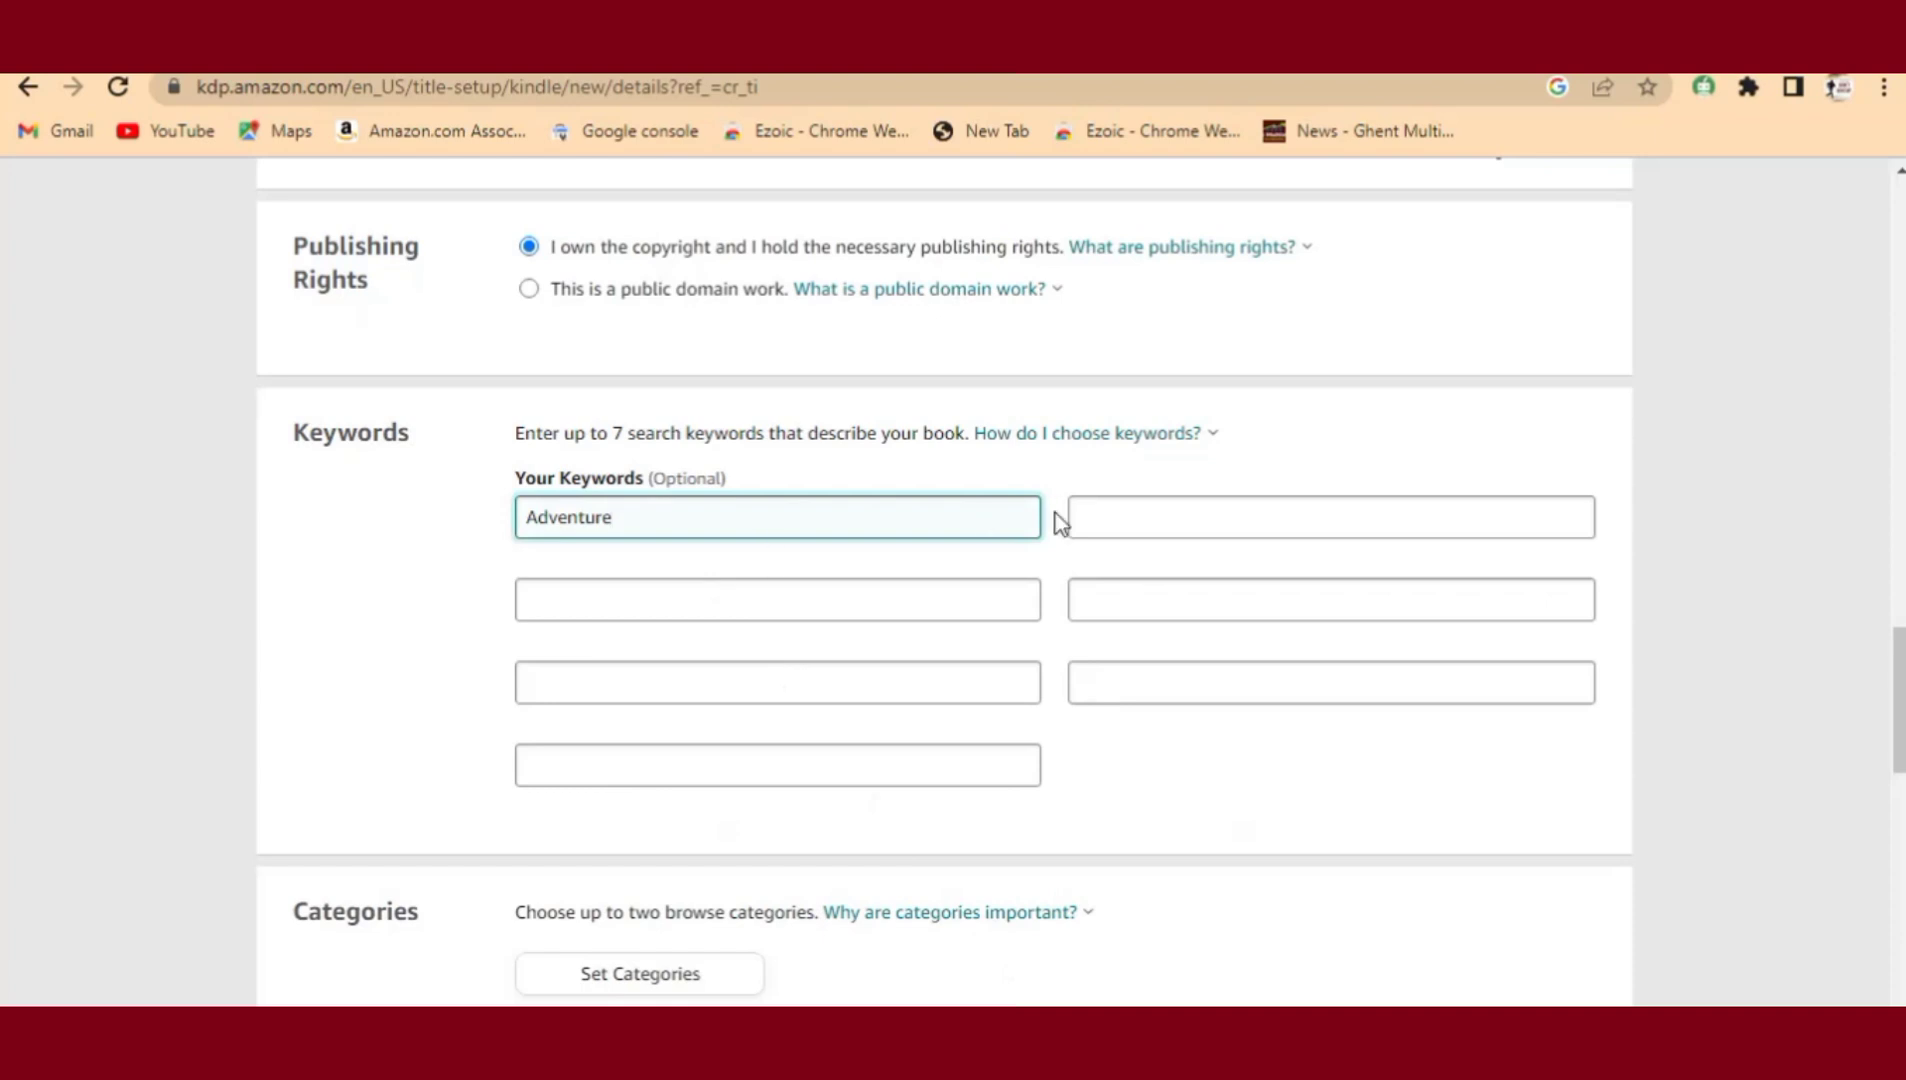
click(1093, 511)
right_click(1093, 511)
click(1140, 729)
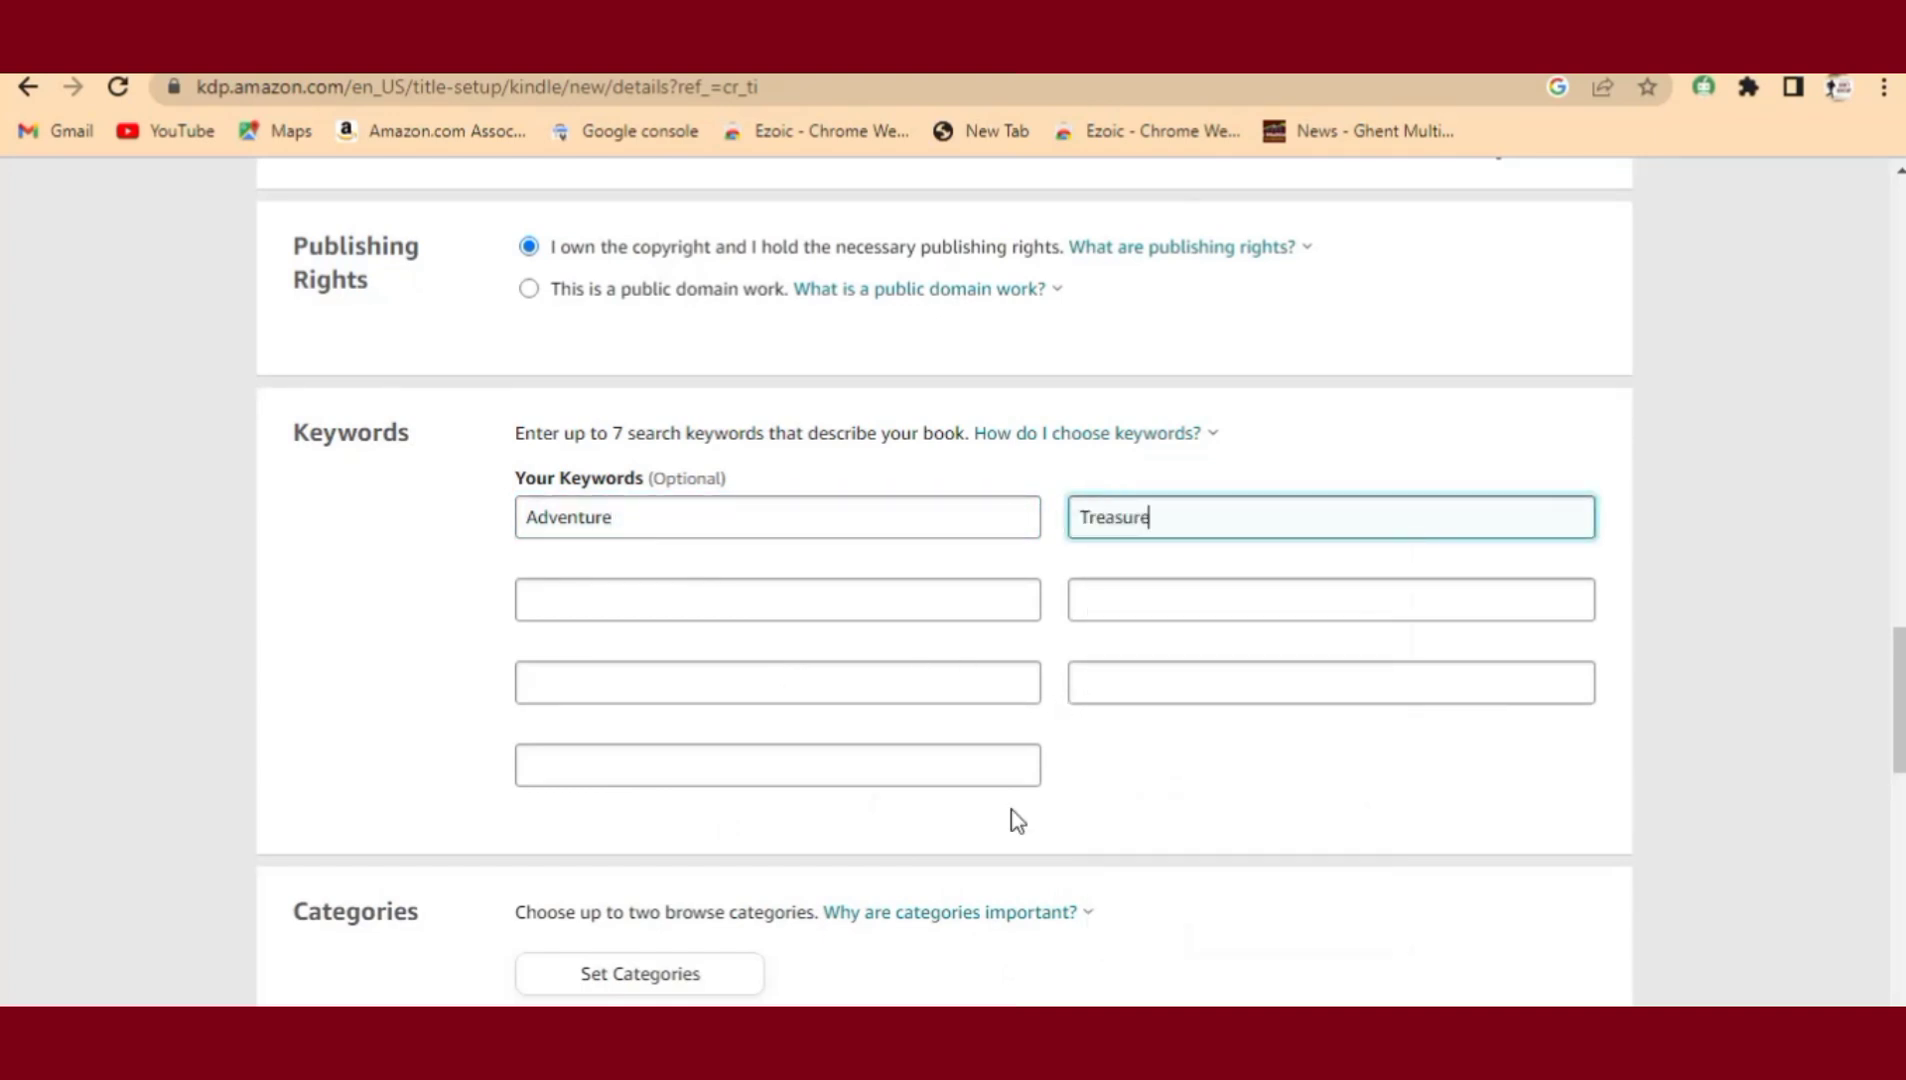
mouse_move(1124, 1055)
- Copy 'Perilous' from the ChatGPT list into the third keyword field
key(alt+Tab)
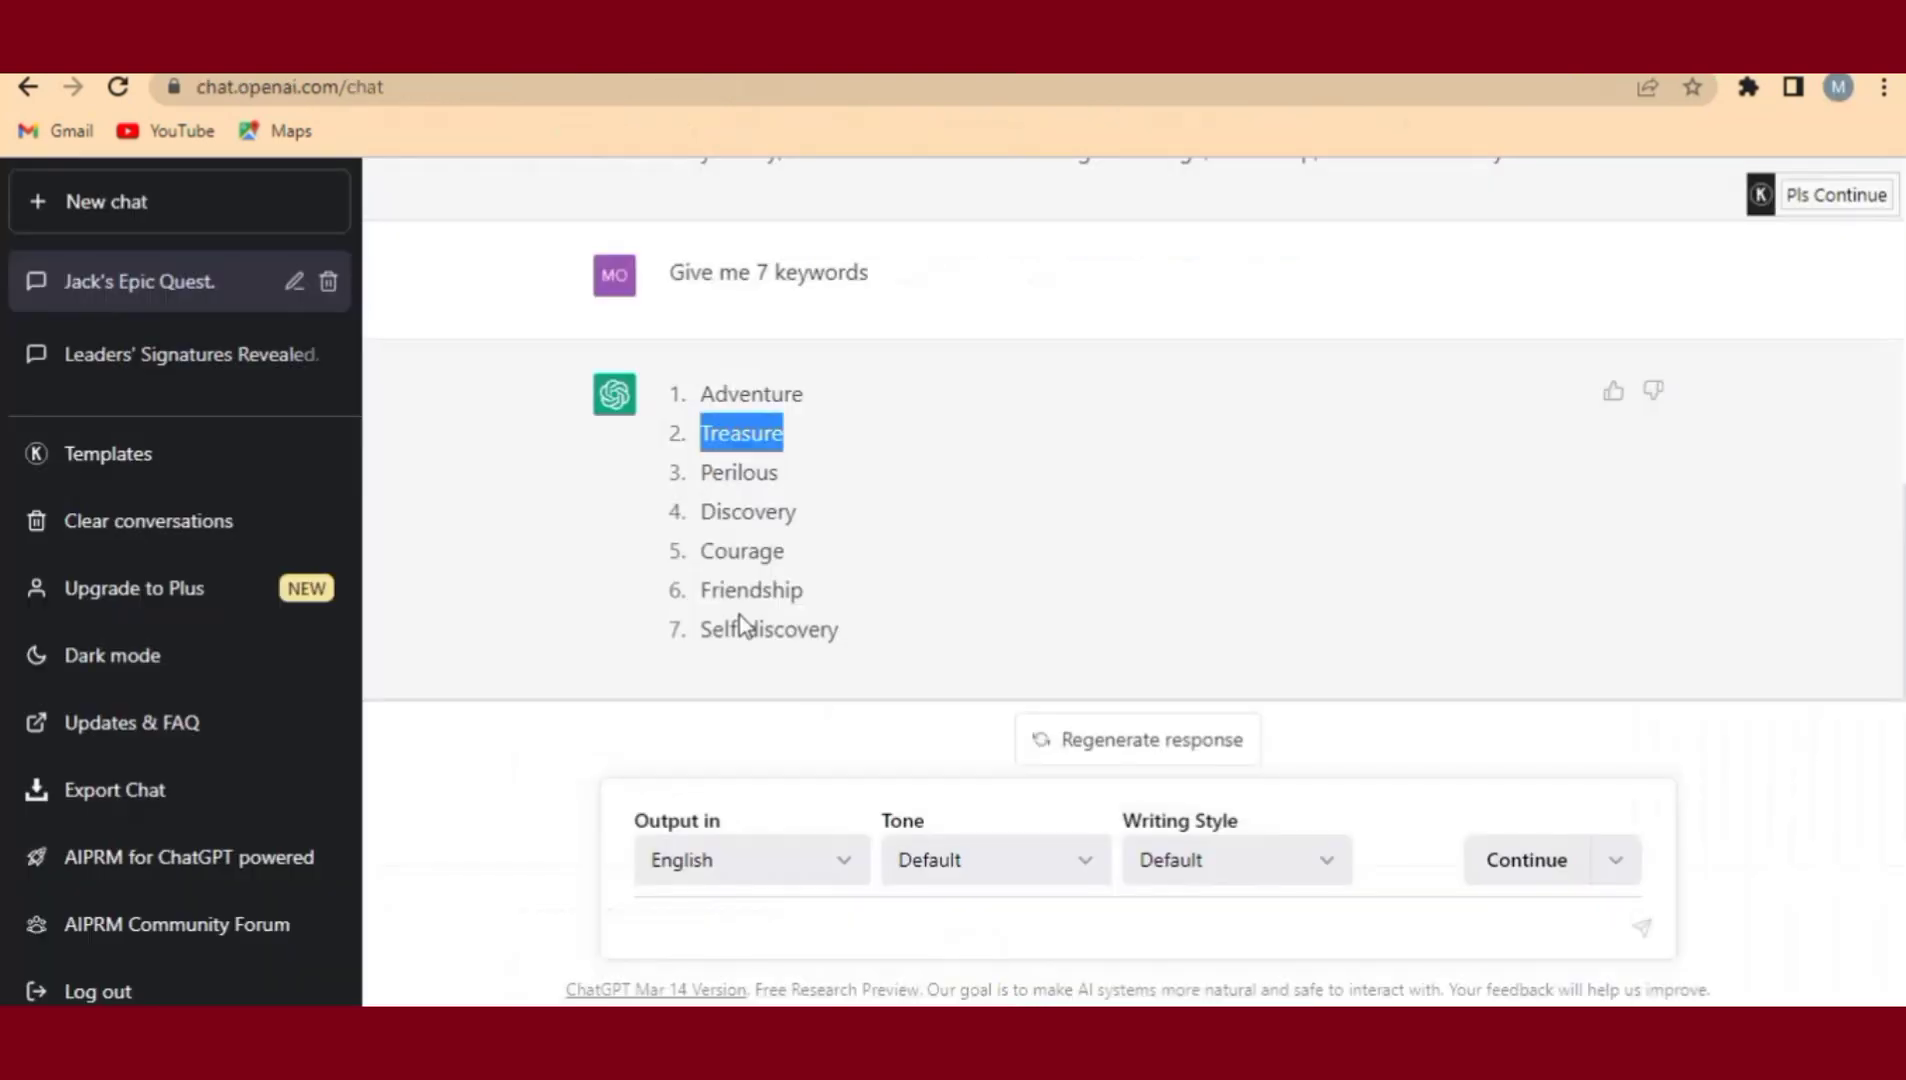
drag(818, 485, 702, 472)
right_click(702, 470)
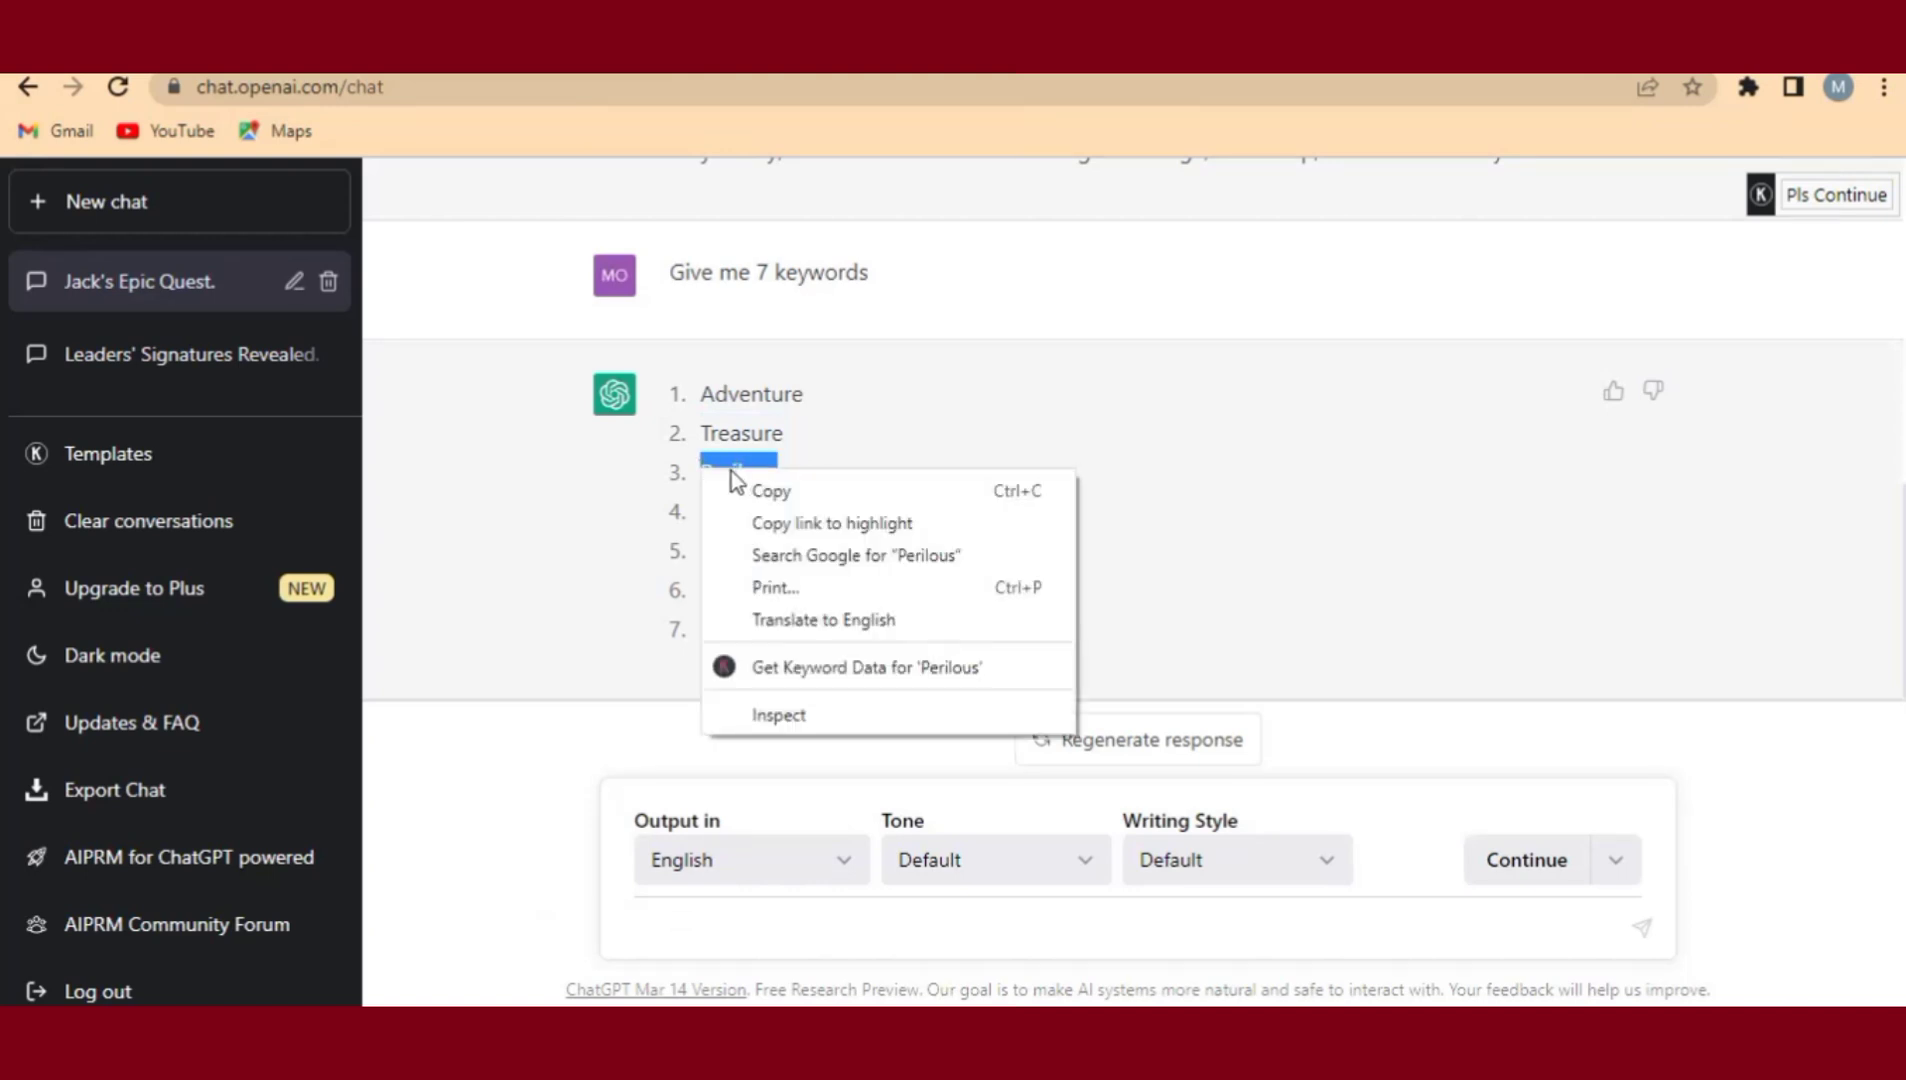
click(766, 492)
key(alt+Tab)
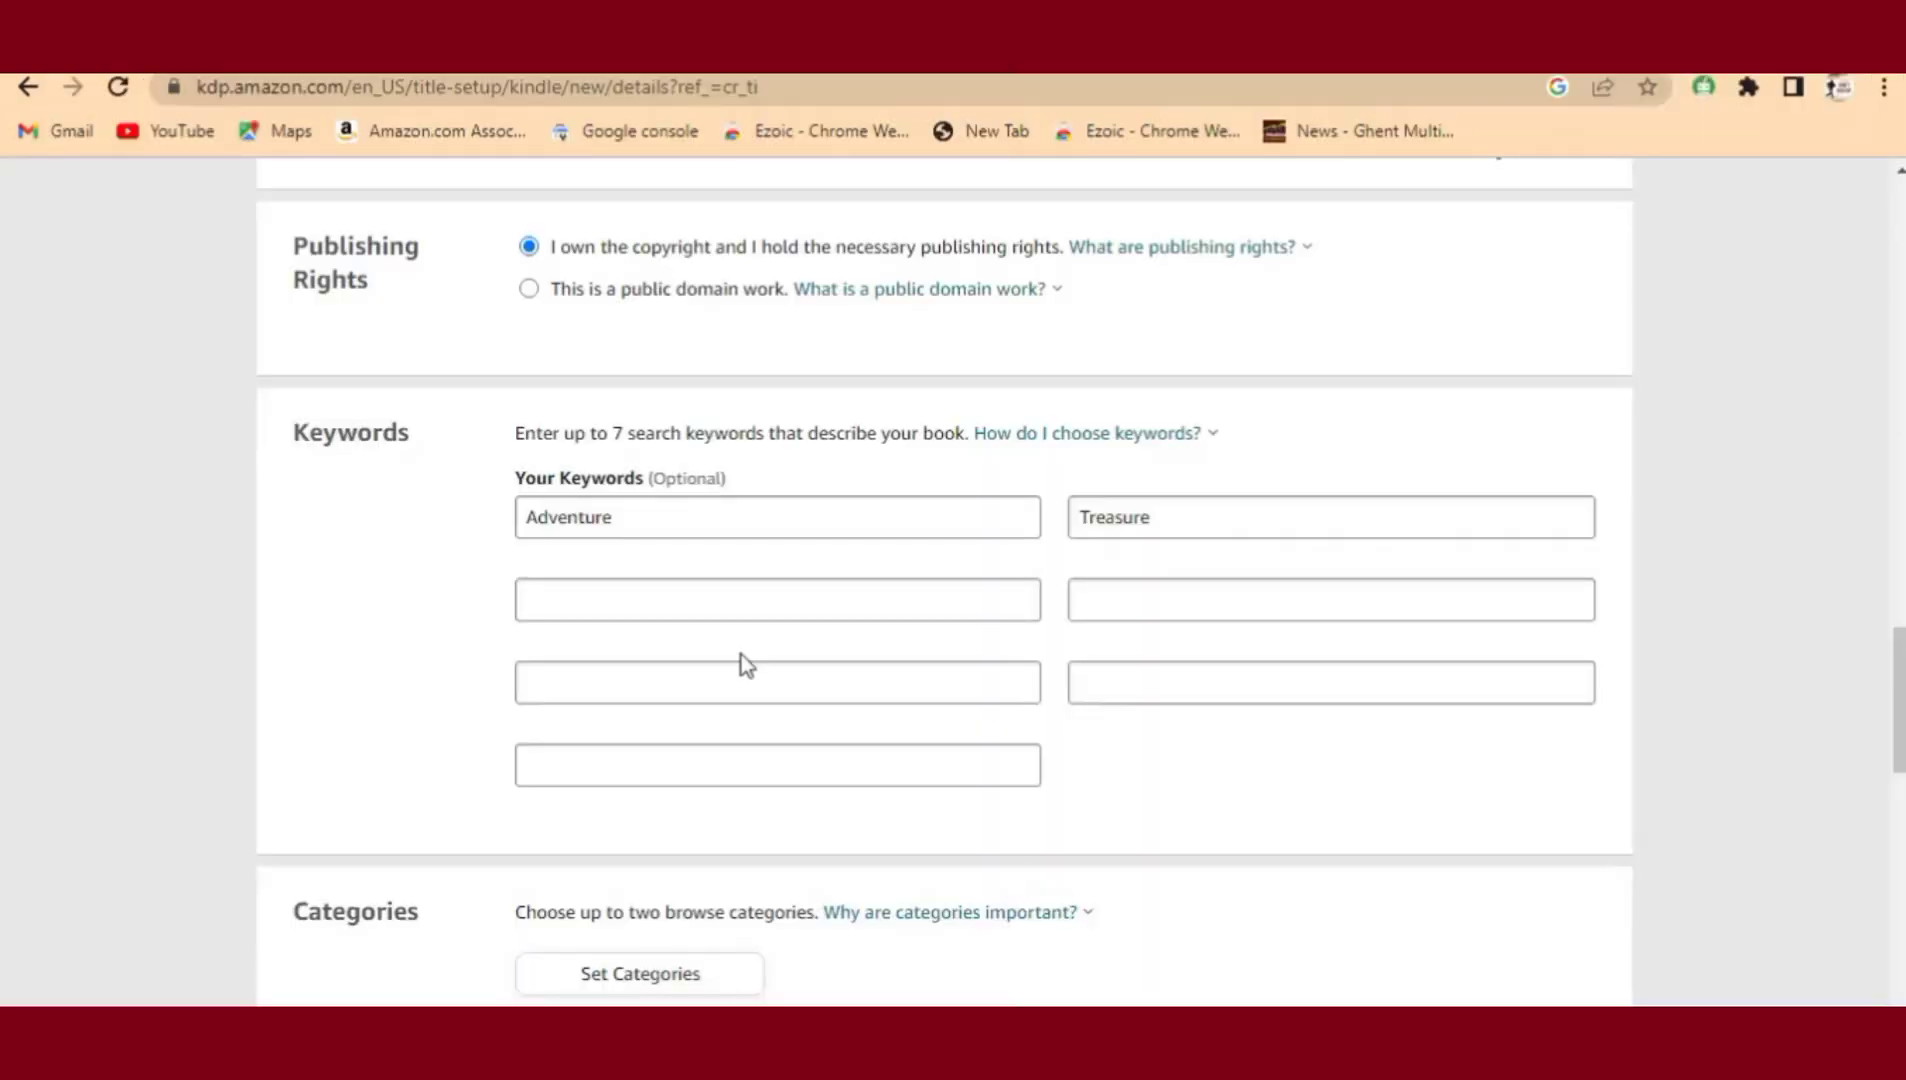
right_click(557, 597)
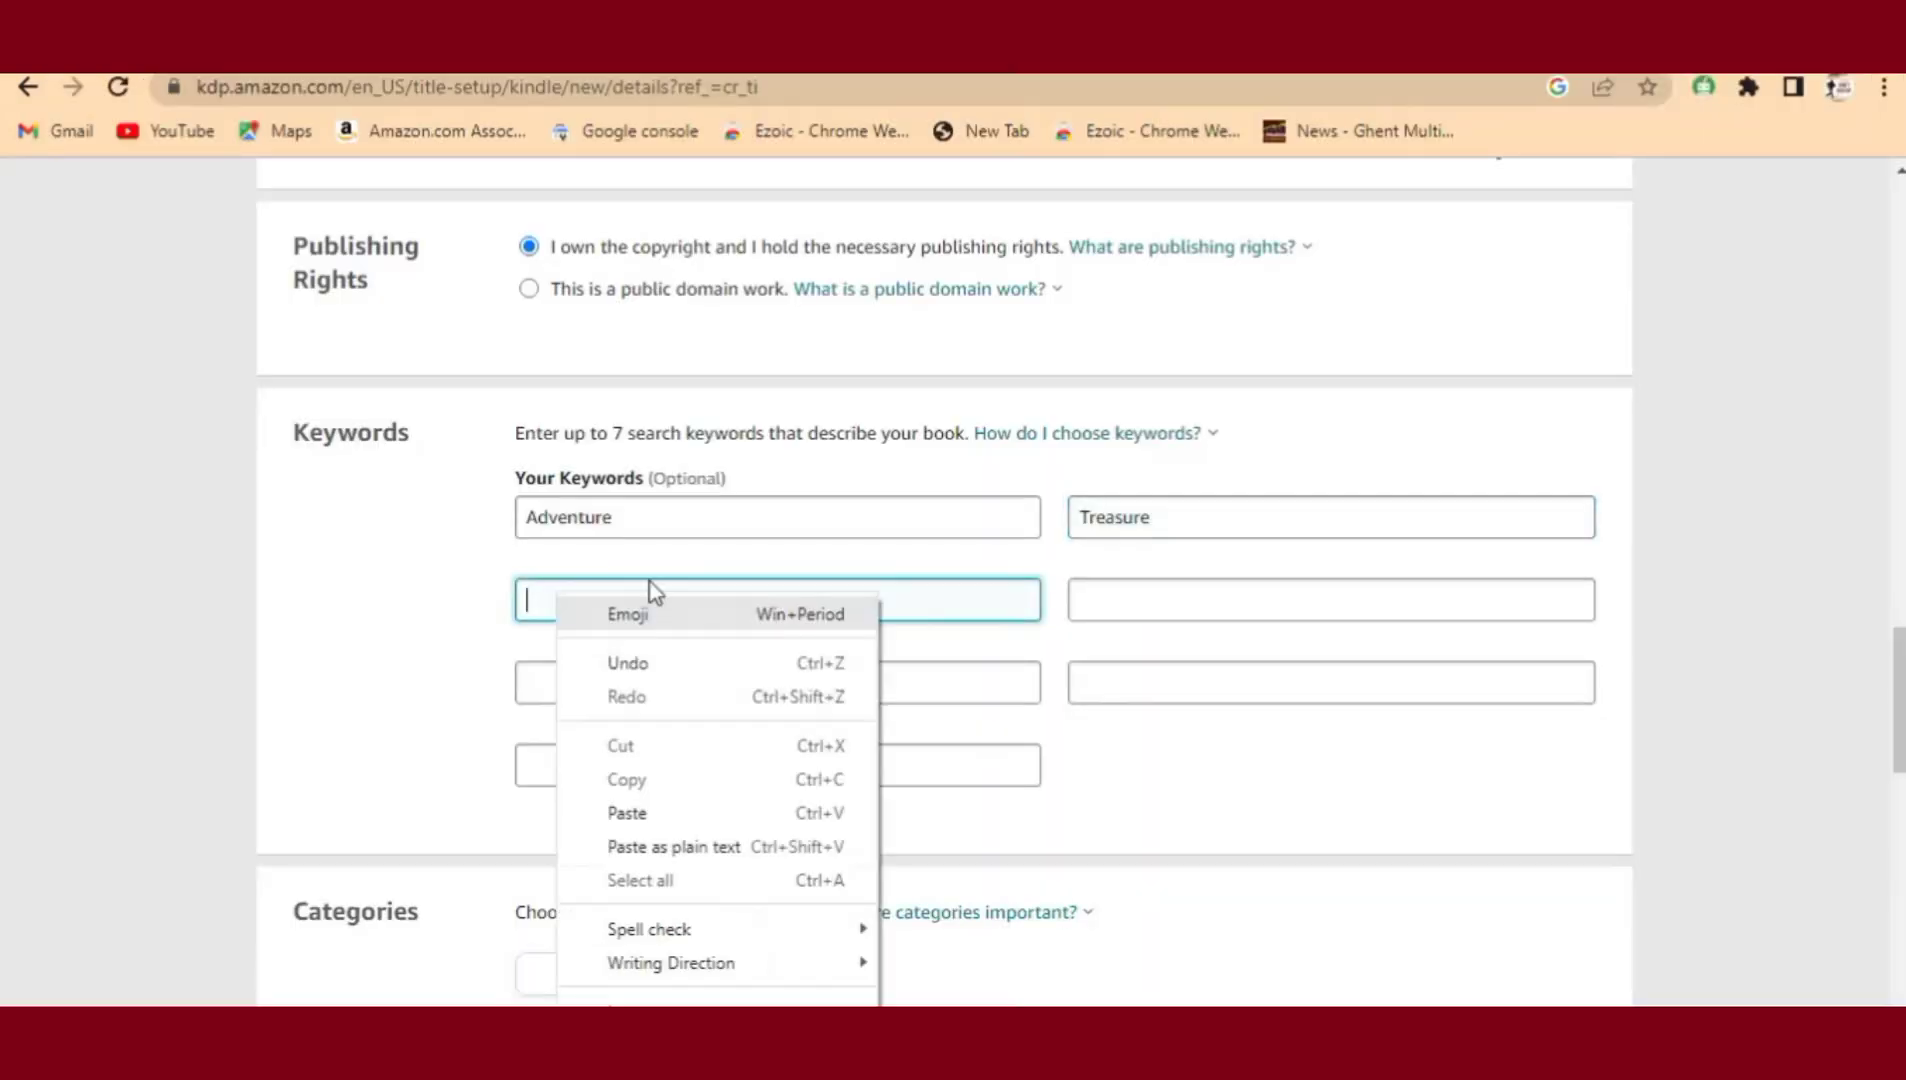
click(657, 800)
key(ctrl+v)
scroll(666, 636, down, 3)
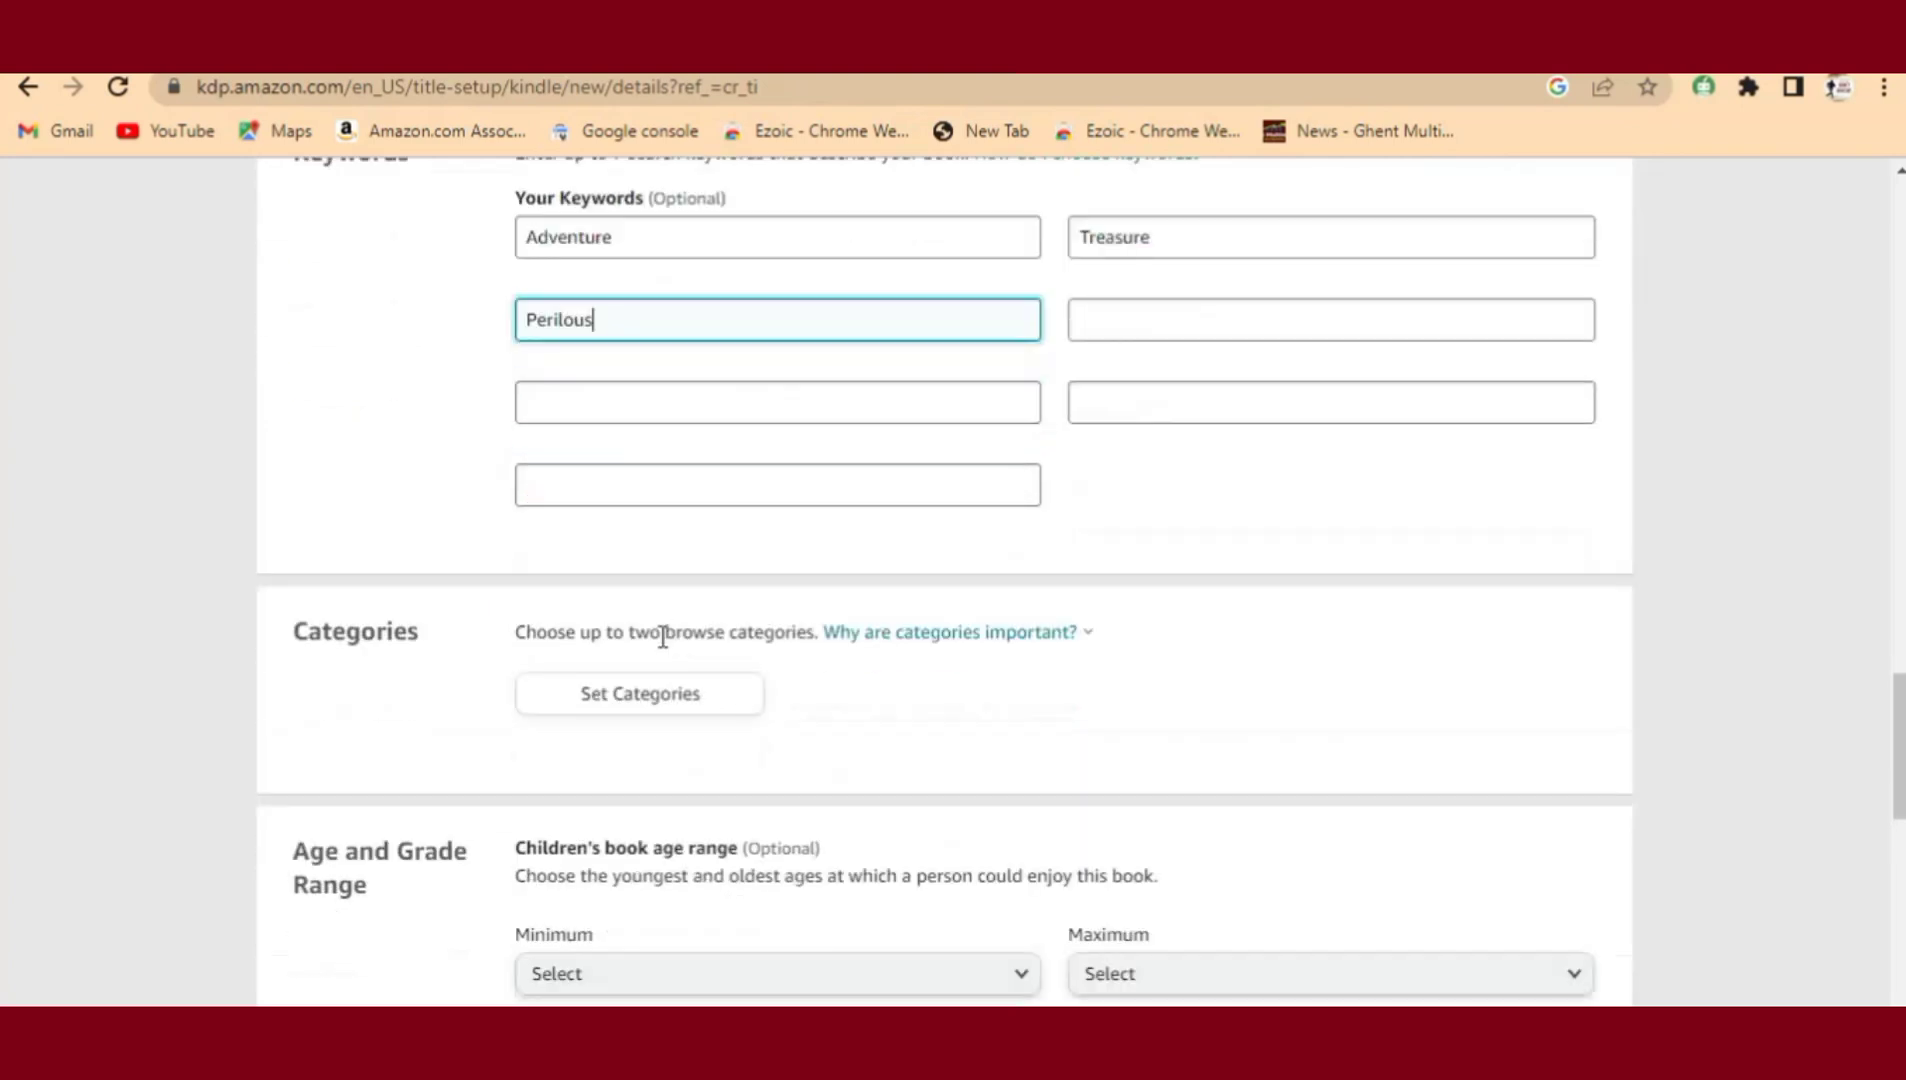
scroll(663, 636, down, 2)
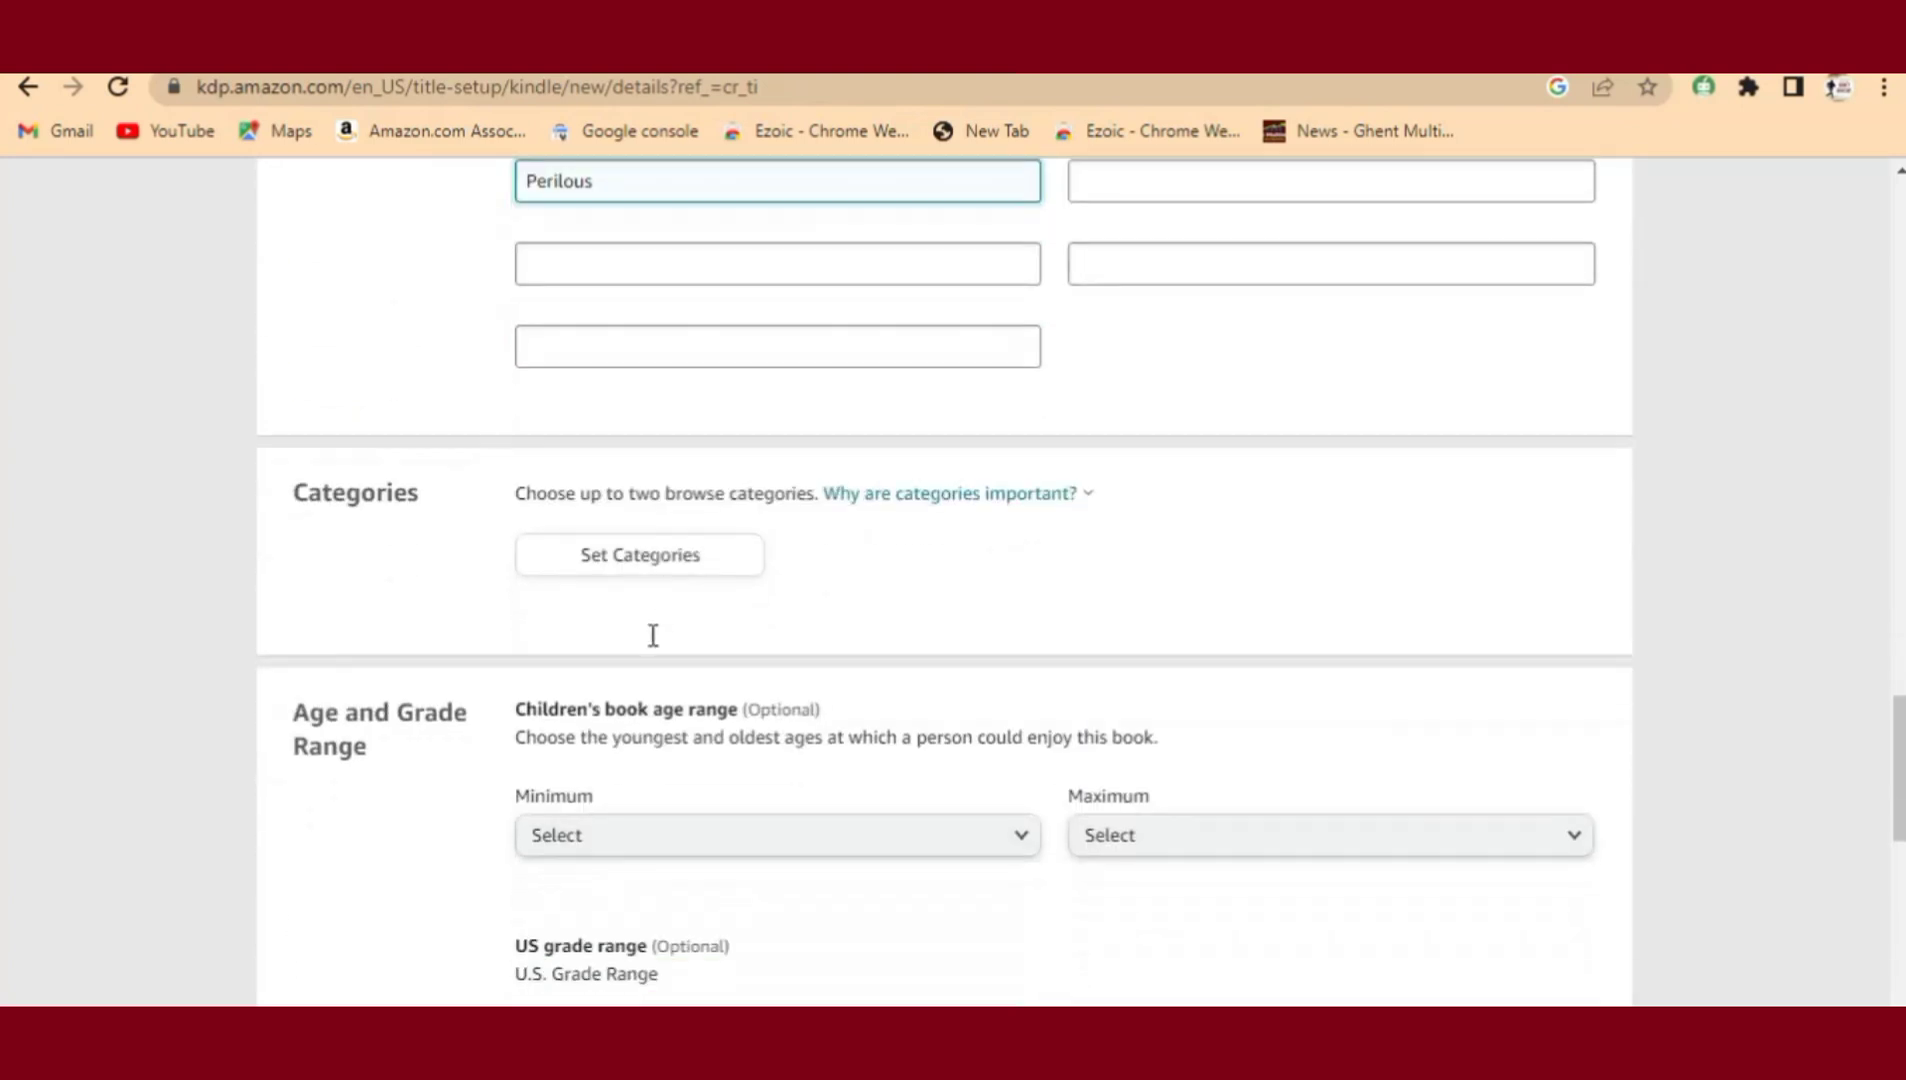
- Choose Juvenile Nonfiction > Adventure & Adventurers in the category chooser and save it
click(600, 575)
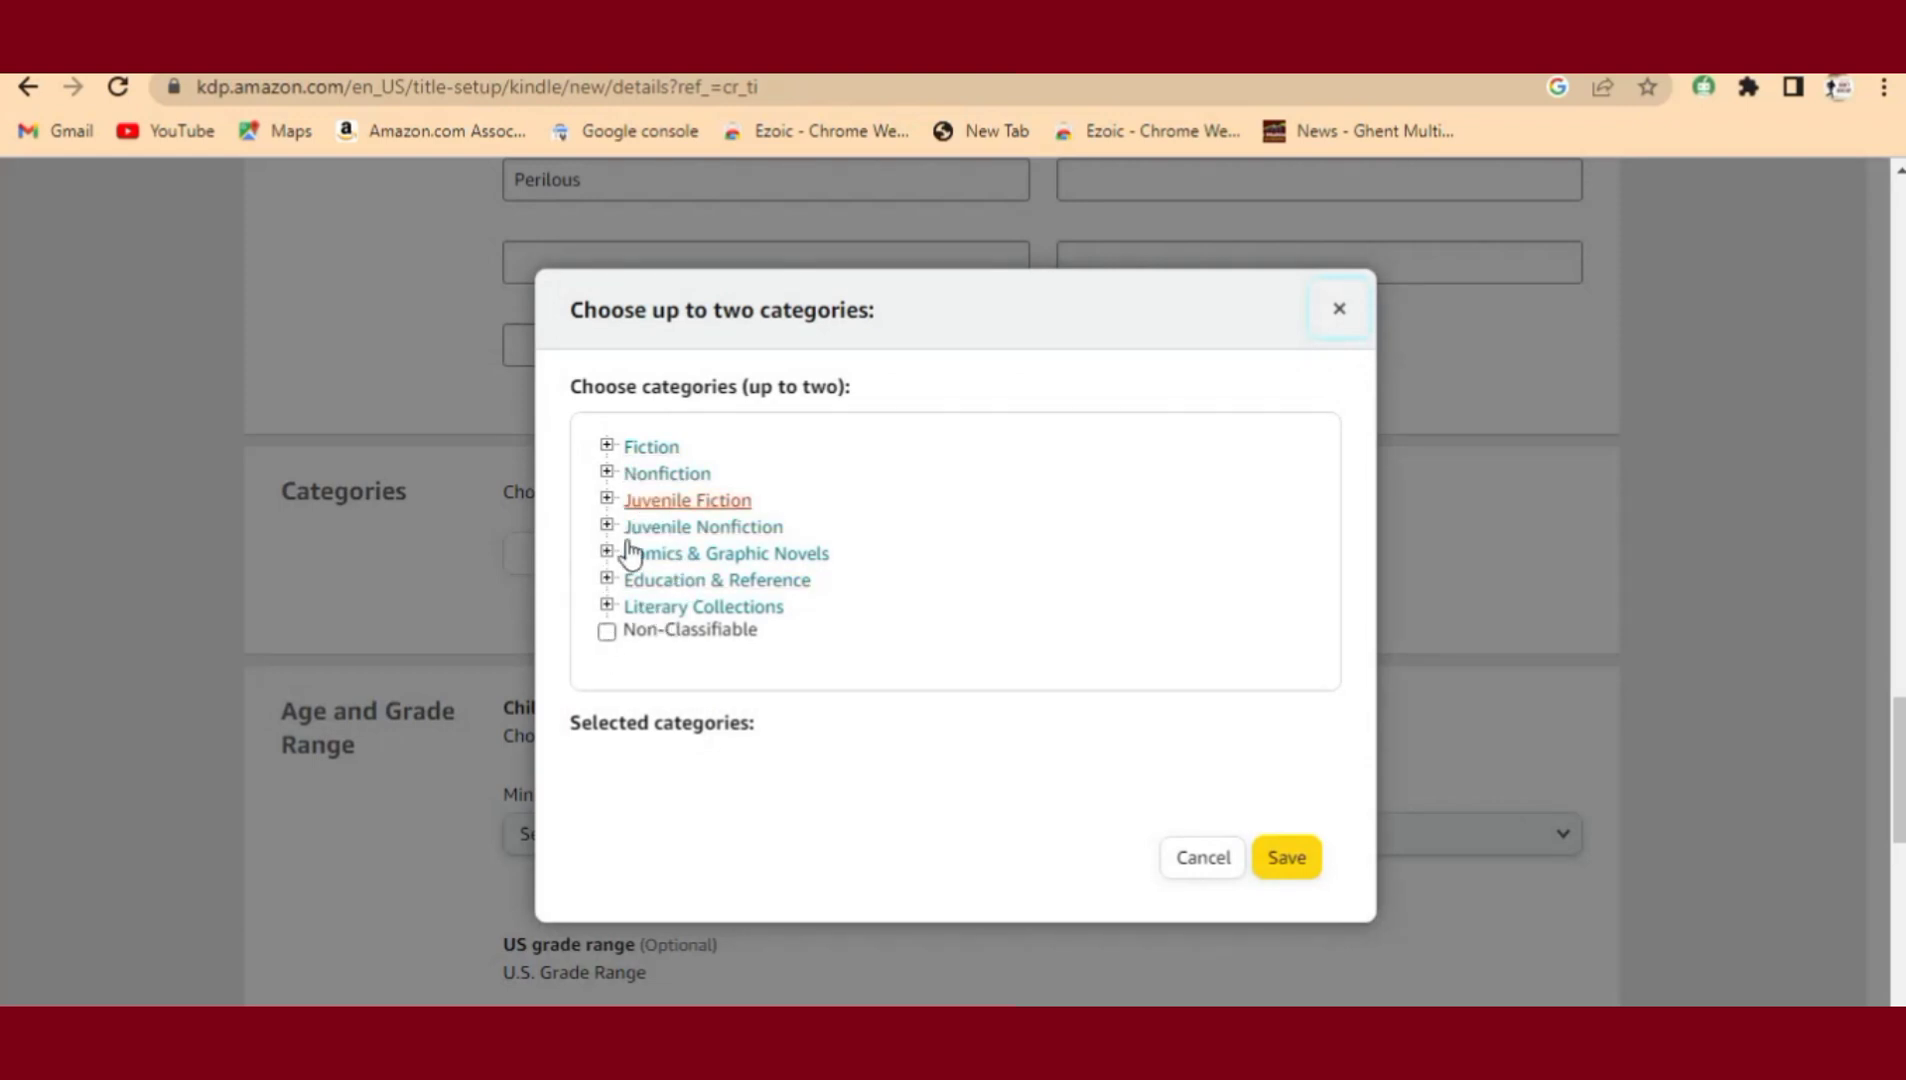
click(607, 526)
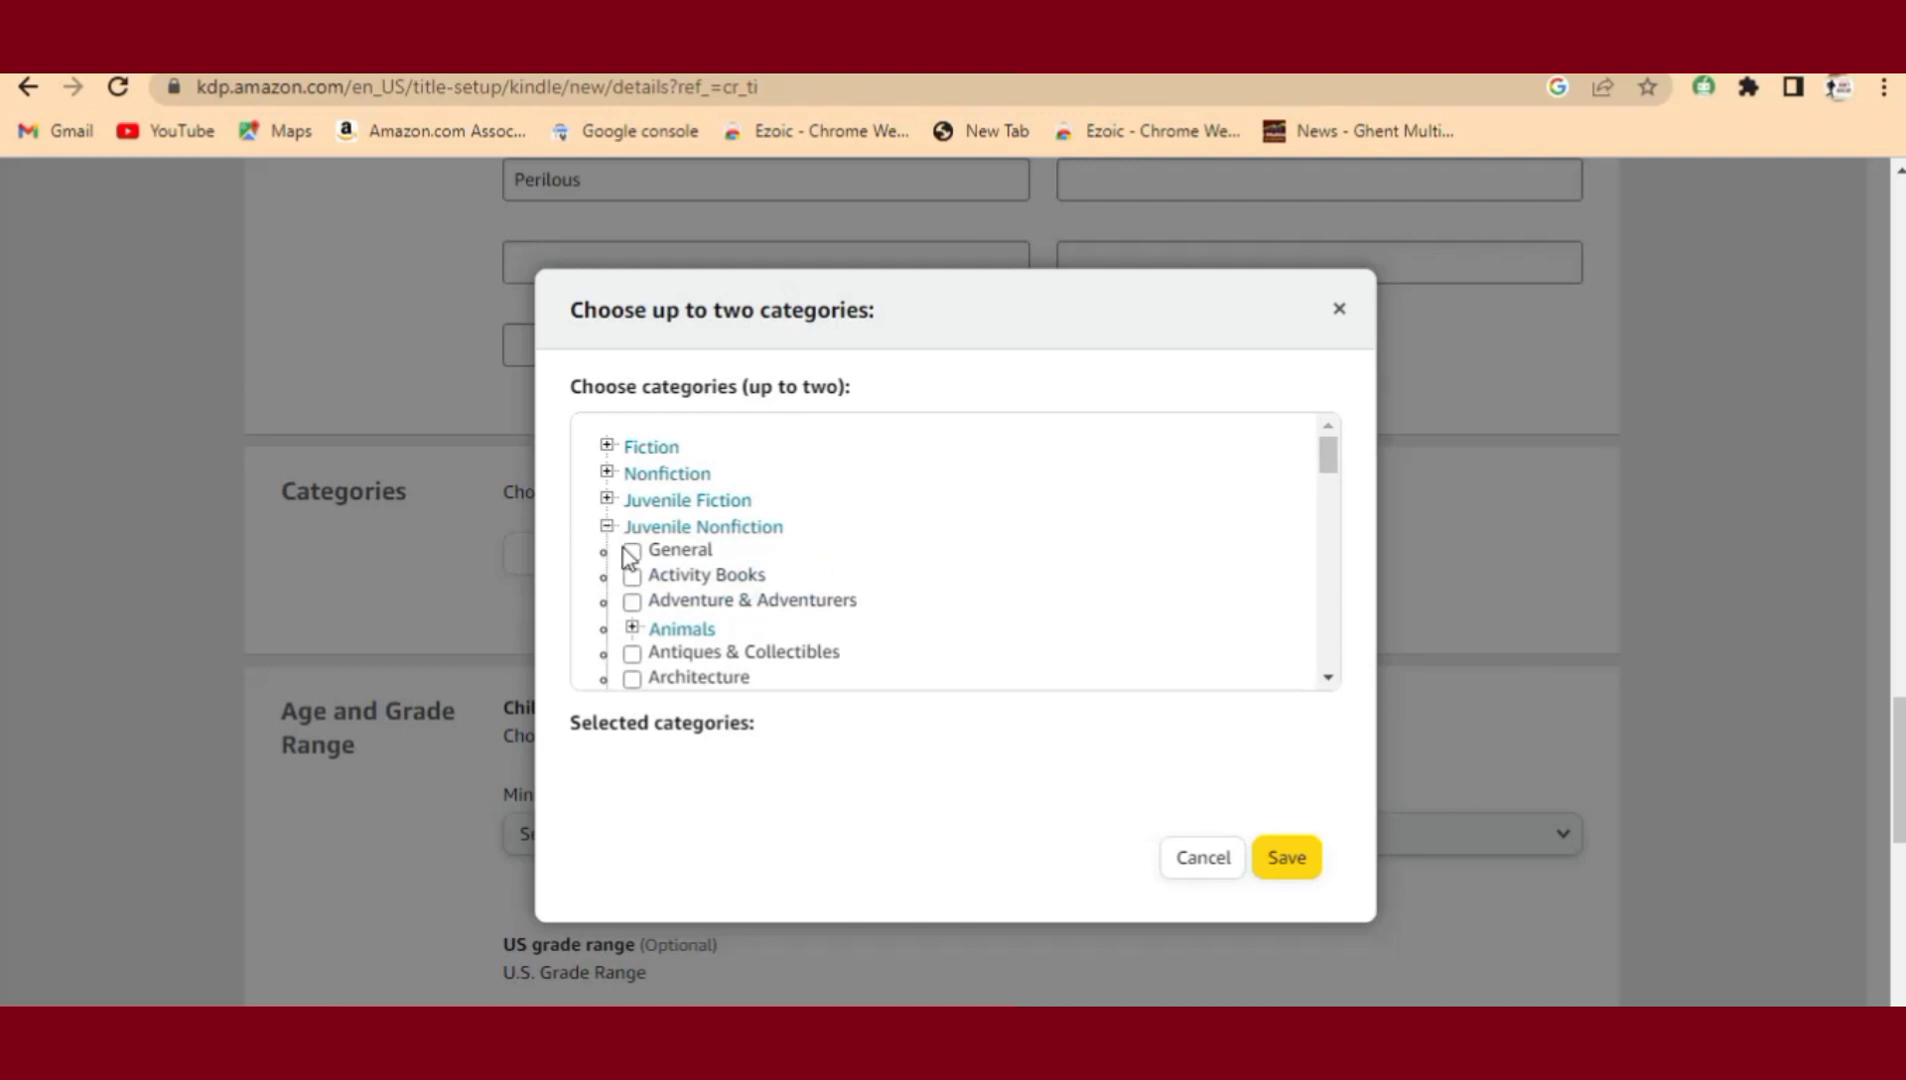
click(632, 601)
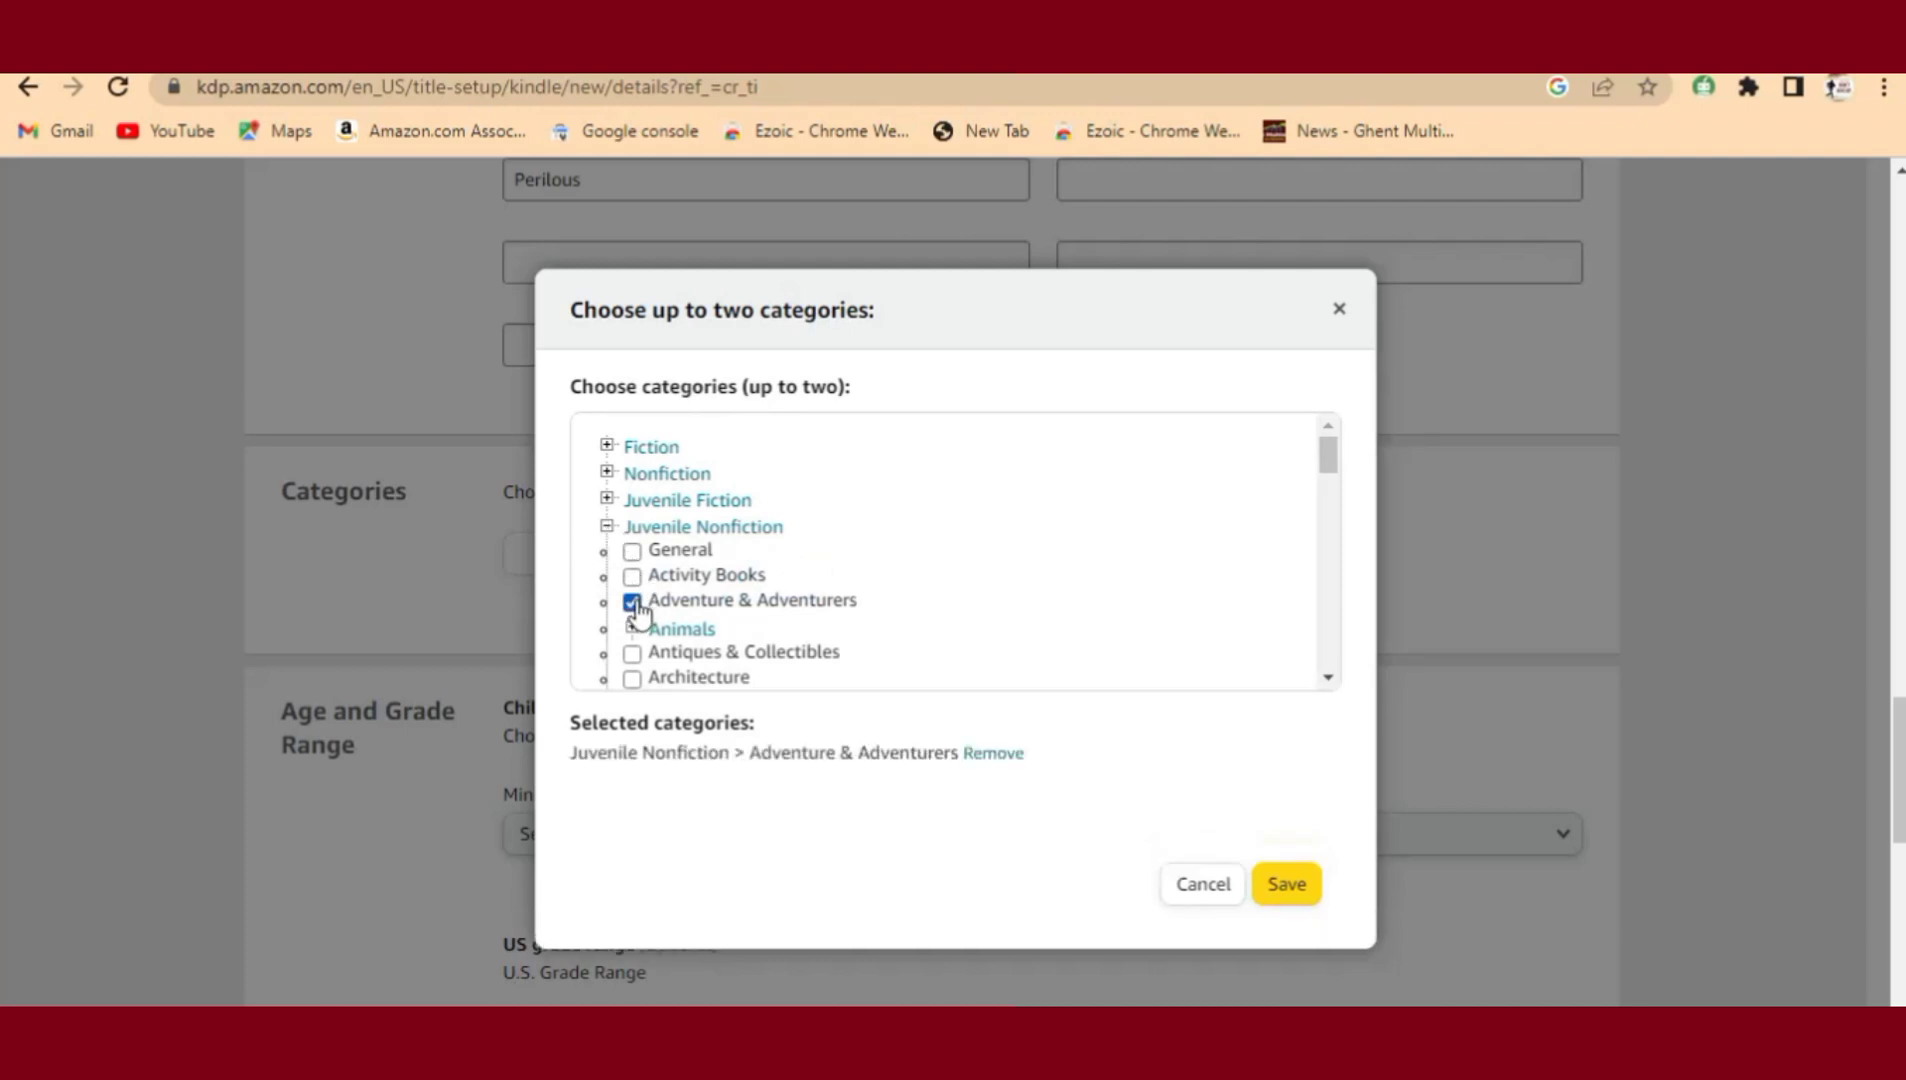
click(1285, 884)
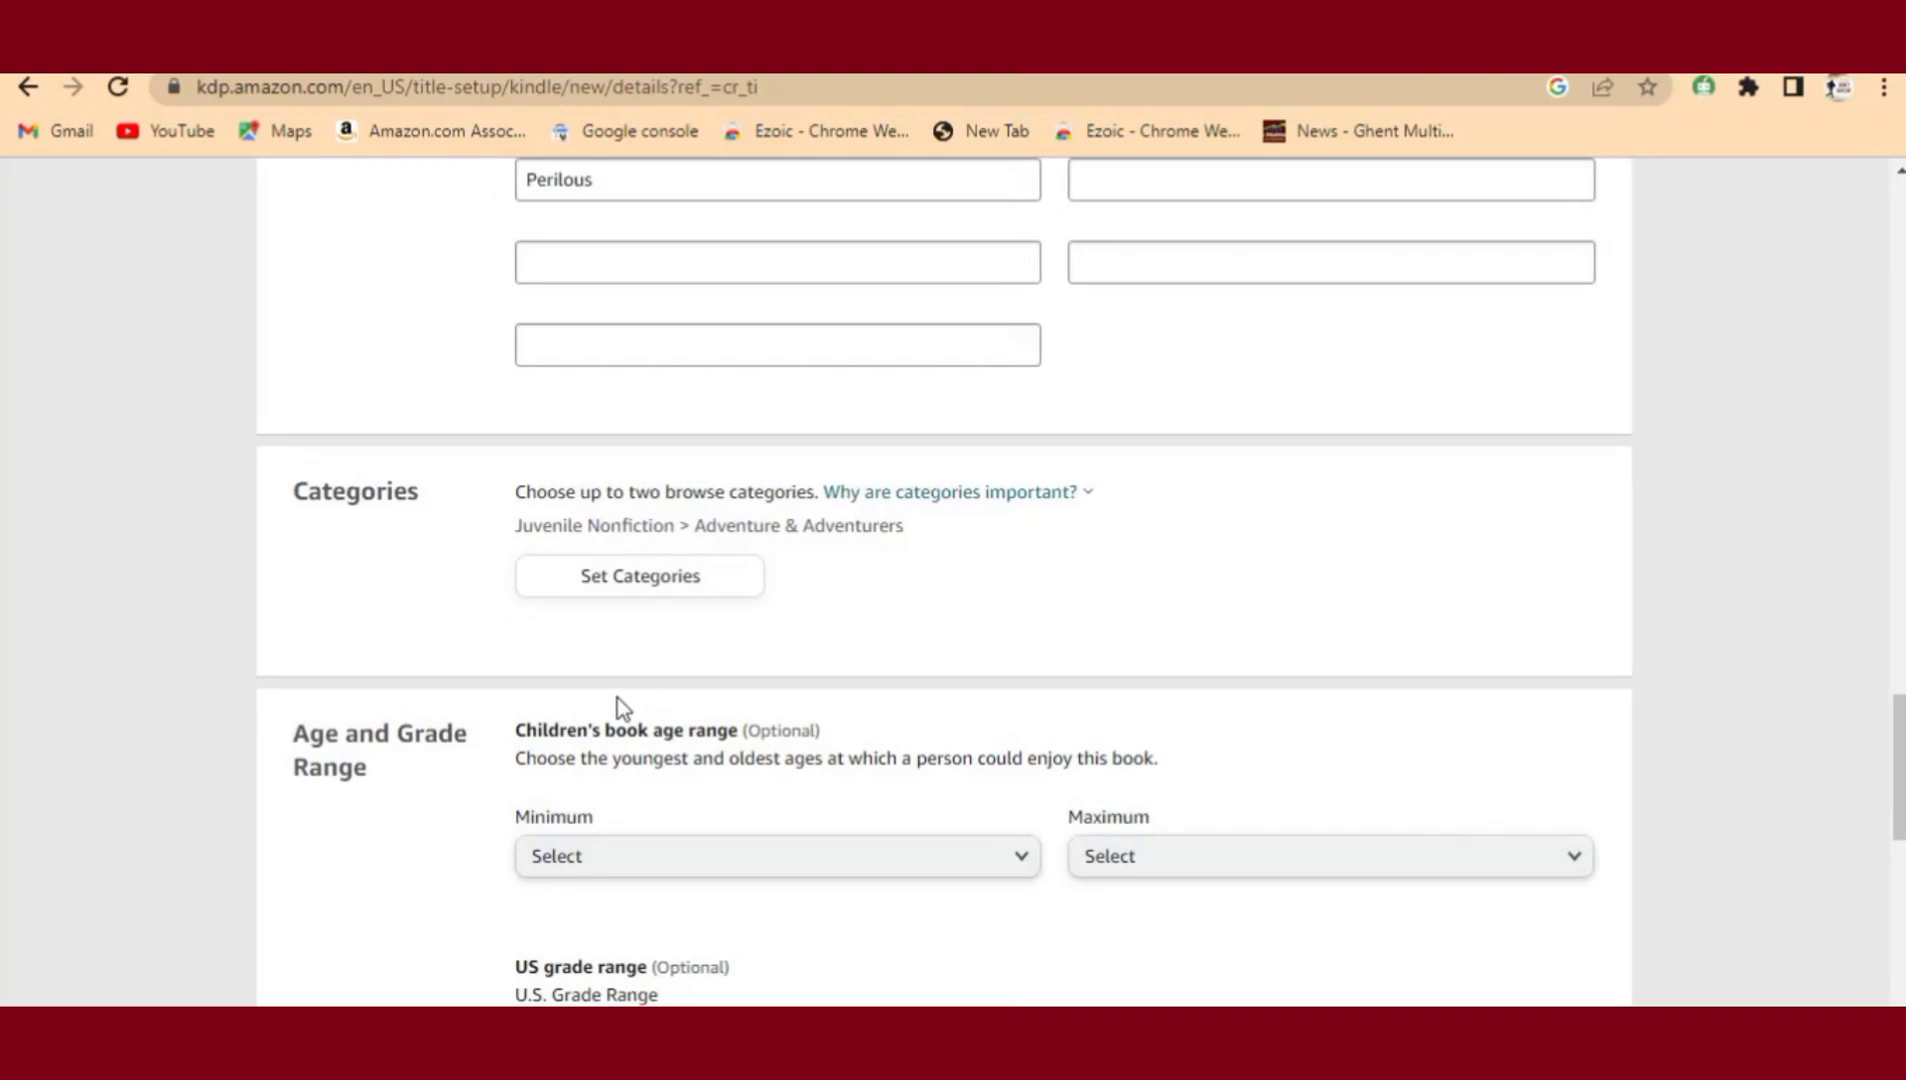
- Save the Kindle eBook Details page and continue on to the Content step
scroll(630, 692, up, 8)
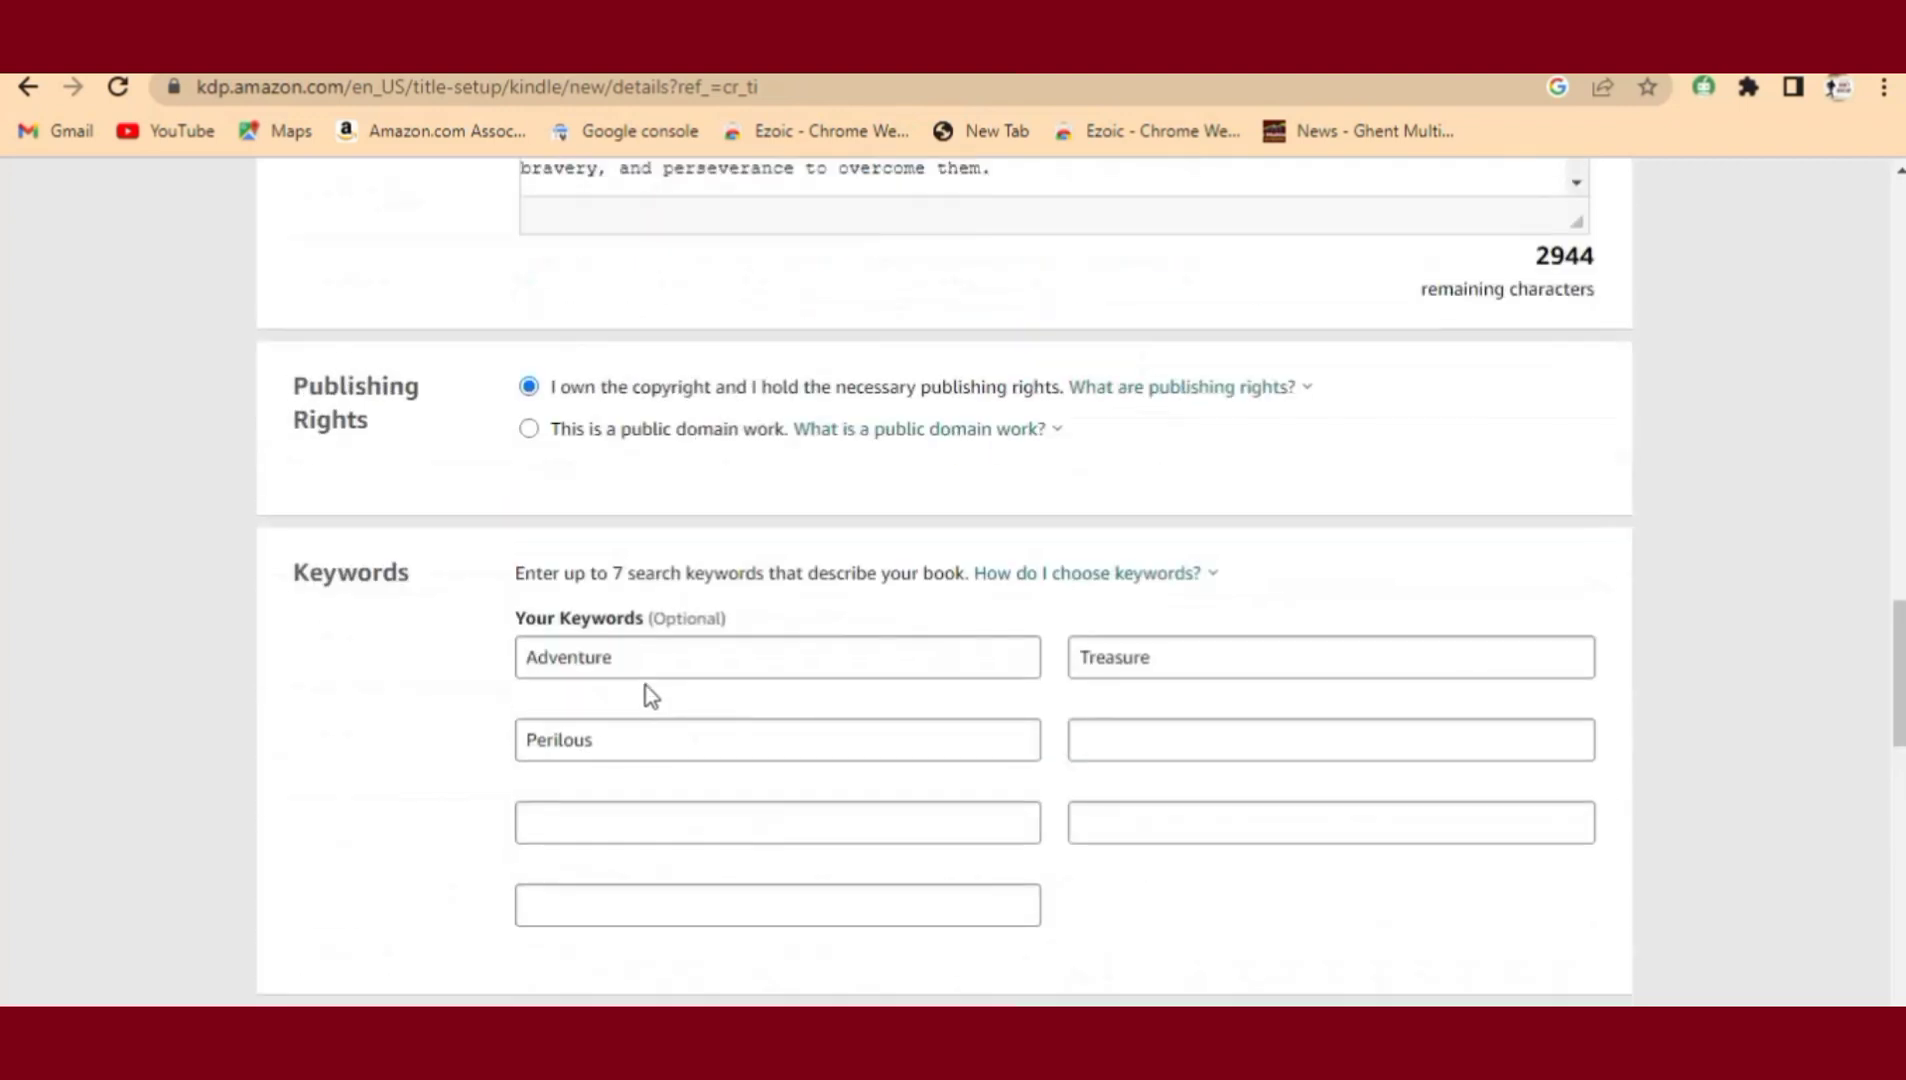
scroll(645, 692, down, 6)
scroll(650, 697, down, 1)
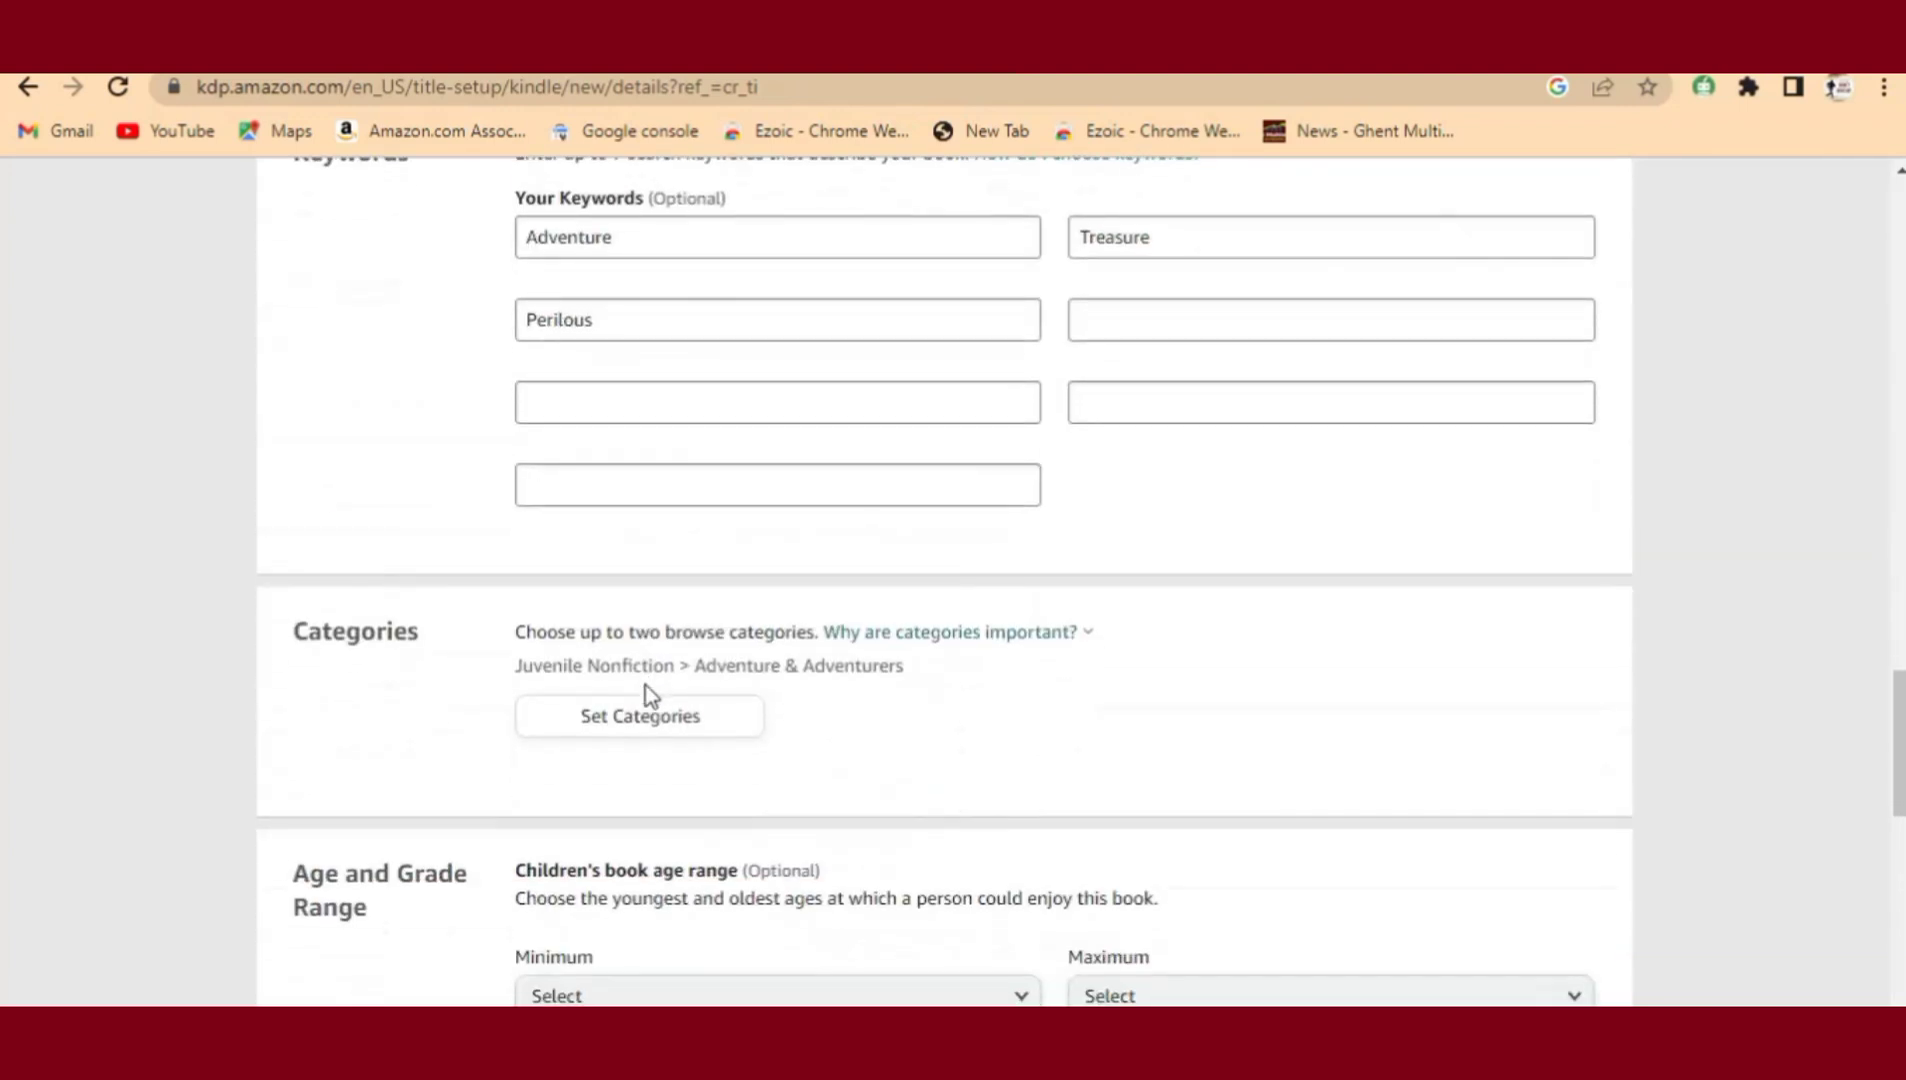
scroll(650, 700, down, 4)
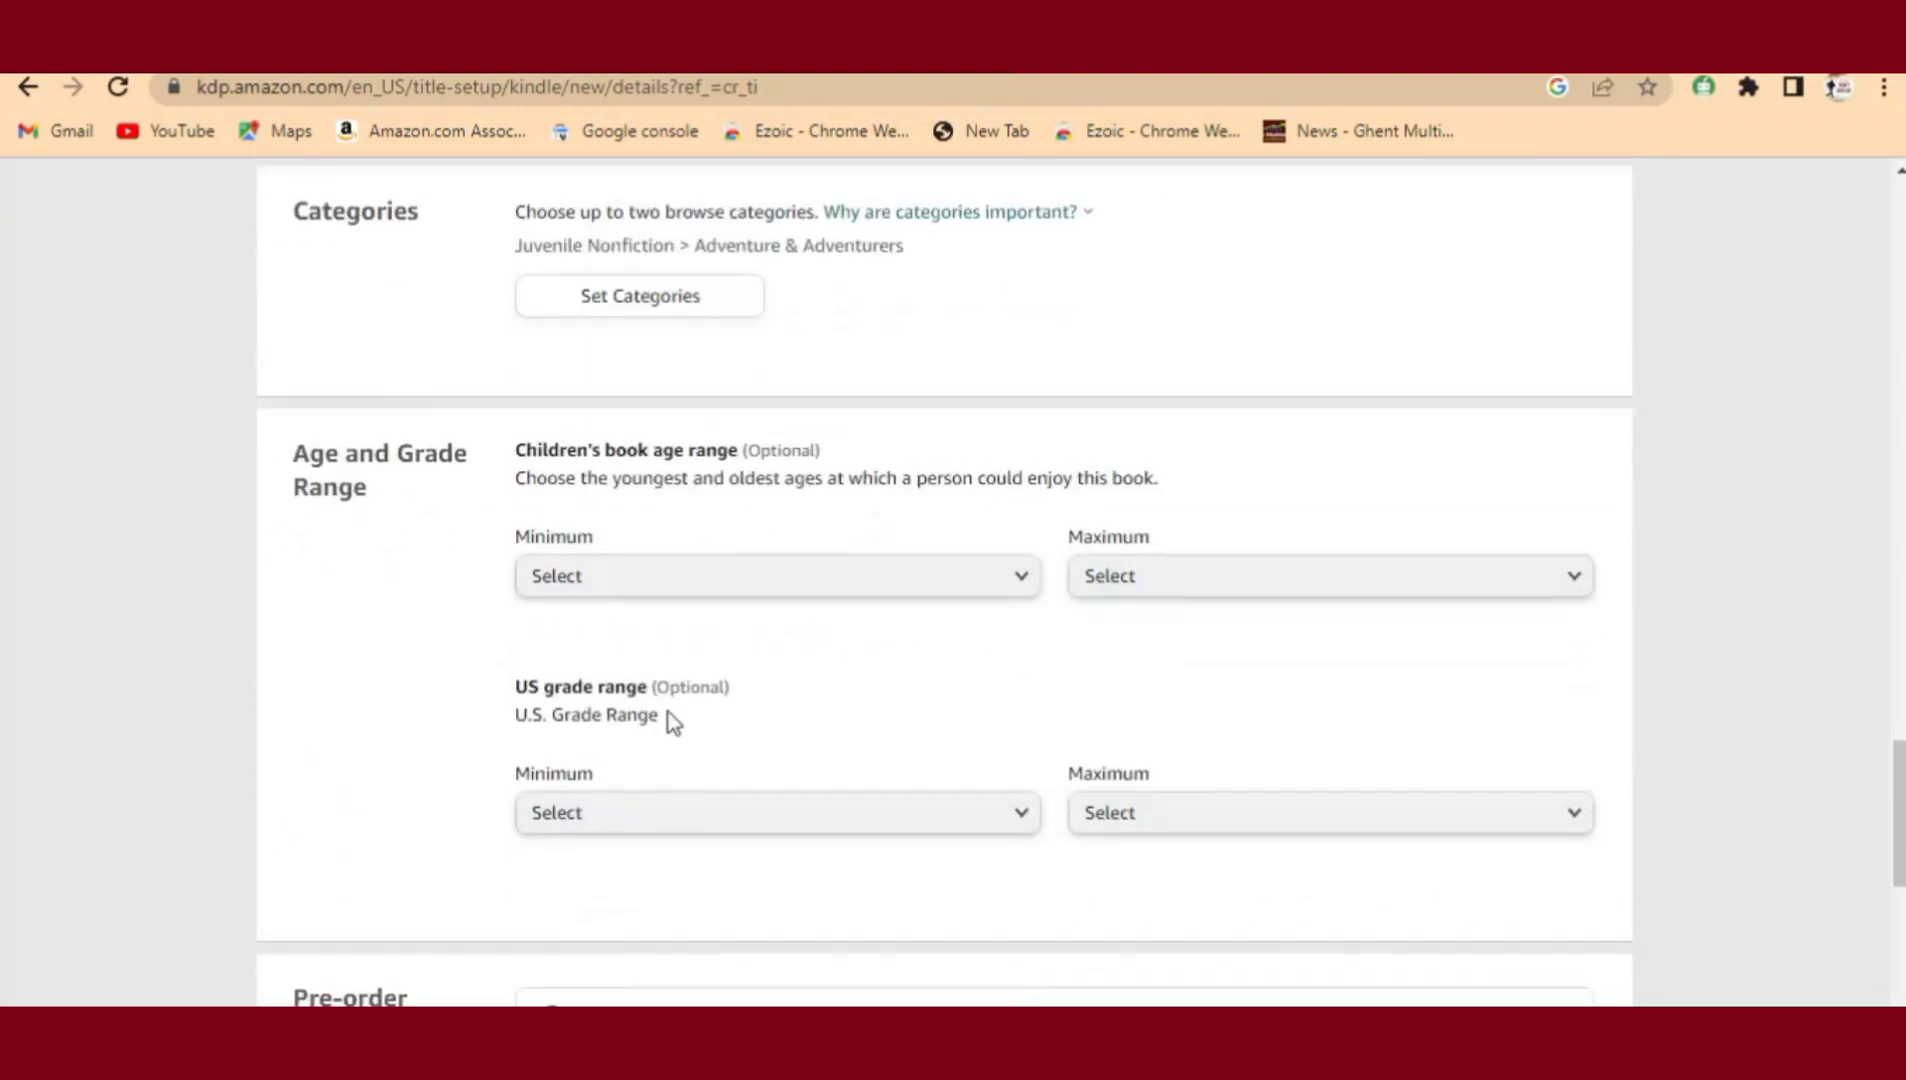
scroll(660, 708, down, 5)
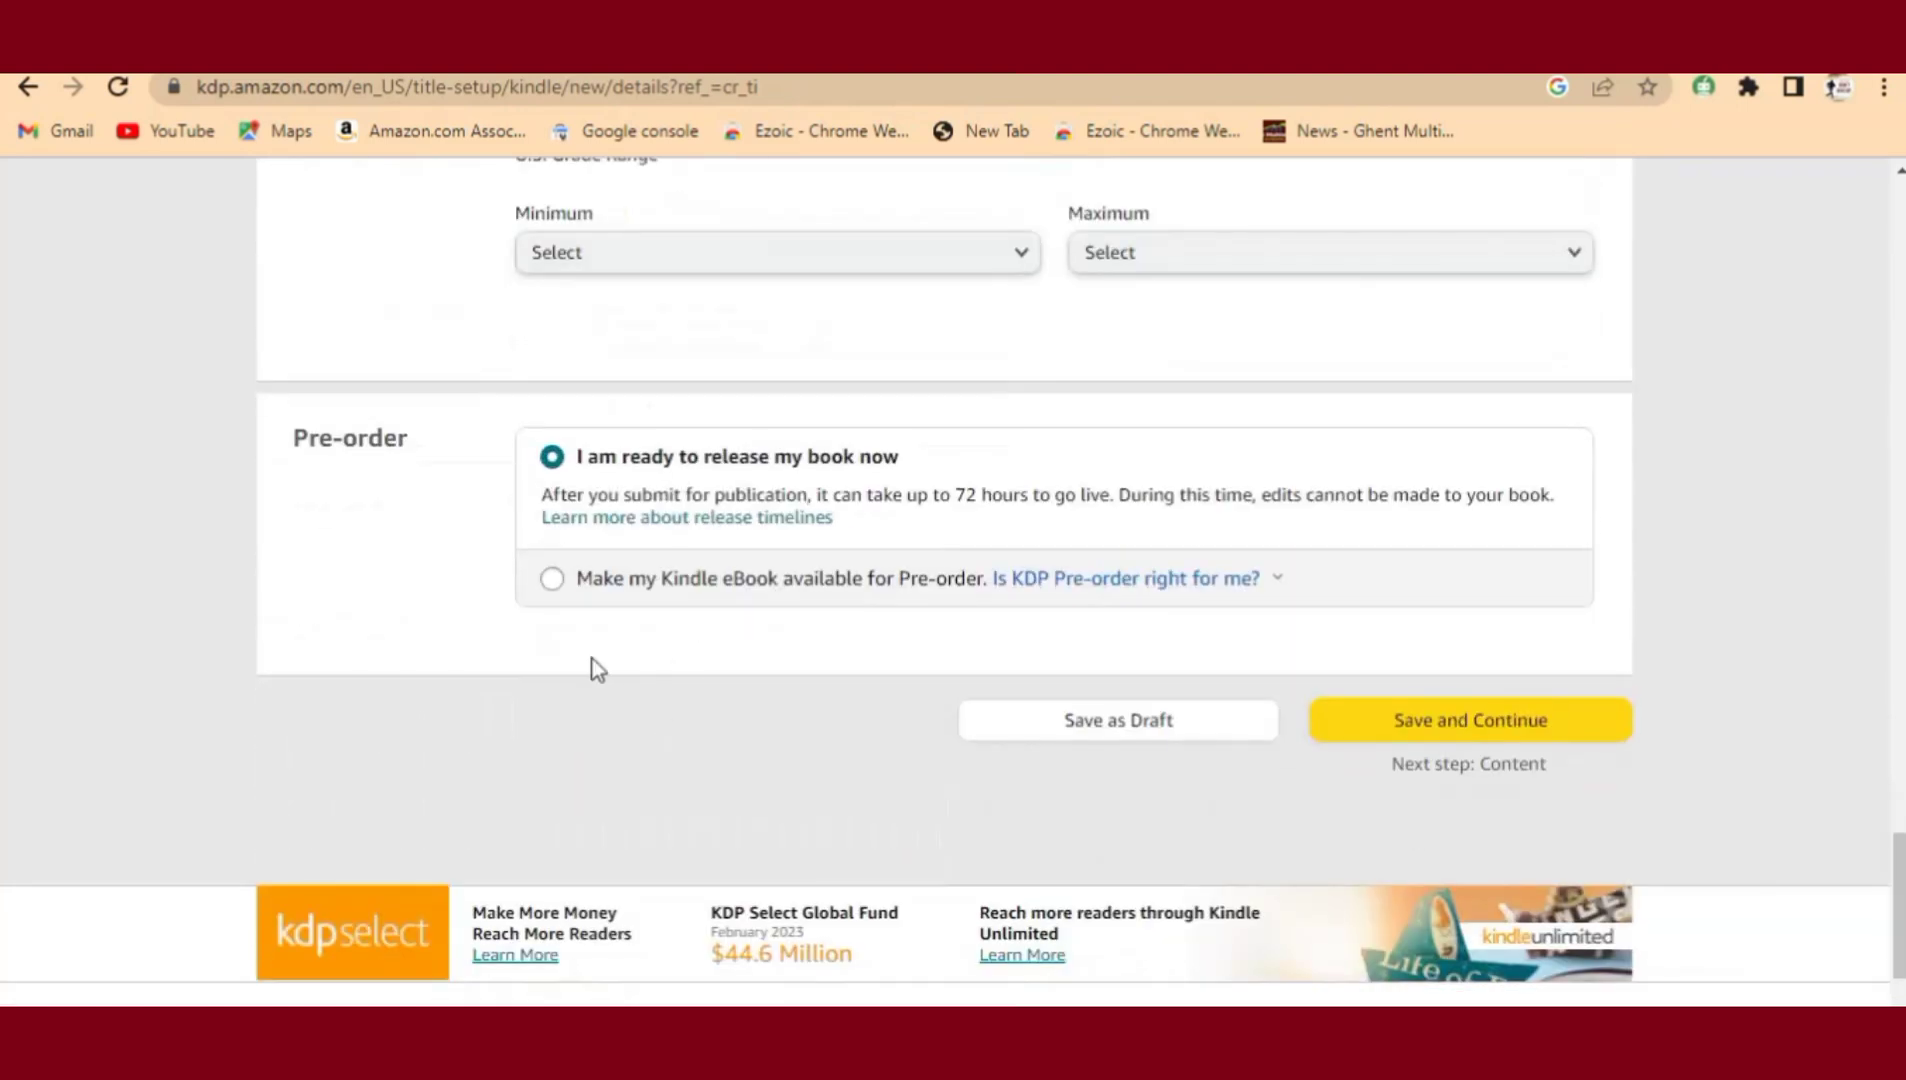
scroll(597, 668, up, 4)
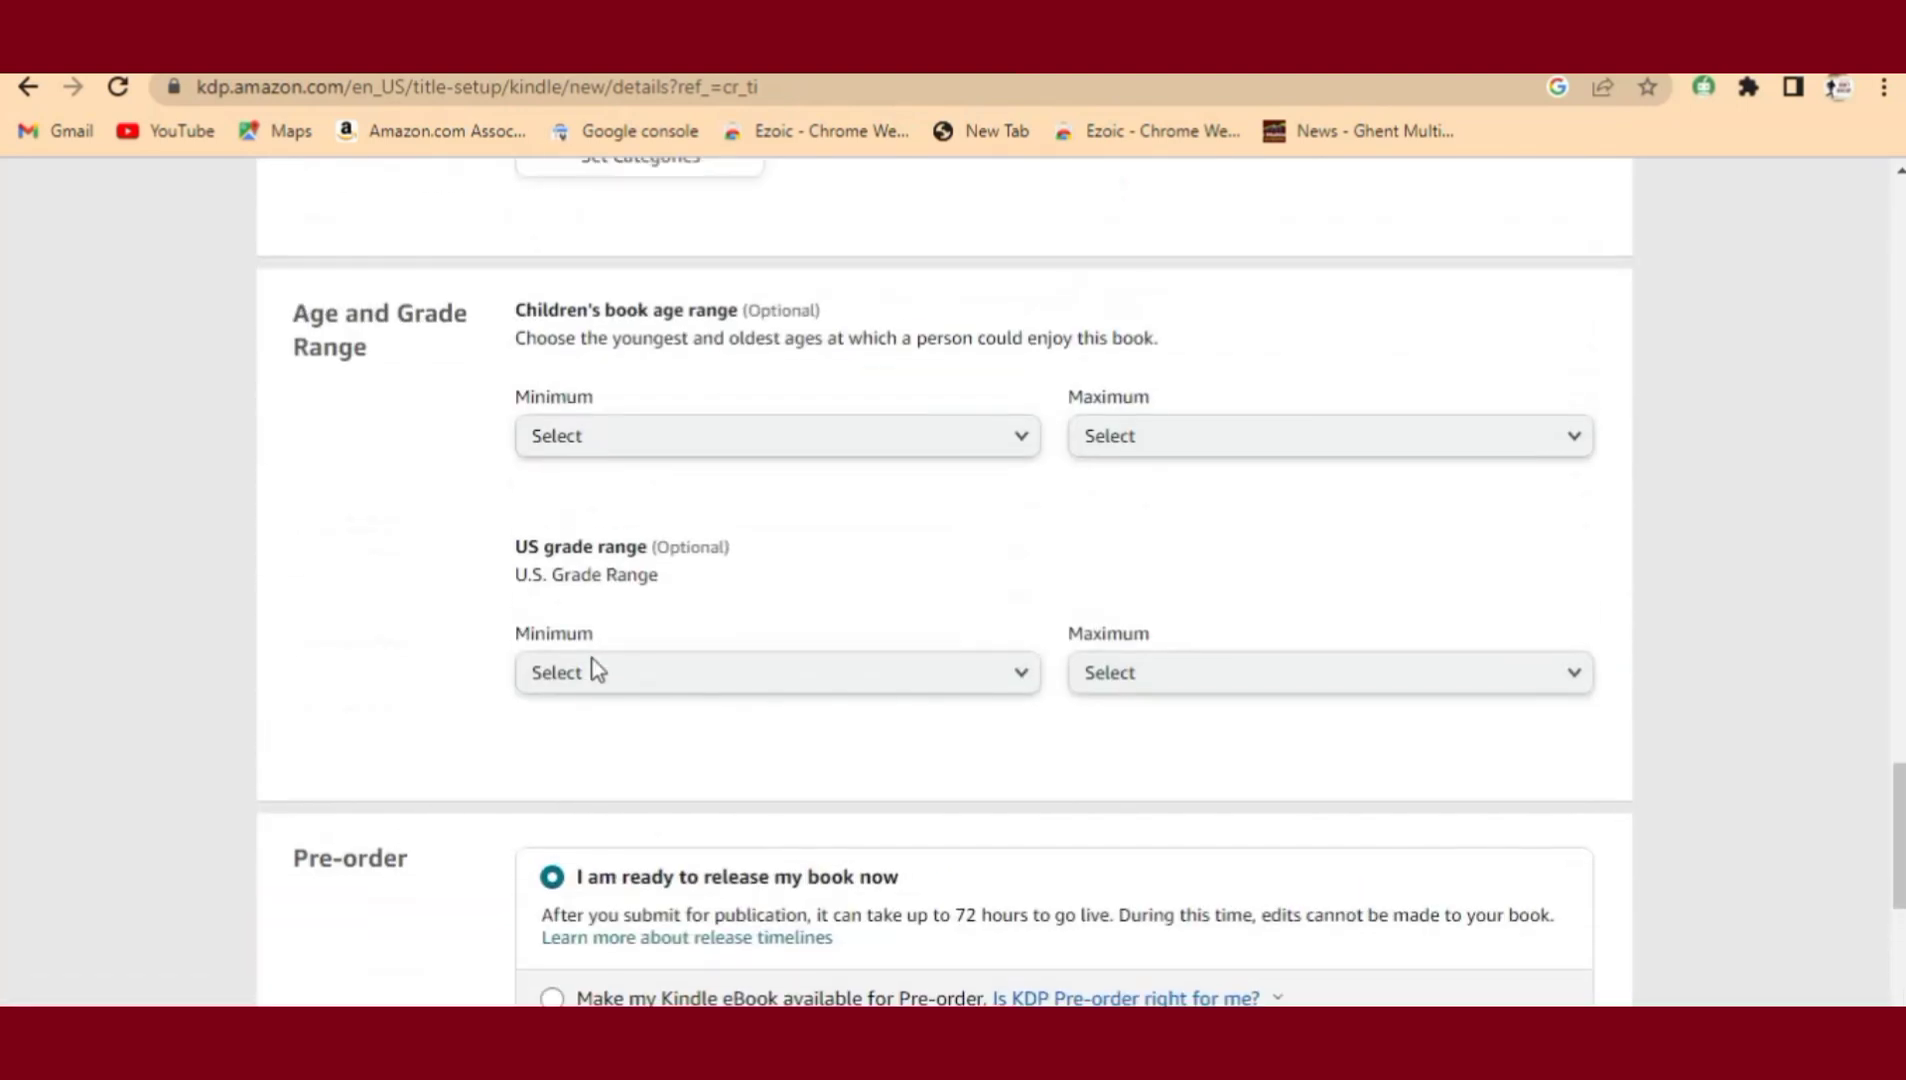
scroll(591, 668, down, 3)
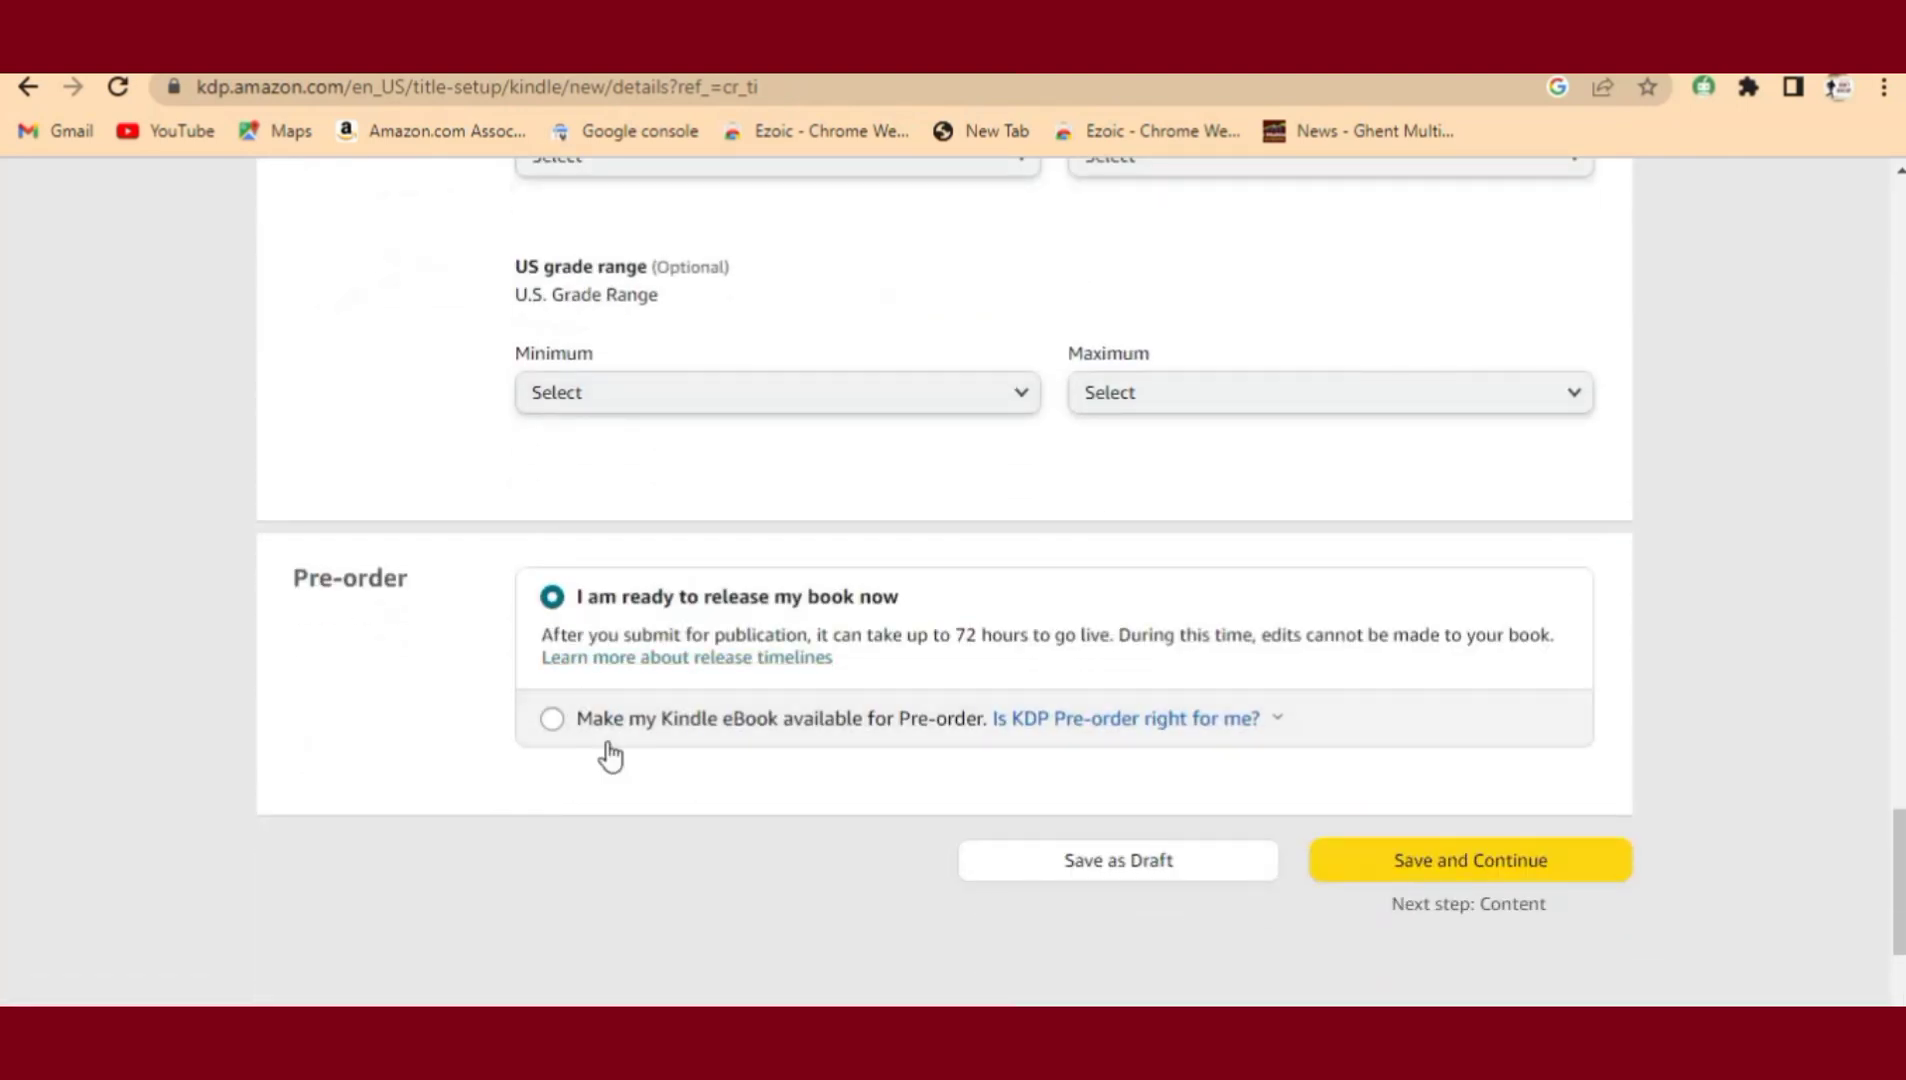
click(1458, 866)
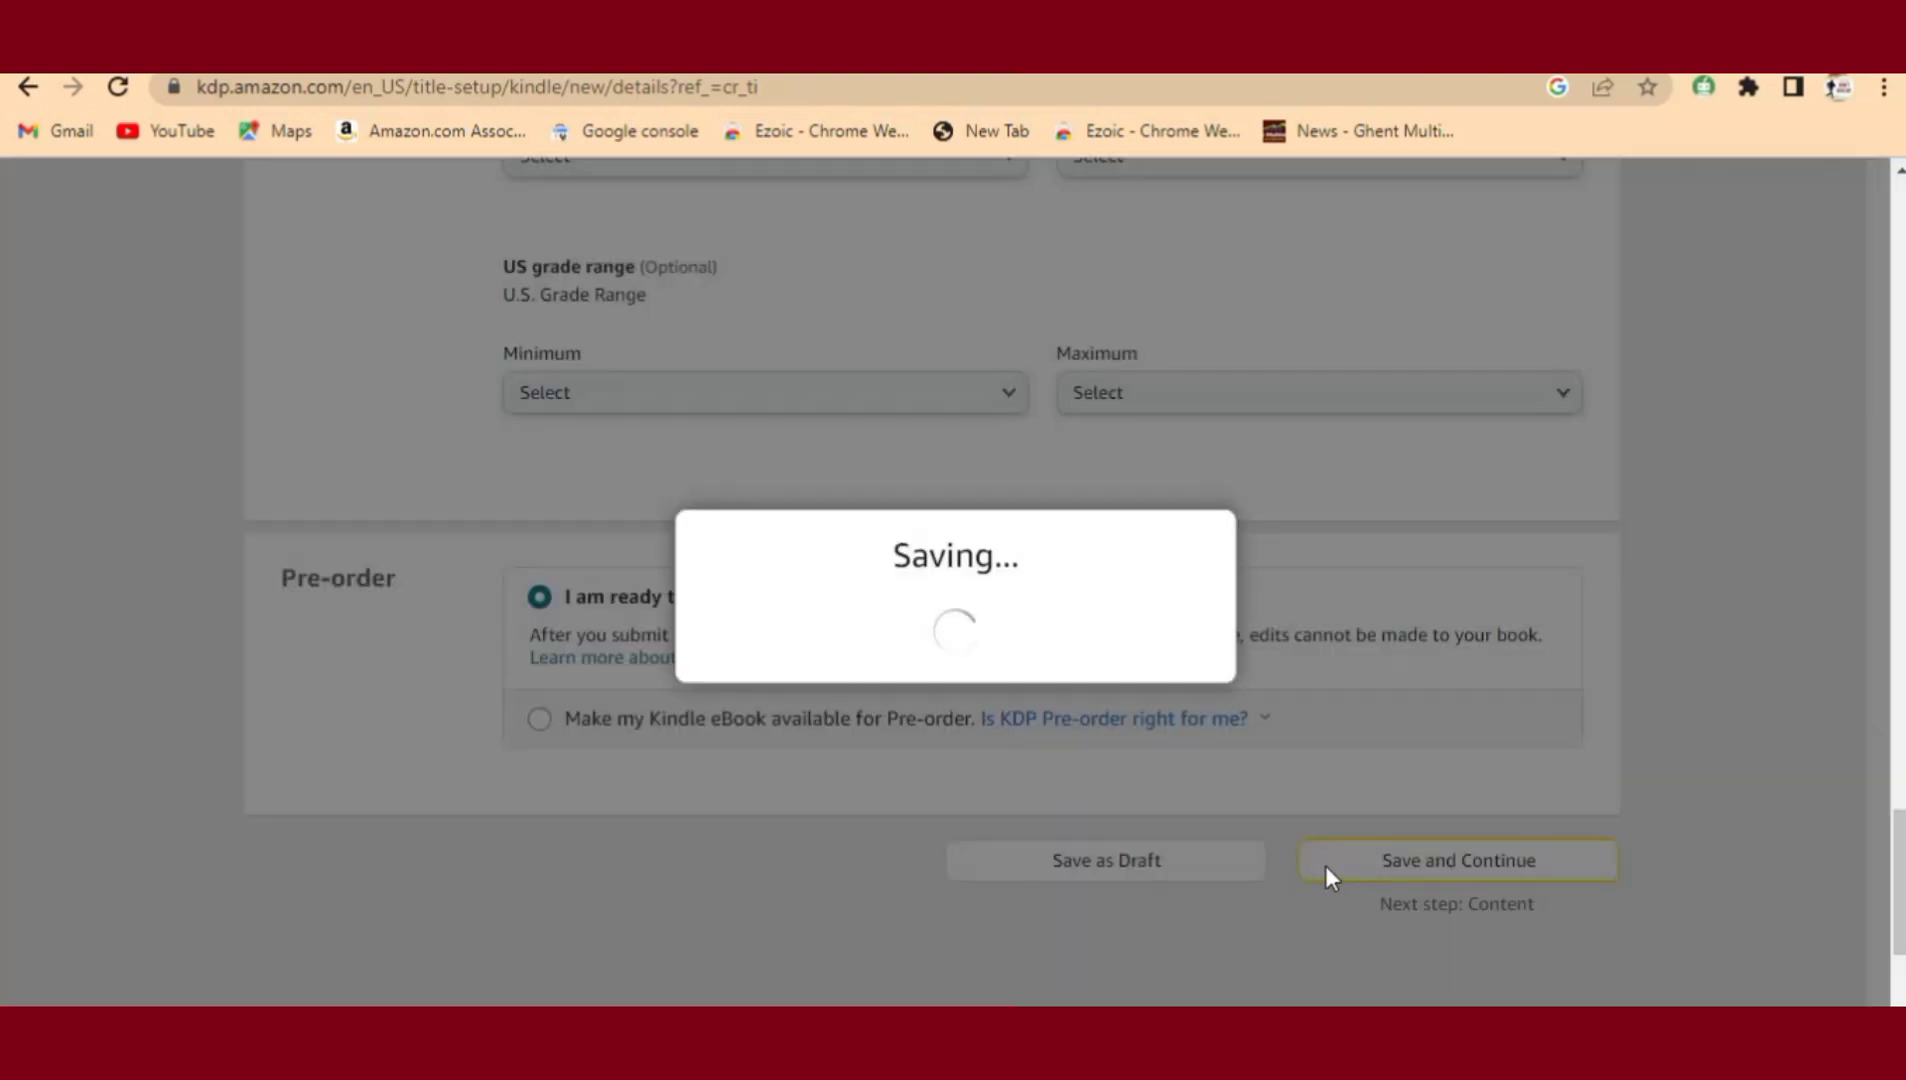